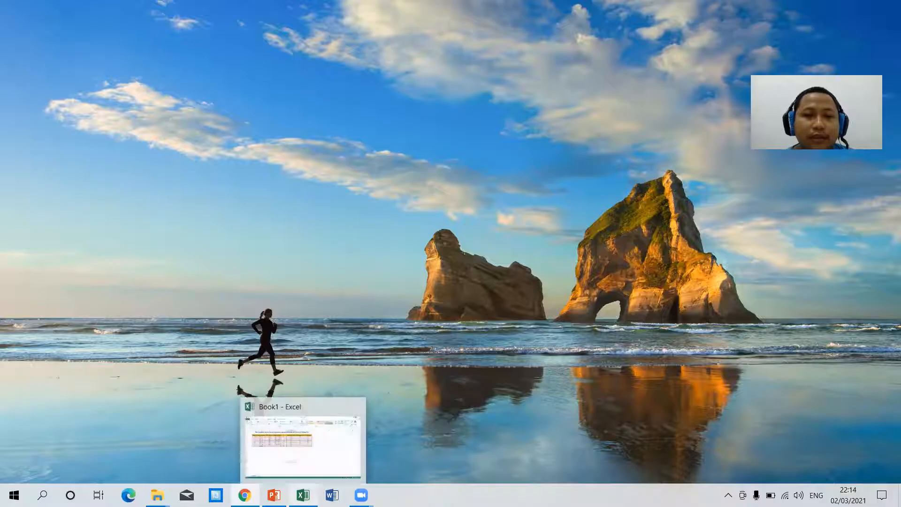
Step: Switch to the Book1 workbook in Excel and look over the frequency distribution table
{"action": "left_click", "coordinate": [302, 496]}
{"action": "left_click", "coordinate": [302, 381]}
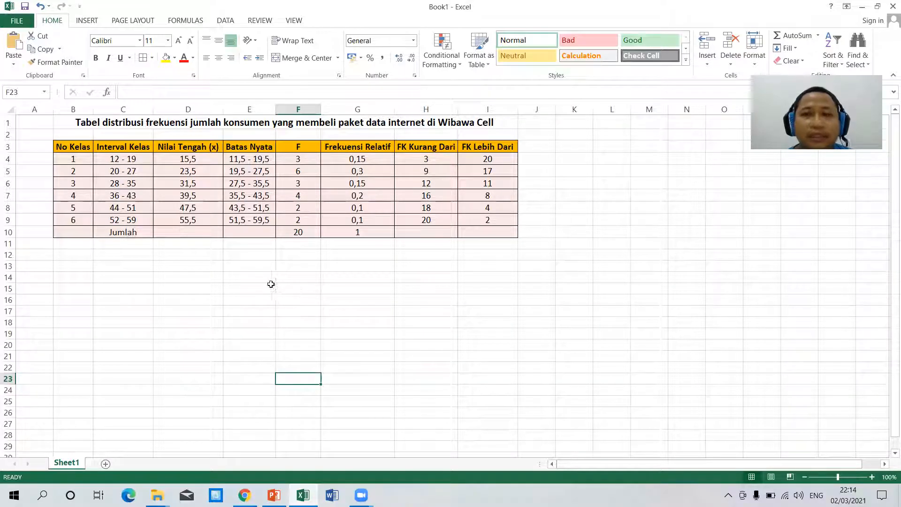
{"action": "left_click_drag", "start_coordinate": [69, 148], "coordinate": [505, 219]}
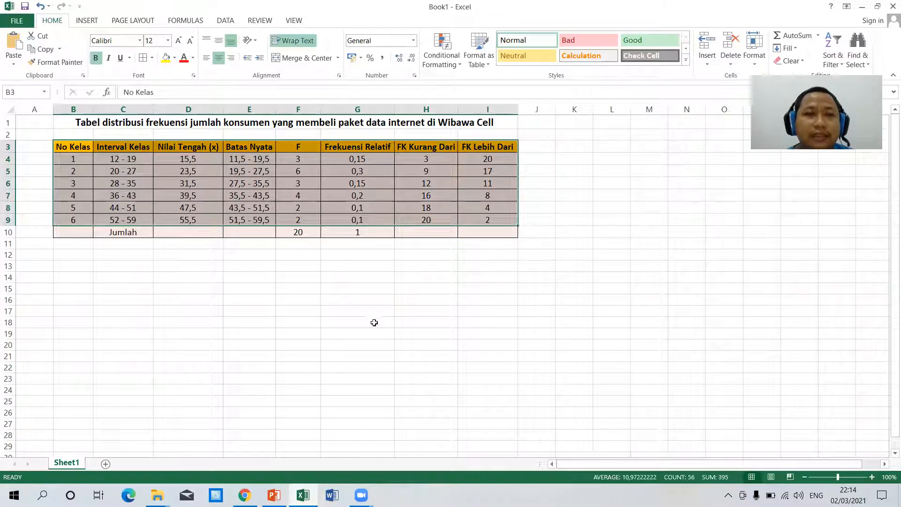
{"action": "left_click", "coordinate": [374, 320]}
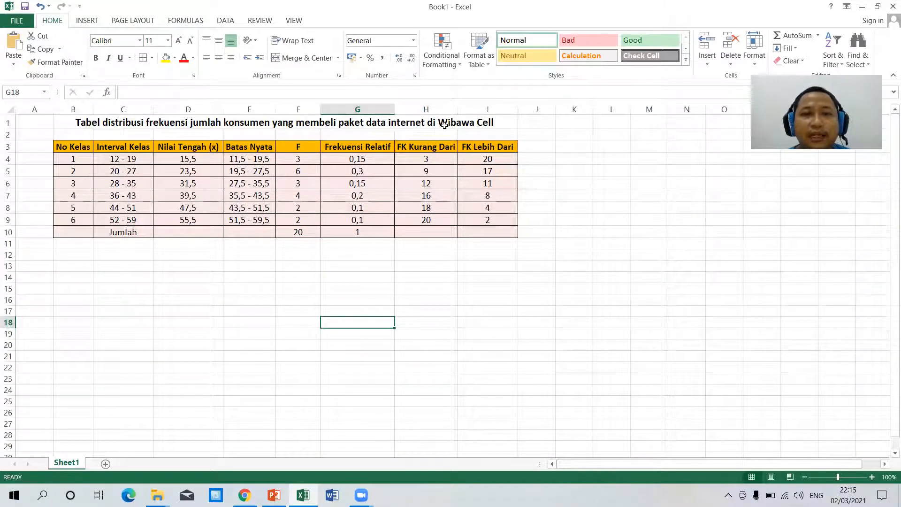
{"action": "left_click", "coordinate": [446, 281]}
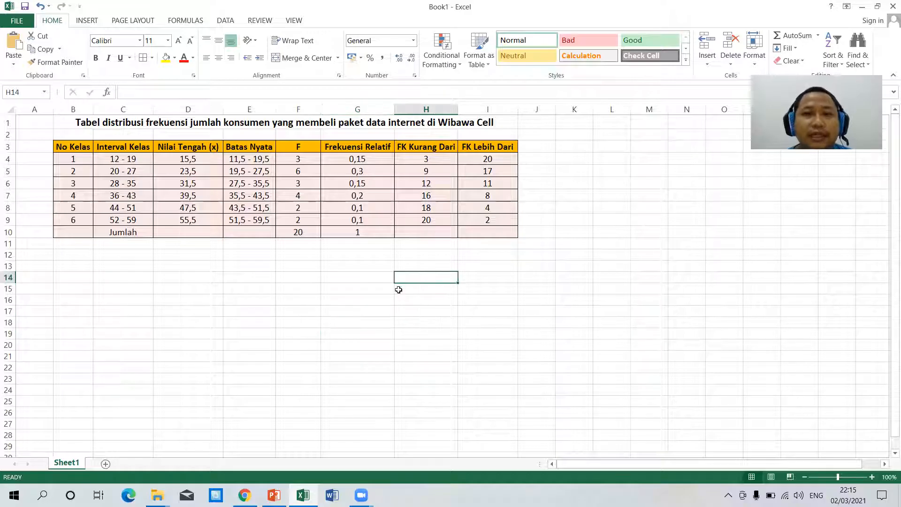
Step: Review the frequency table's columns one by one, from No Kelas through FK Lebih Dari
{"action": "left_click_drag", "start_coordinate": [76, 157], "coordinate": [73, 219]}
{"action": "left_click_drag", "start_coordinate": [133, 157], "coordinate": [133, 220]}
{"action": "left_click", "coordinate": [239, 310]}
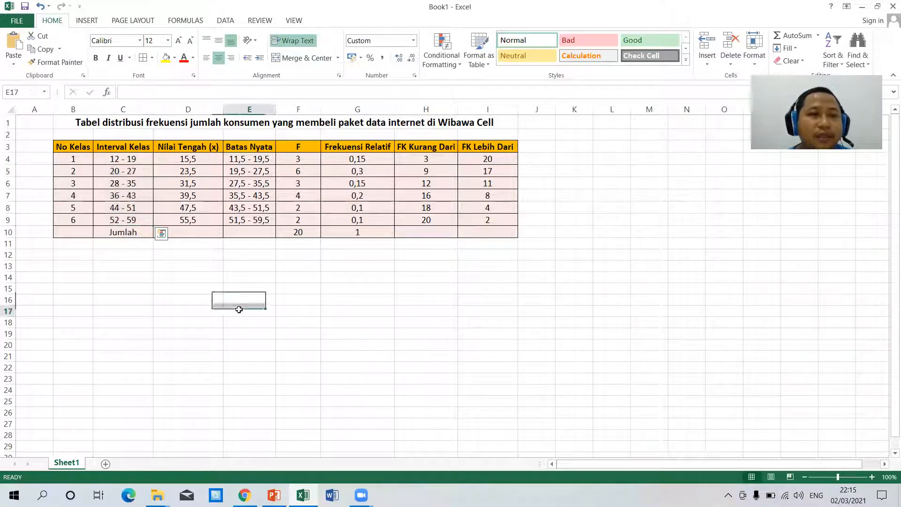
{"action": "left_click", "coordinate": [196, 147]}
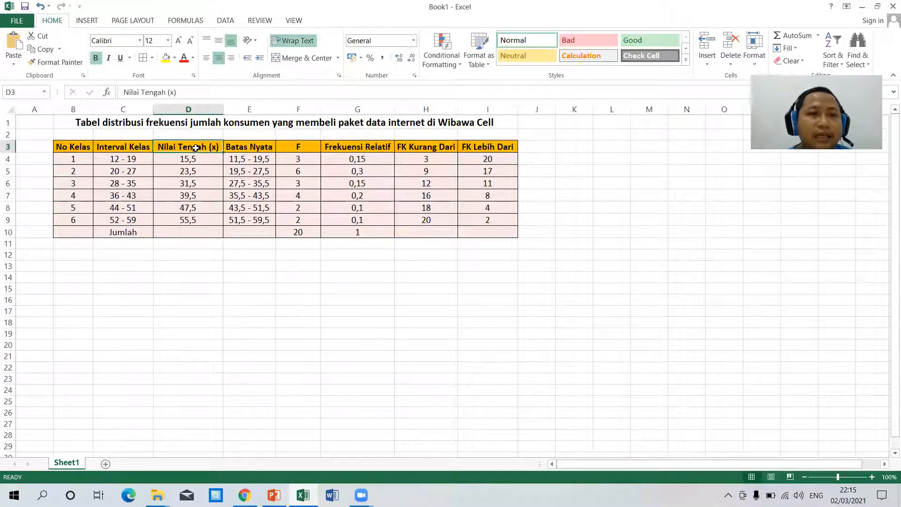
{"action": "left_click", "coordinate": [254, 148]}
{"action": "left_click", "coordinate": [303, 148]}
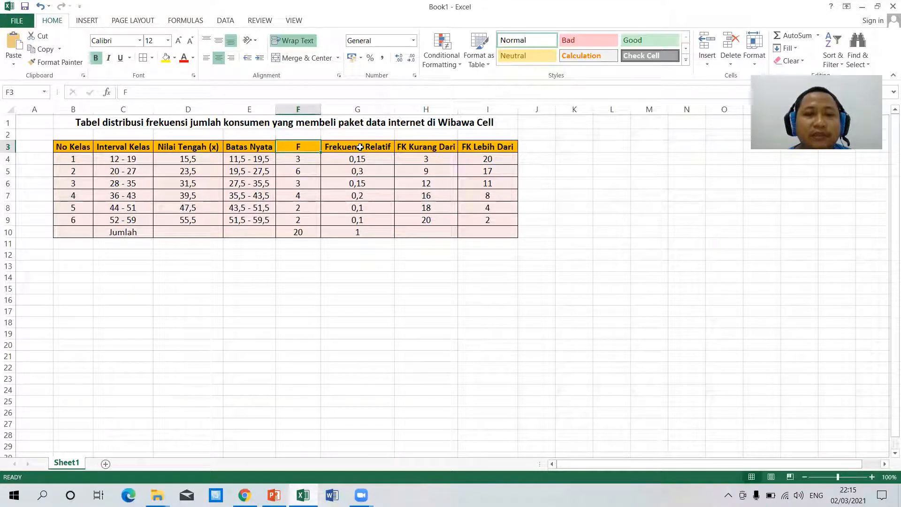
{"action": "left_click", "coordinate": [359, 148]}
{"action": "left_click", "coordinate": [432, 147]}
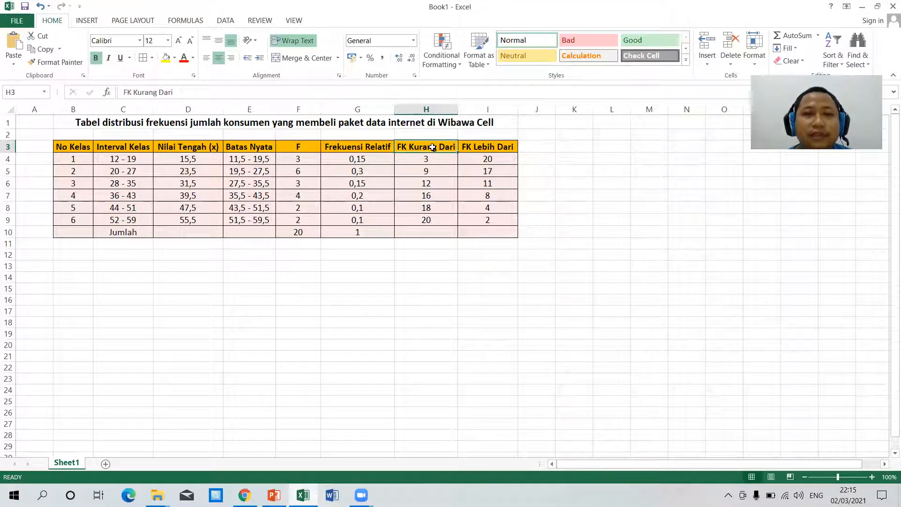
{"action": "left_click", "coordinate": [474, 148]}
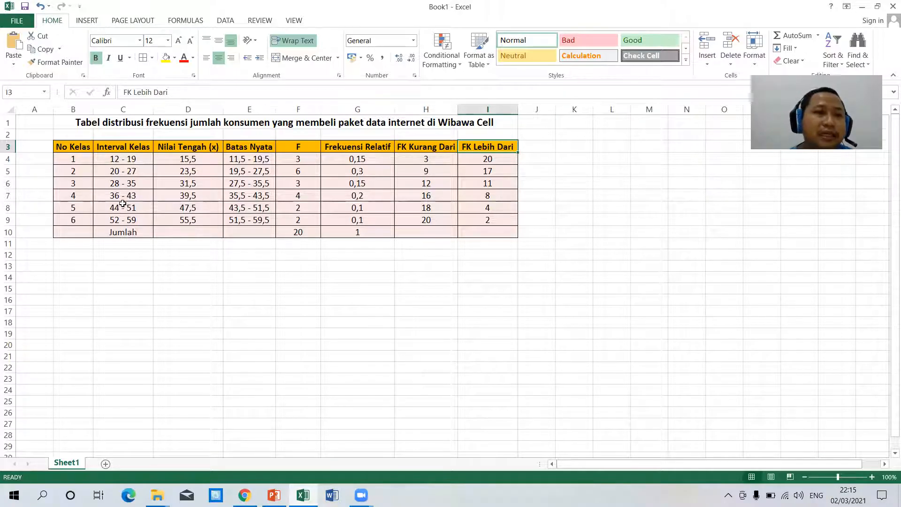
Step: Copy the Interval Kelas column C3:C9 and paste it at C13, keeping the source column width
{"action": "left_click_drag", "start_coordinate": [121, 147], "coordinate": [126, 217]}
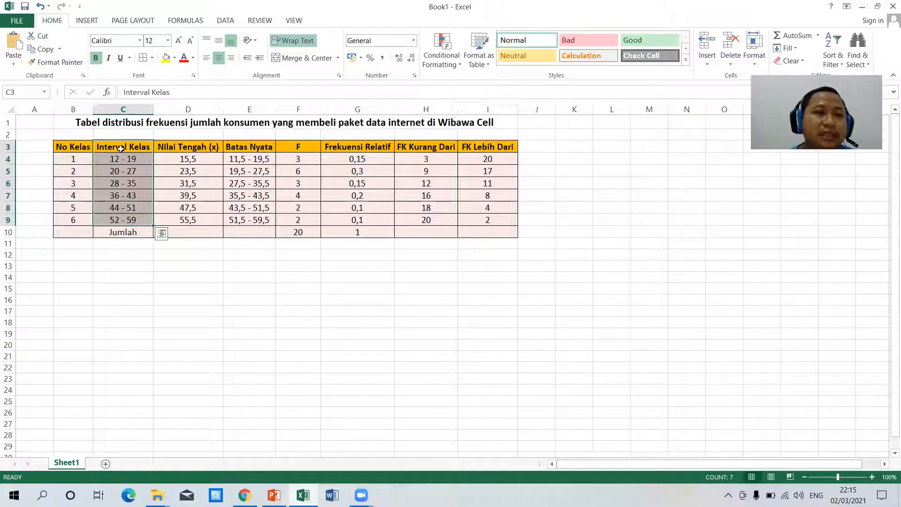
{"action": "right_click", "coordinate": [120, 148]}
{"action": "left_click", "coordinate": [154, 172]}
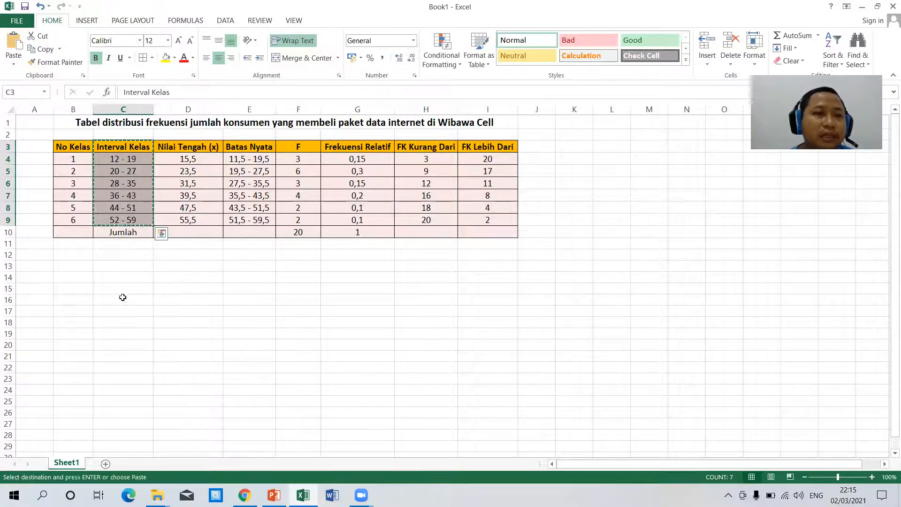
{"action": "left_click", "coordinate": [112, 266]}
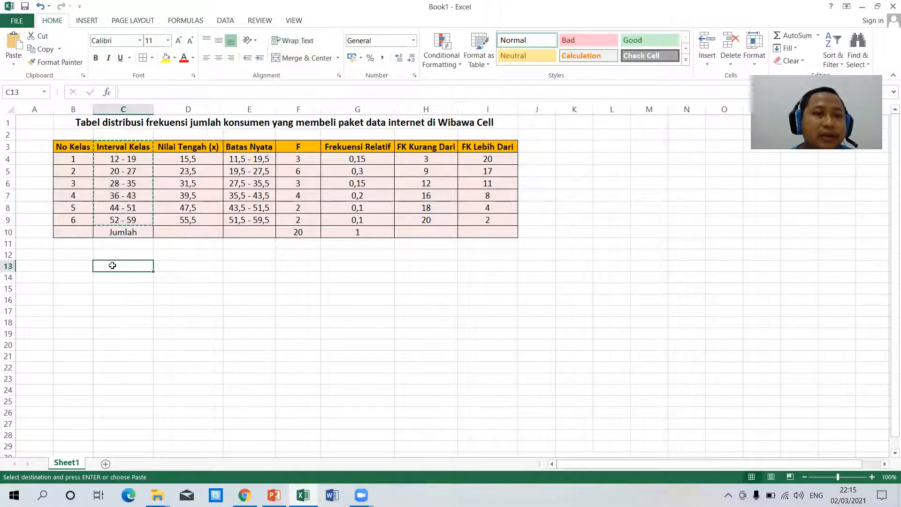
{"action": "right_click", "coordinate": [112, 266]}
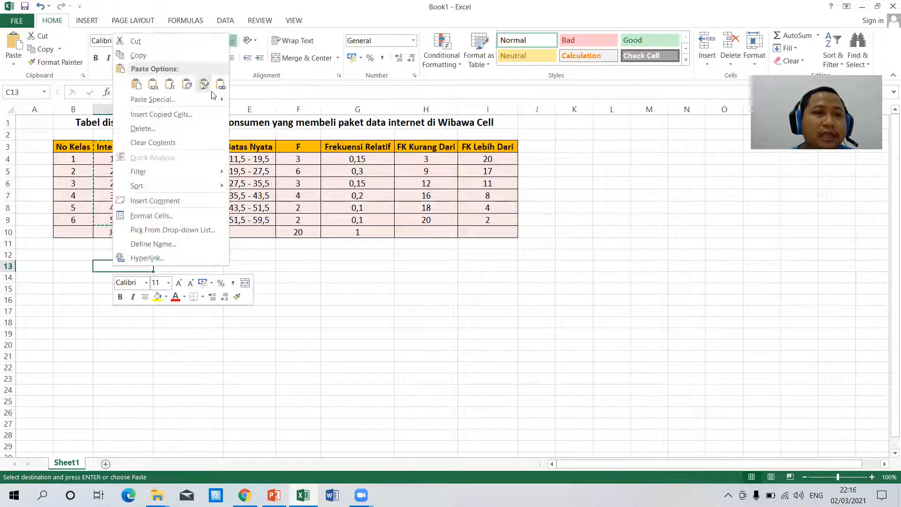
{"action": "mouse_move", "coordinate": [197, 99]}
{"action": "left_click", "coordinate": [257, 136]}
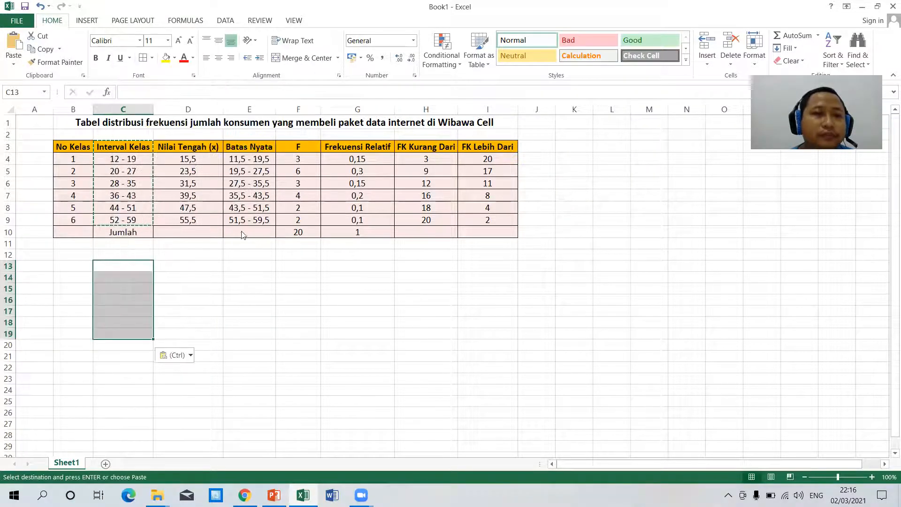
{"action": "left_click", "coordinate": [242, 316]}
Step: Copy the F column F3:F9 and paste it at D13 beside the copied intervals, keeping the source column width
{"action": "left_click_drag", "start_coordinate": [311, 141], "coordinate": [299, 221]}
{"action": "right_click", "coordinate": [300, 147]}
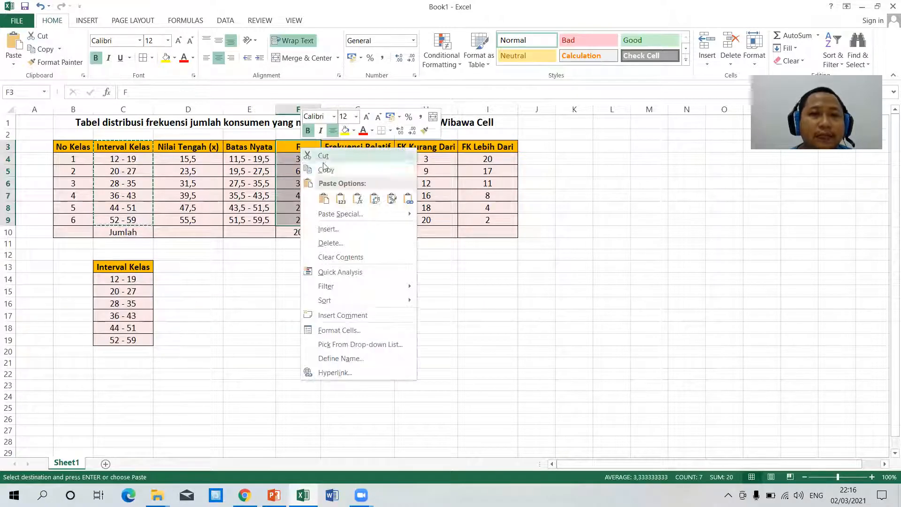
{"action": "left_click", "coordinate": [328, 169]}
{"action": "left_click", "coordinate": [192, 266]}
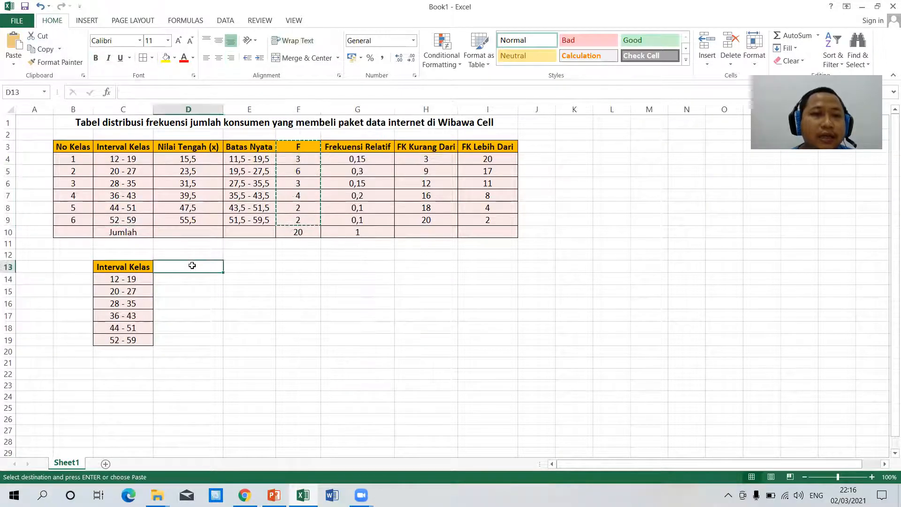
{"action": "right_click", "coordinate": [192, 265]}
{"action": "mouse_move", "coordinate": [286, 104]}
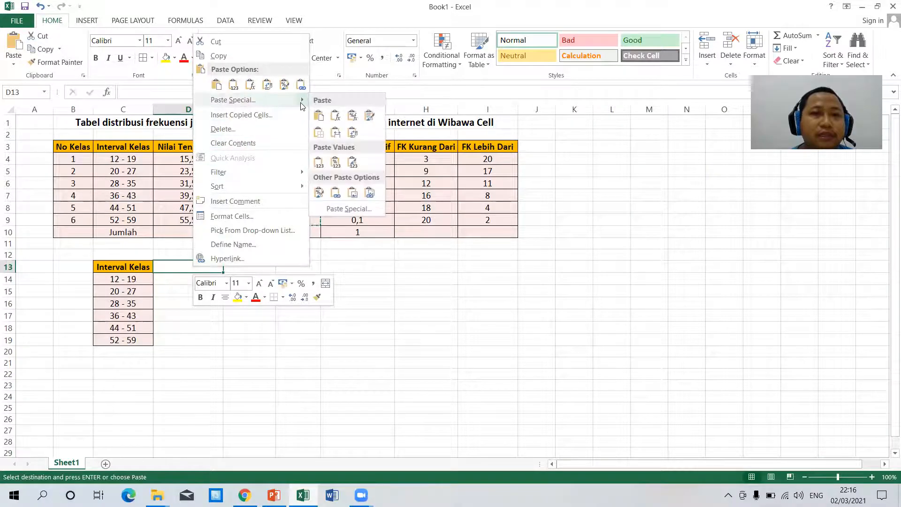
{"action": "left_click", "coordinate": [340, 133]}
{"action": "left_click", "coordinate": [297, 332]}
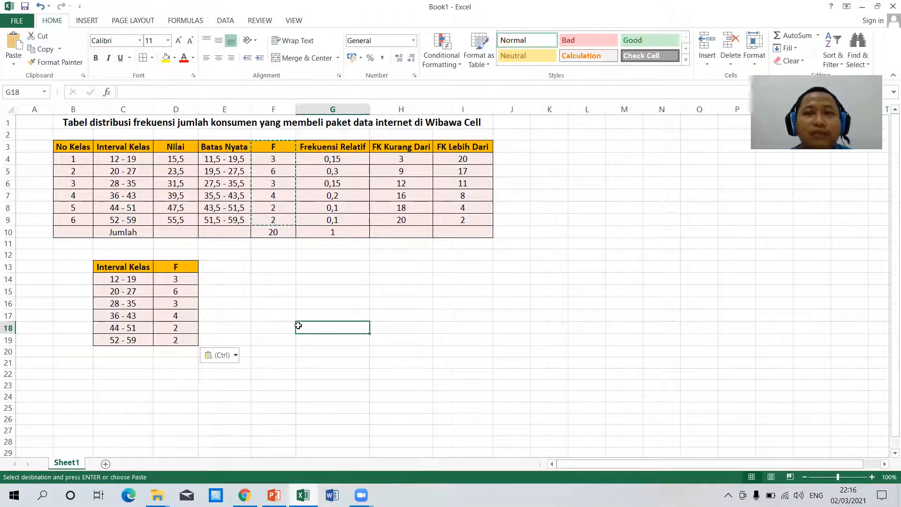
{"action": "left_click", "coordinate": [379, 303]}
{"action": "left_click", "coordinate": [320, 352]}
{"action": "left_click", "coordinate": [233, 396]}
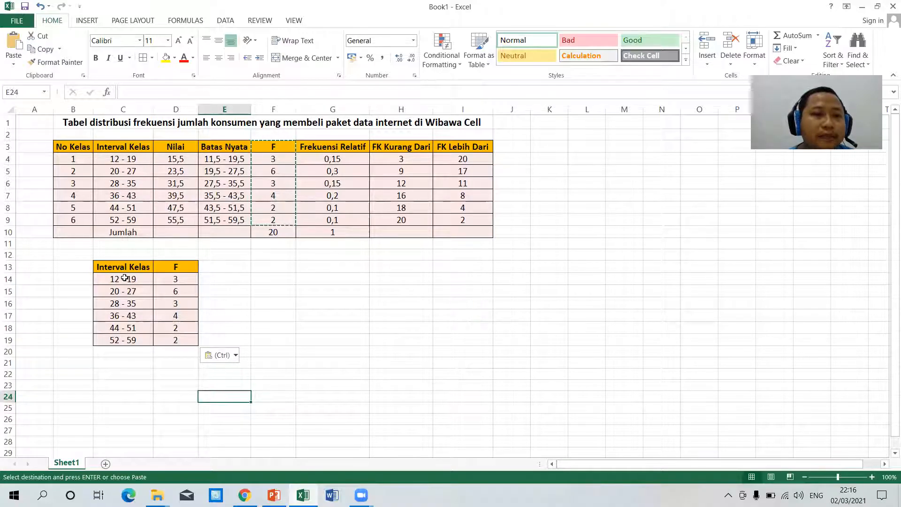
Step: Insert a clustered column chart from C14:D19 and apply the quick layout with touching columns and axis titles
{"action": "mouse_move", "coordinate": [125, 279]}
{"action": "left_mouse_down"}
{"action": "mouse_move", "coordinate": [176, 301]}
{"action": "mouse_move", "coordinate": [175, 341]}
{"action": "left_mouse_up"}
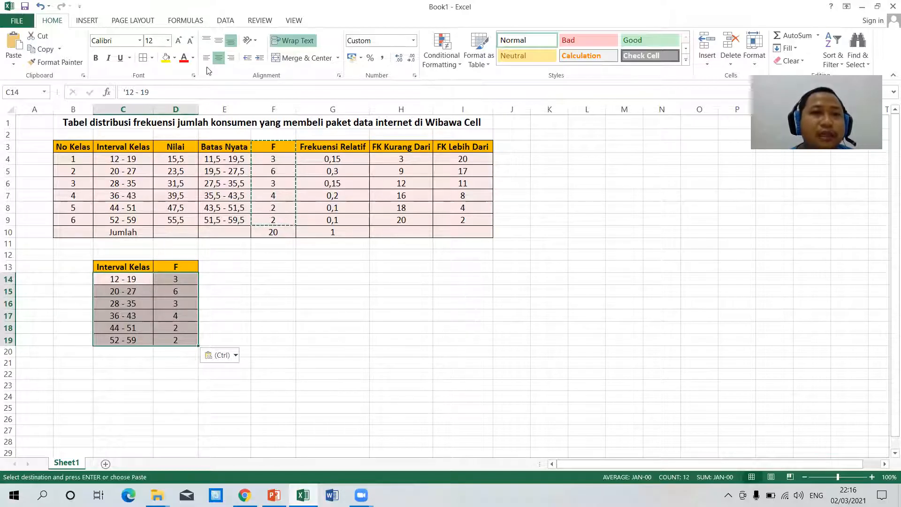
{"action": "left_click", "coordinate": [87, 20]}
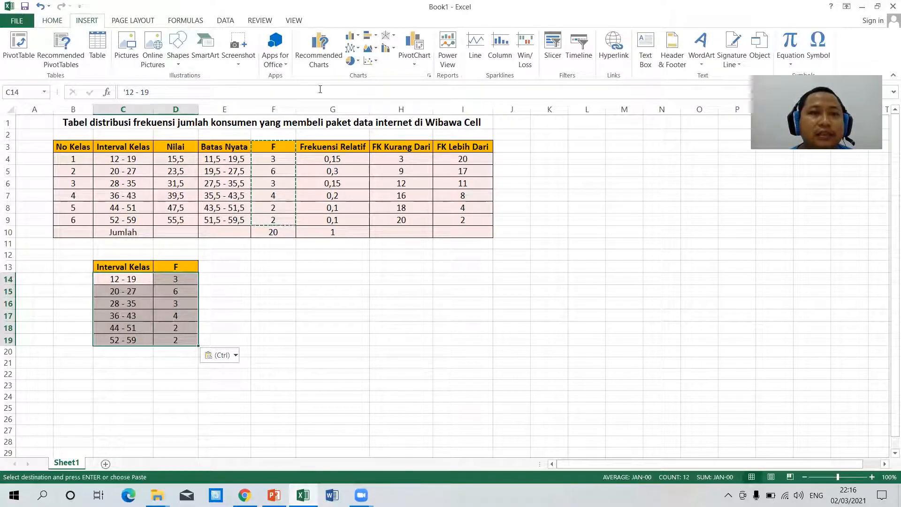
{"action": "left_click", "coordinate": [331, 51]}
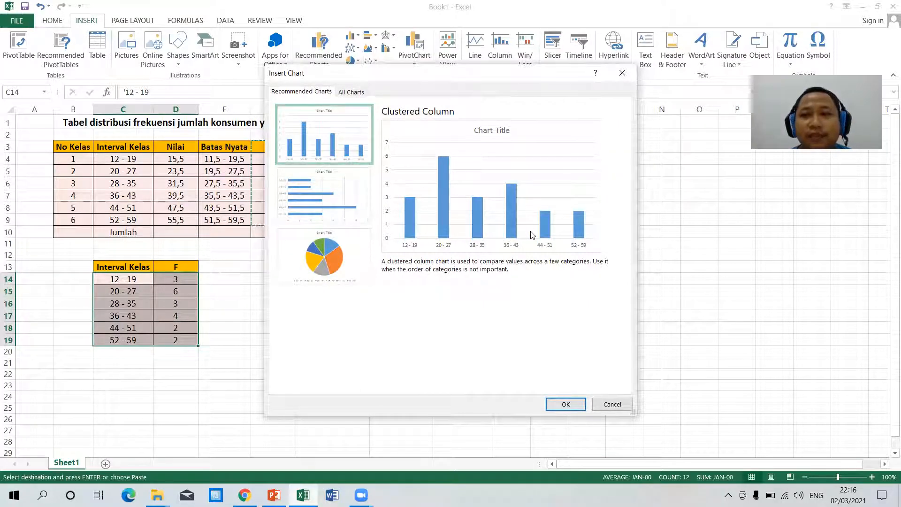
{"action": "left_click", "coordinate": [566, 405]}
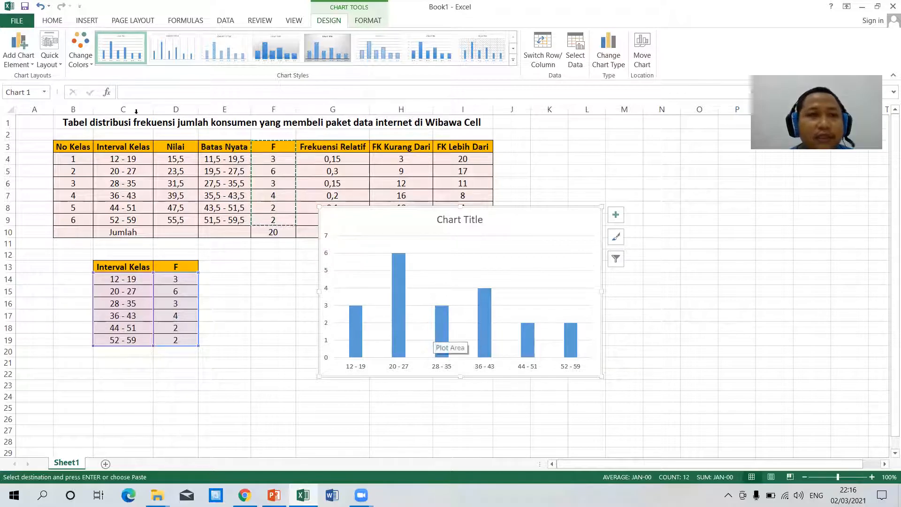
{"action": "left_click", "coordinate": [60, 65]}
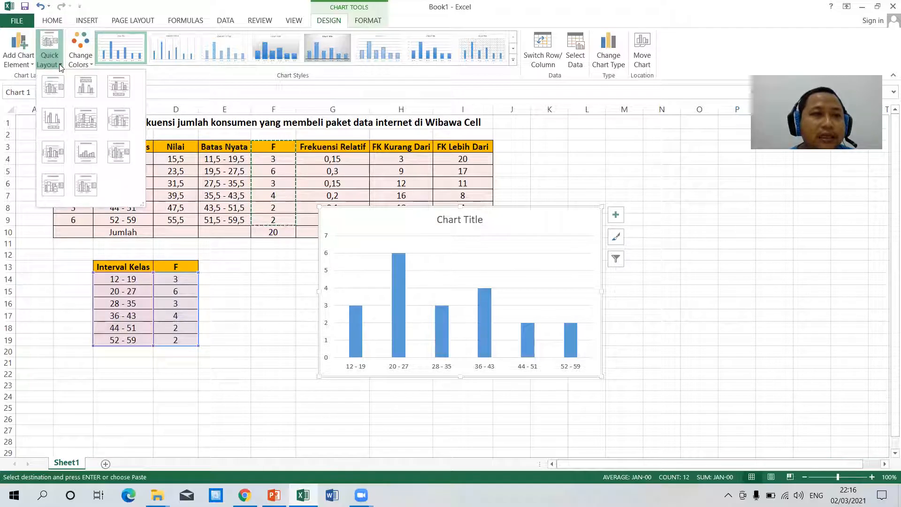
{"action": "left_click", "coordinate": [86, 155]}
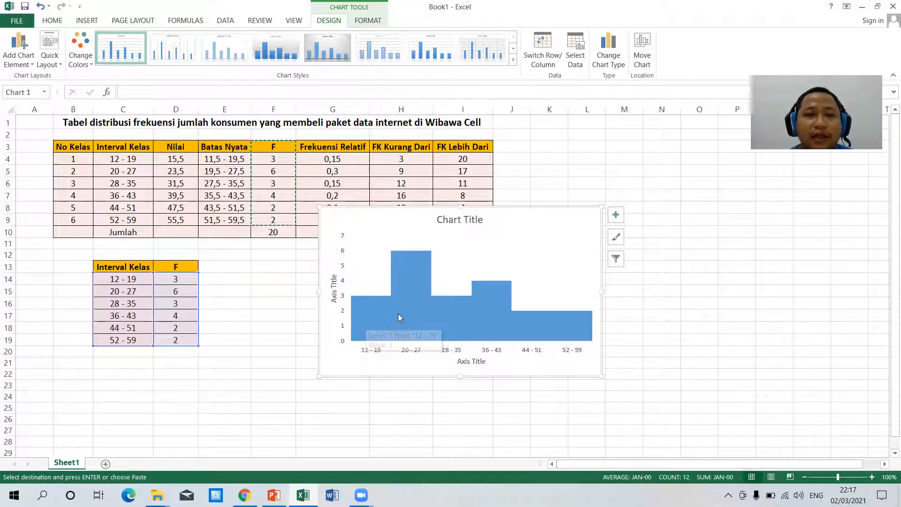
Step: Delete the histogram-style chart from the sheet
{"action": "right_click", "coordinate": [405, 209]}
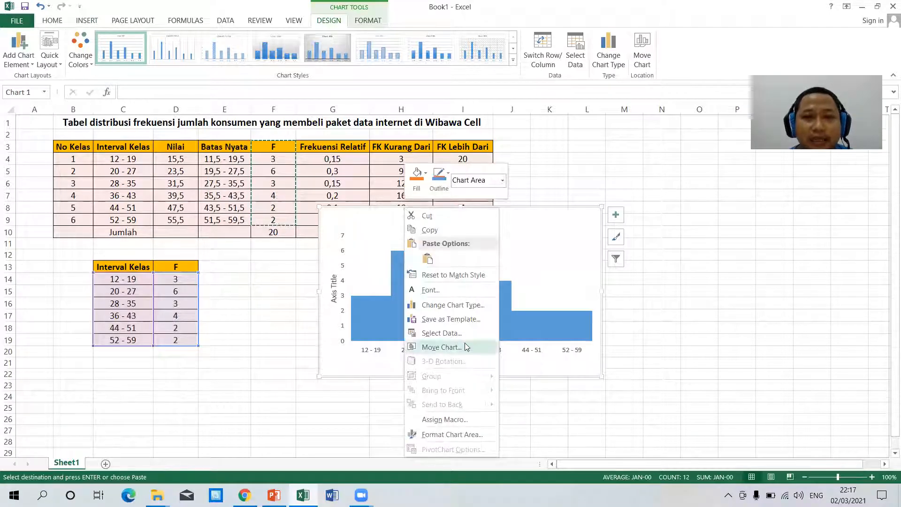
{"action": "left_click", "coordinate": [623, 364]}
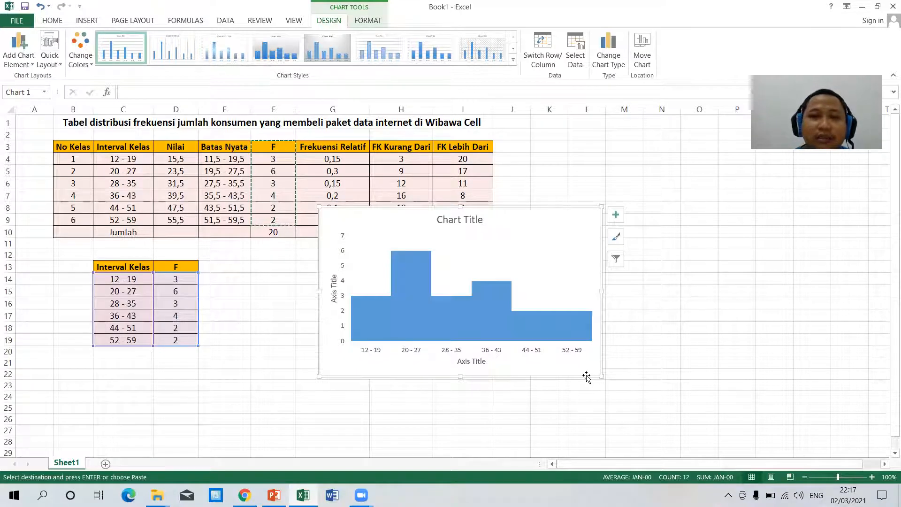
{"action": "key", "text": "Delete"}
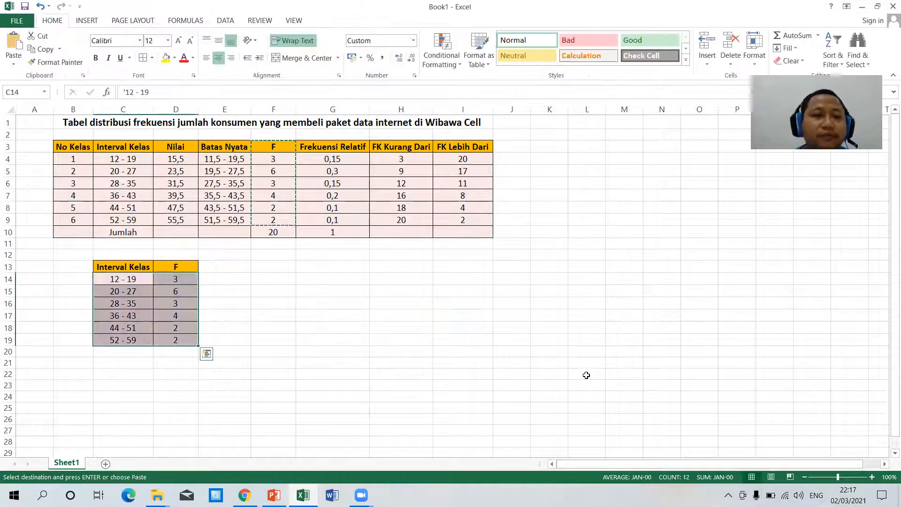
{"action": "left_click", "coordinate": [391, 342]}
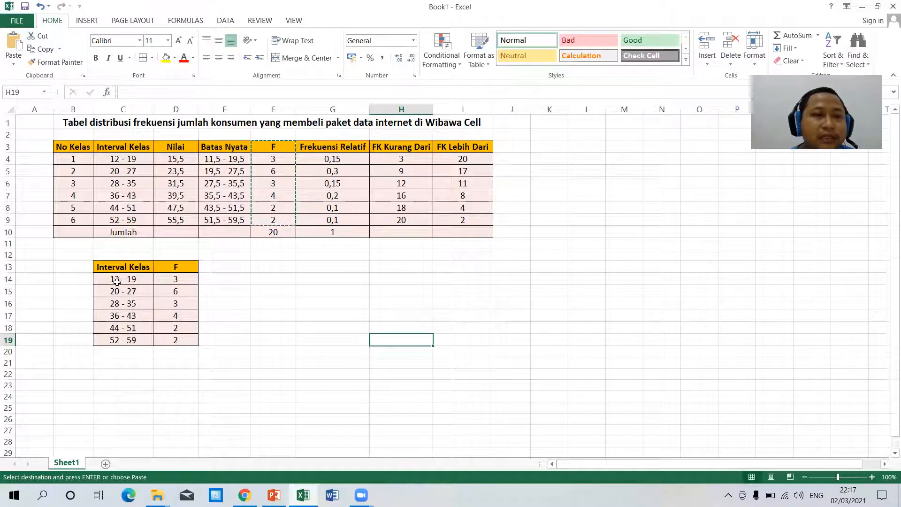
{"action": "left_click_drag", "start_coordinate": [110, 280], "coordinate": [175, 283]}
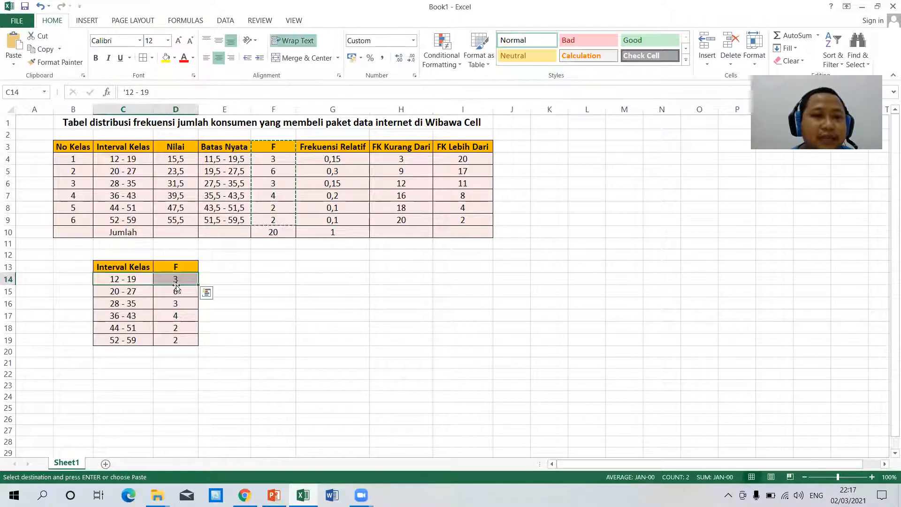
{"action": "left_click", "coordinate": [135, 292]}
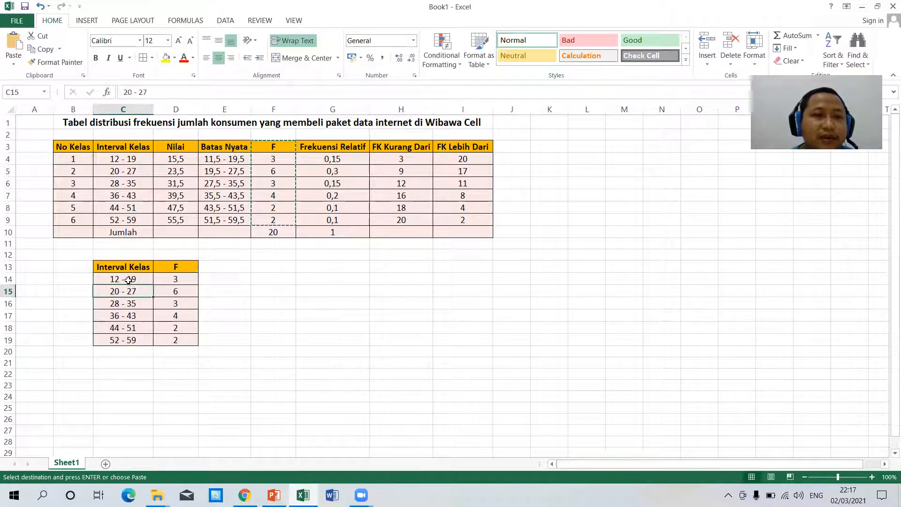
{"action": "left_click", "coordinate": [128, 281]}
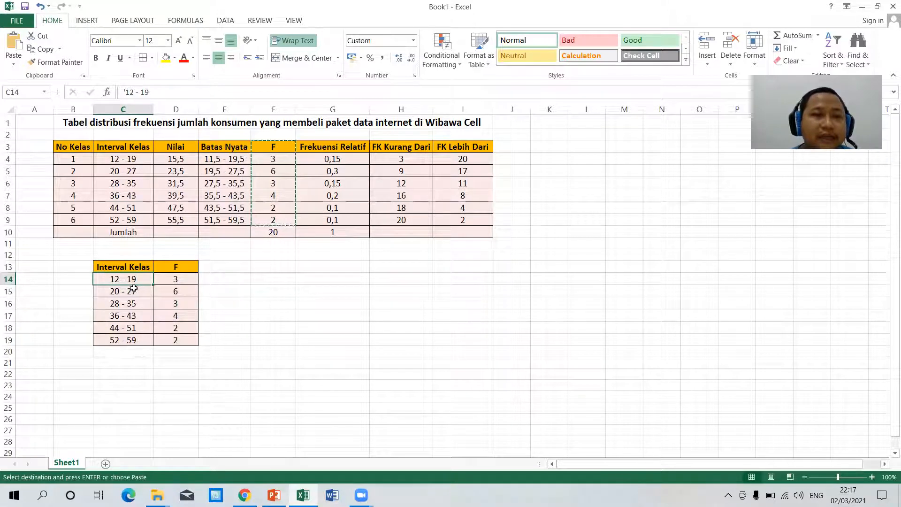
{"action": "left_click", "coordinate": [123, 352]}
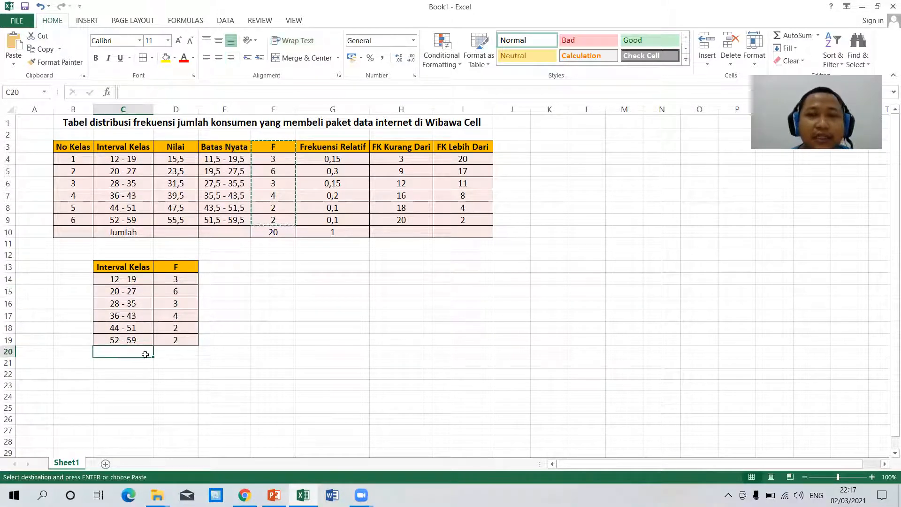
Step: Insert a blank row above the 12 - 19 class in the smaller table and select its Interval Kelas and F cells
{"action": "right_click", "coordinate": [8, 279]}
{"action": "left_click", "coordinate": [50, 362]}
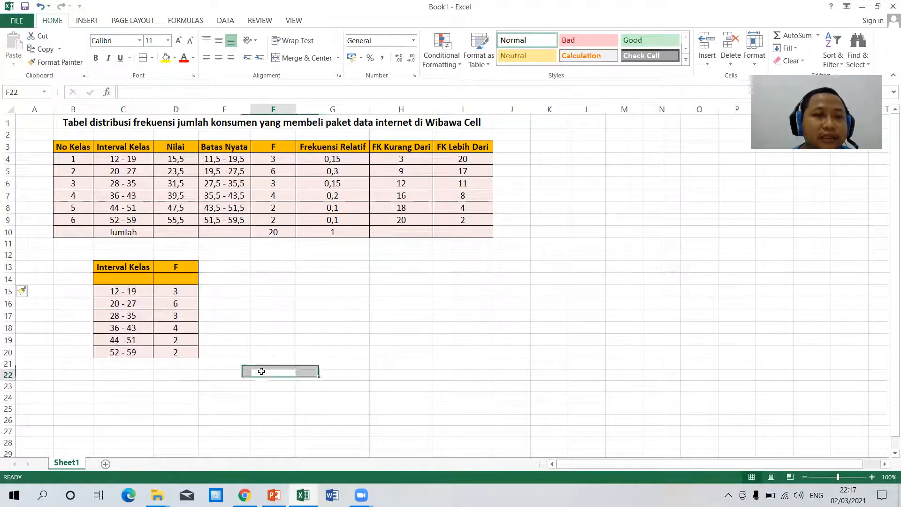
{"action": "left_click", "coordinate": [119, 282]}
{"action": "left_click", "coordinate": [230, 291]}
{"action": "left_click_drag", "start_coordinate": [121, 279], "coordinate": [180, 279]}
{"action": "left_click", "coordinate": [275, 316]}
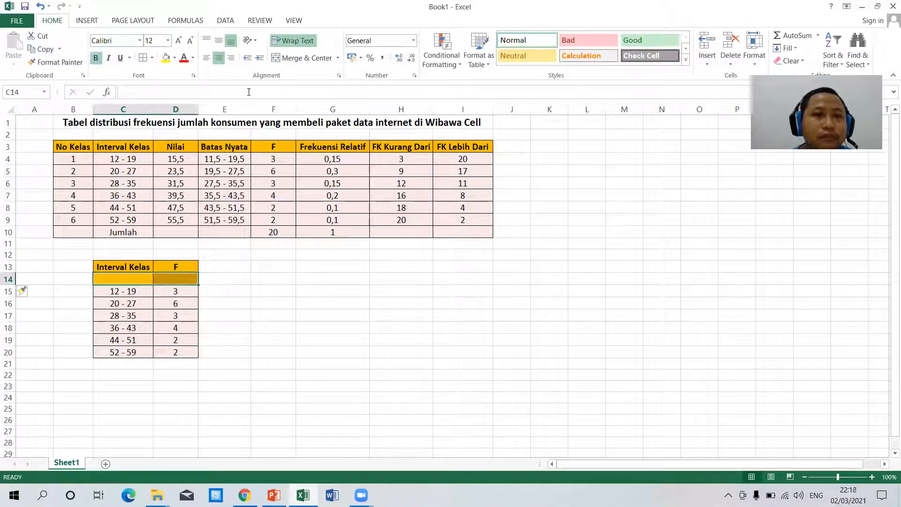
Step: Fill the blank row cells C14:D14 with the same light pink colour as the data rows below
{"action": "left_click", "coordinate": [174, 57]}
{"action": "left_click", "coordinate": [211, 93]}
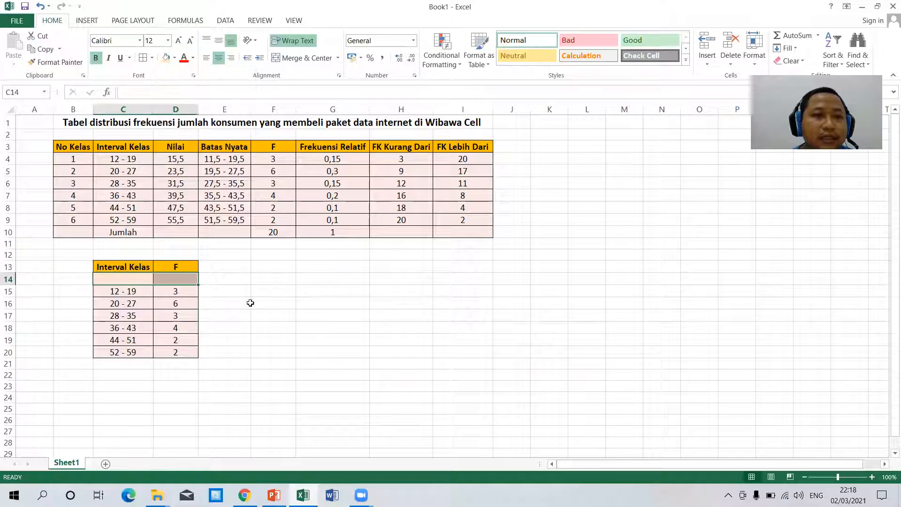
{"action": "left_click", "coordinate": [258, 316]}
Step: Enter the class interval 4 - 11 as text in C14 and remove its bold formatting
{"action": "left_click", "coordinate": [140, 281]}
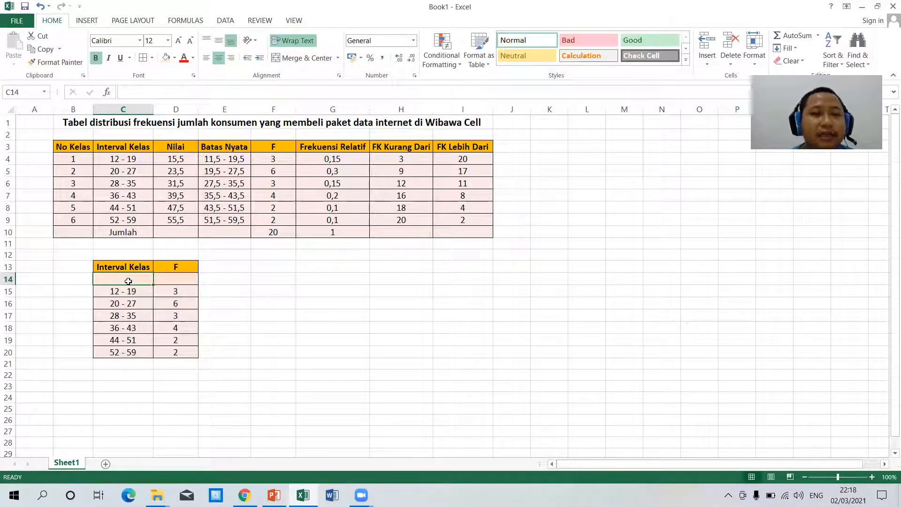
{"action": "left_click", "coordinate": [136, 92]}
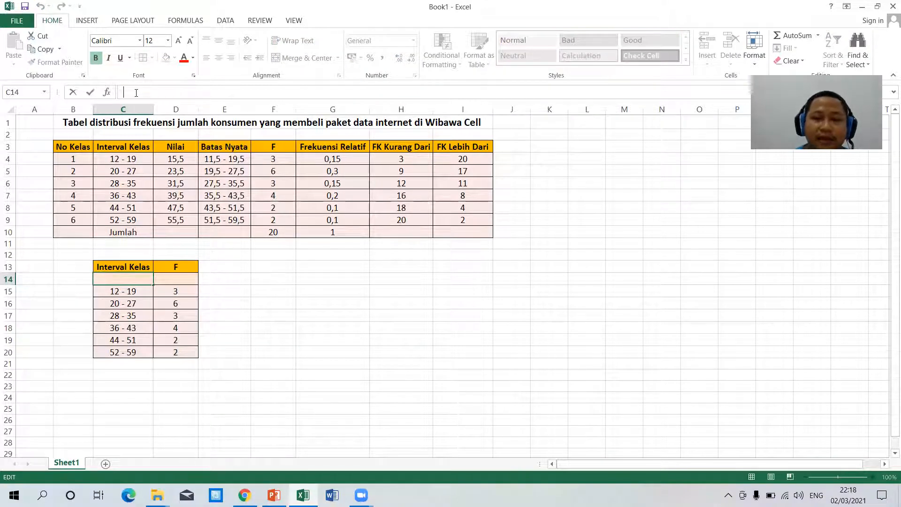
{"action": "type", "text": "'"}
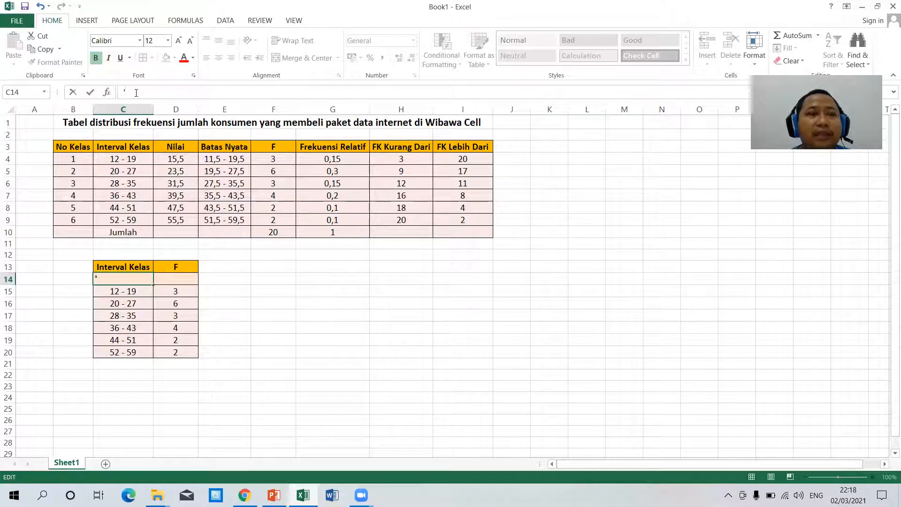
{"action": "type", "text": "4 - 11"}
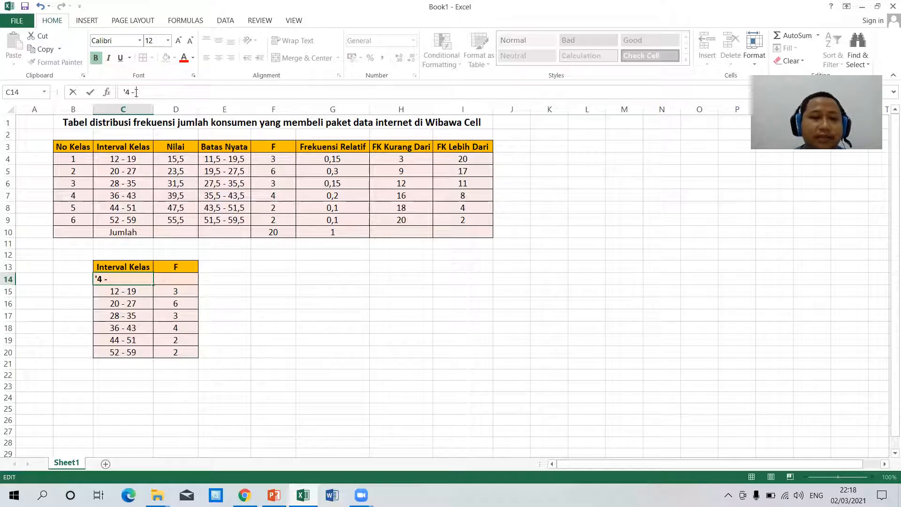
{"action": "left_click", "coordinate": [298, 322]}
{"action": "left_click", "coordinate": [118, 281]}
{"action": "left_click", "coordinate": [96, 56]}
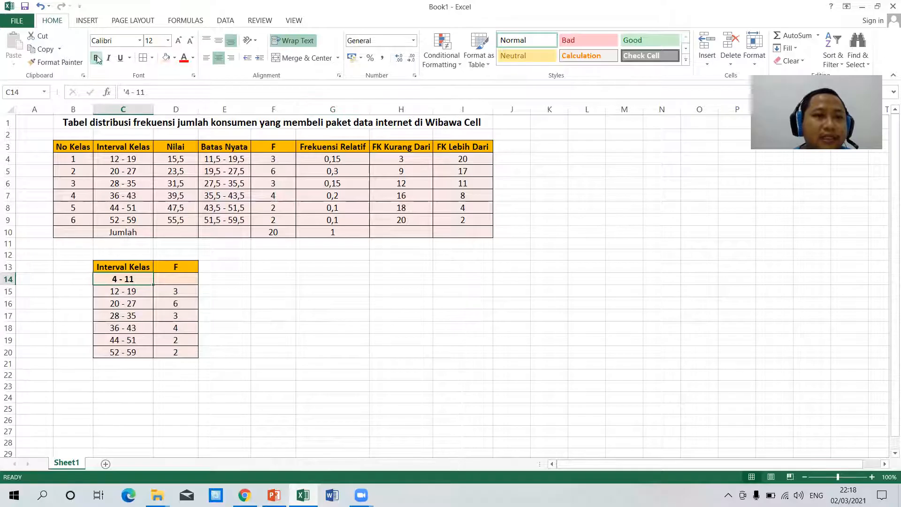
{"action": "left_click", "coordinate": [346, 389]}
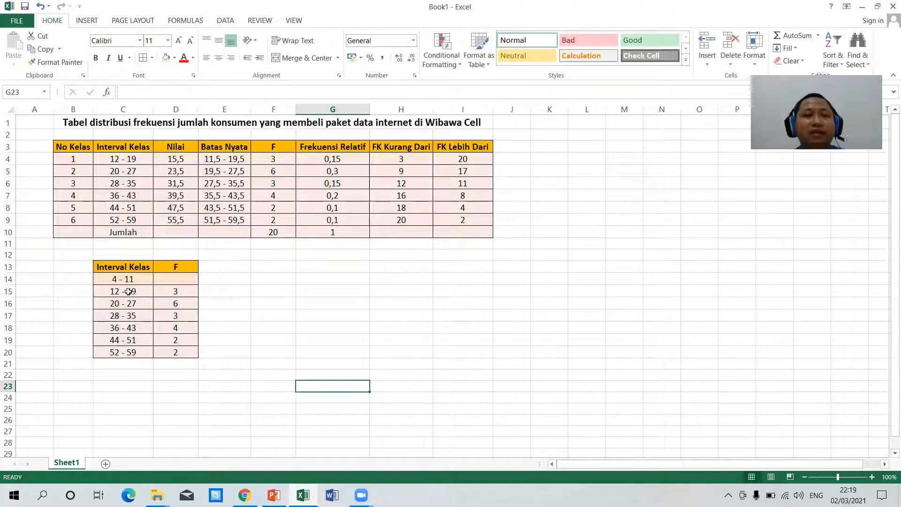
Step: Enter a frequency of 0 in D14 for the 4 - 11 class and remove its bold formatting
{"action": "left_click", "coordinate": [170, 281]}
{"action": "type", "text": "0"}
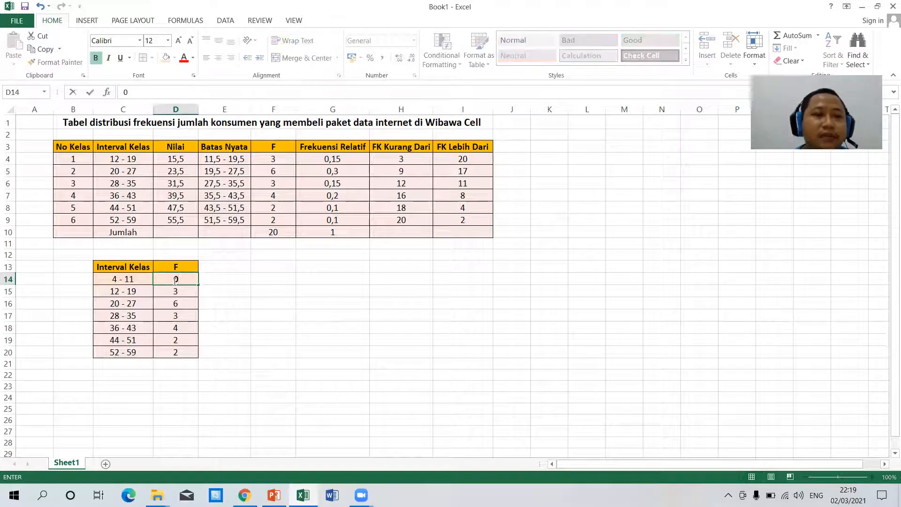
{"action": "left_click", "coordinate": [235, 315]}
{"action": "left_click", "coordinate": [178, 278]}
{"action": "left_click", "coordinate": [96, 59]}
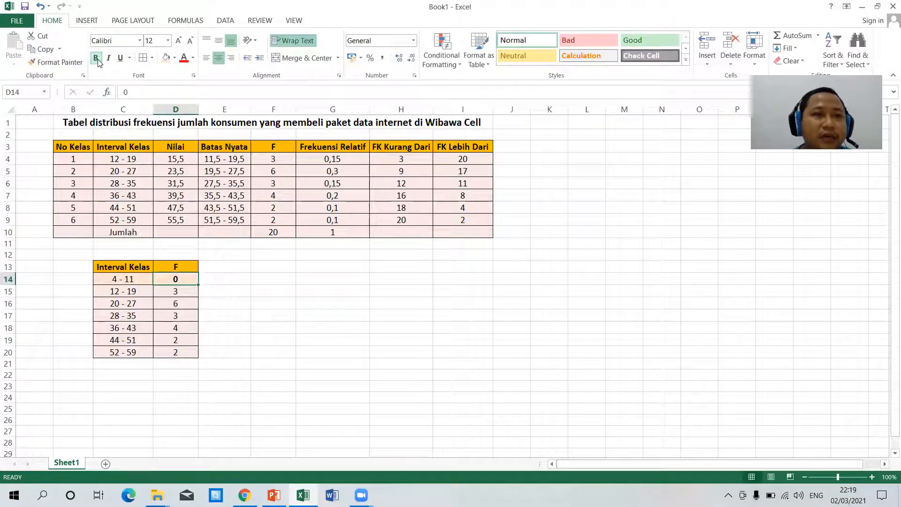
{"action": "left_click", "coordinate": [341, 327]}
Step: Add a closing class in row 21 with interval 60 - 67 and frequency 0
{"action": "left_click", "coordinate": [116, 365]}
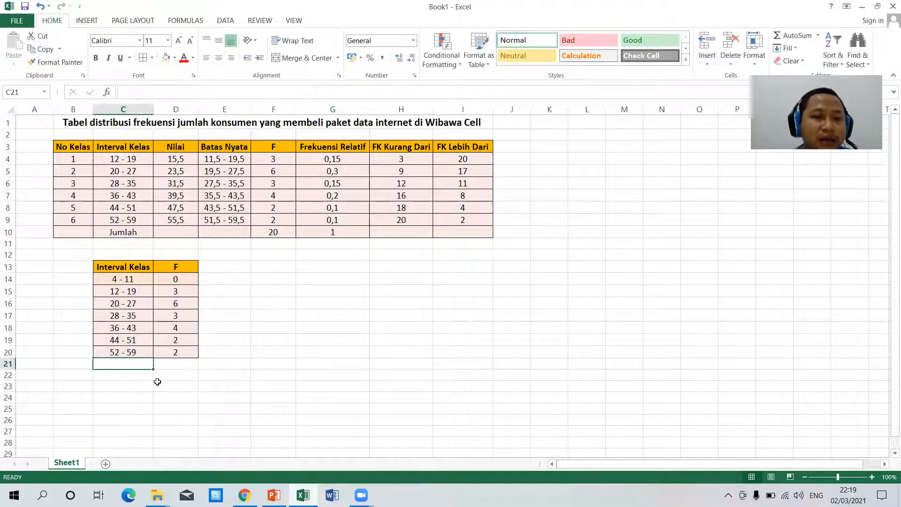
{"action": "type", "text": "60"}
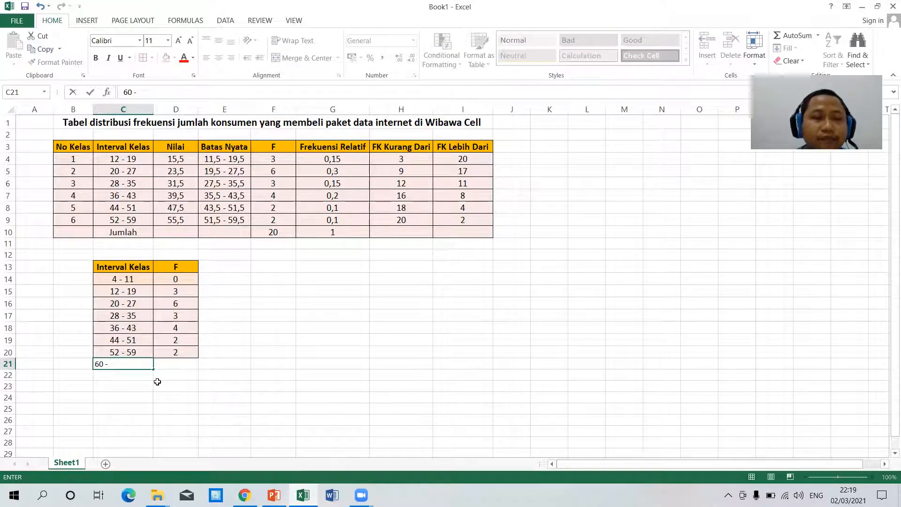
{"action": "type", "text": " - 67"}
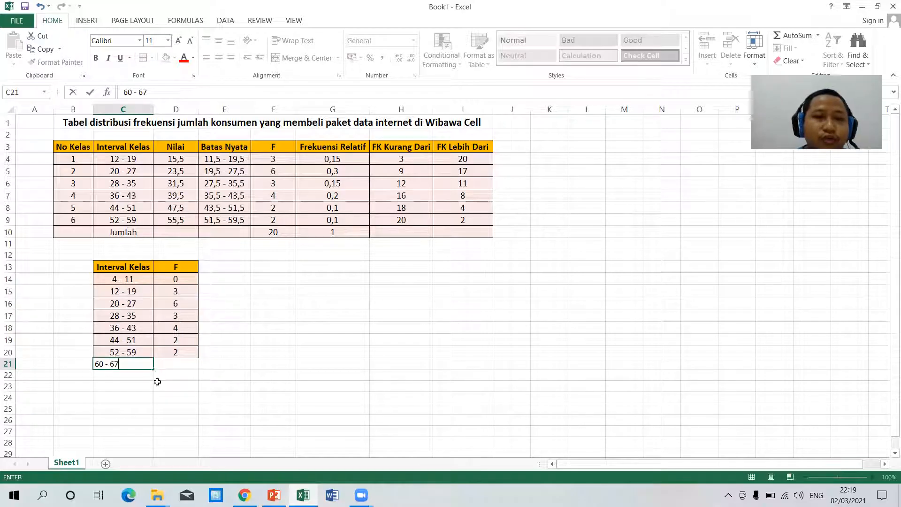
{"action": "left_click_drag", "start_coordinate": [261, 391], "coordinate": [261, 394]}
{"action": "left_click", "coordinate": [173, 366]}
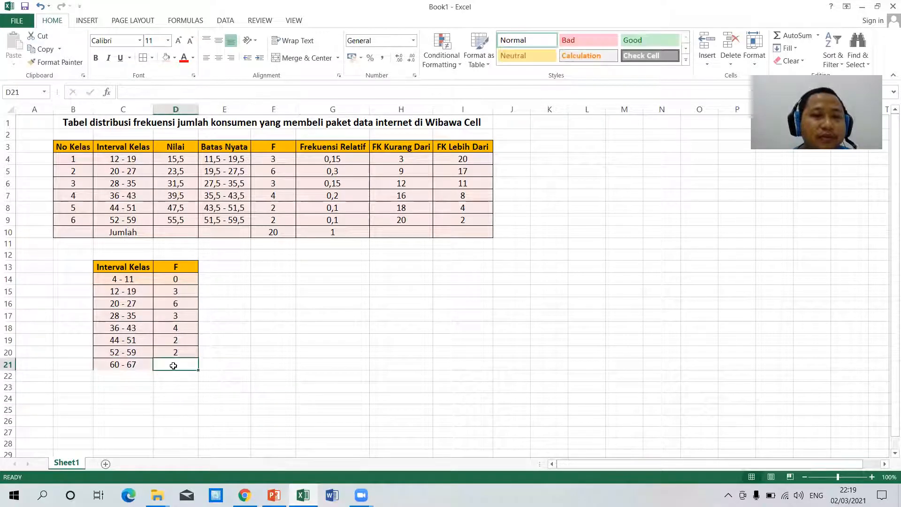
{"action": "type", "text": "0"}
{"action": "left_click", "coordinate": [266, 374]}
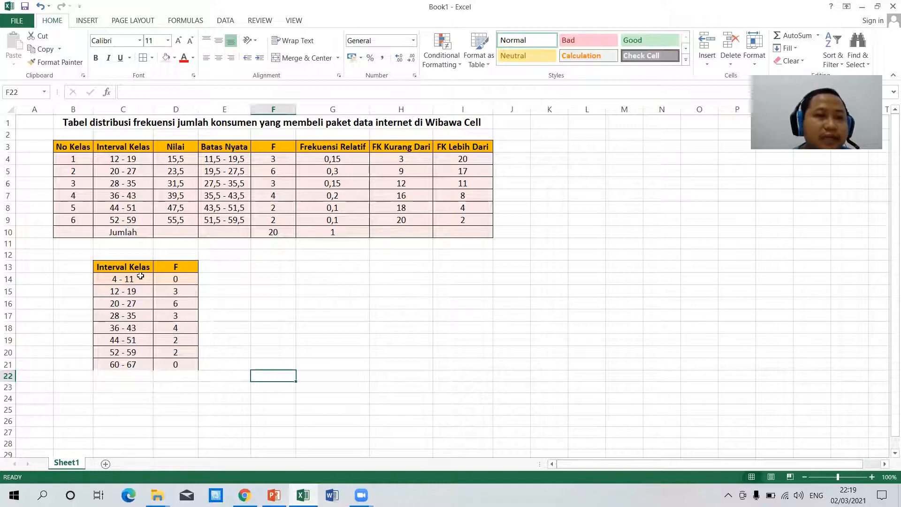
Step: Insert a recommended clustered column chart from C14:D21 and apply the quick layout with touching columns and axis titles
{"action": "left_click_drag", "start_coordinate": [127, 279], "coordinate": [191, 364]}
{"action": "left_click", "coordinate": [265, 342]}
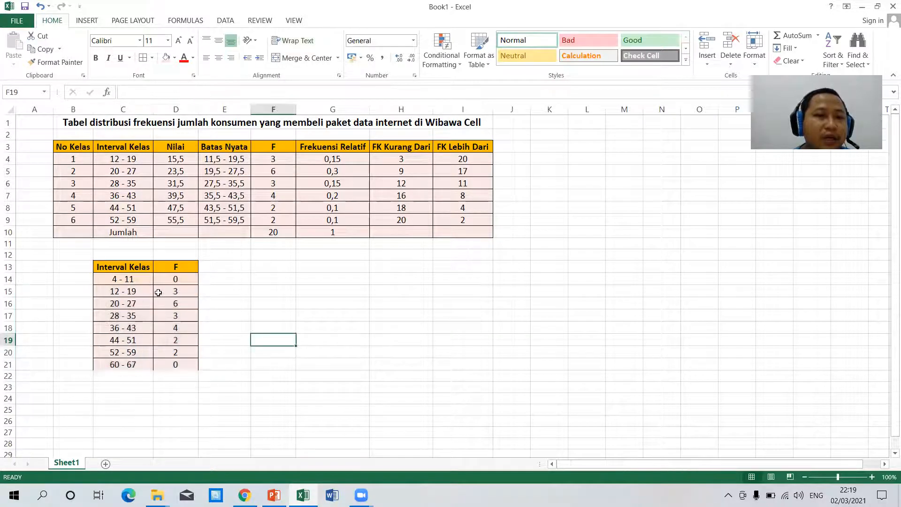
{"action": "left_click_drag", "start_coordinate": [130, 280], "coordinate": [191, 371]}
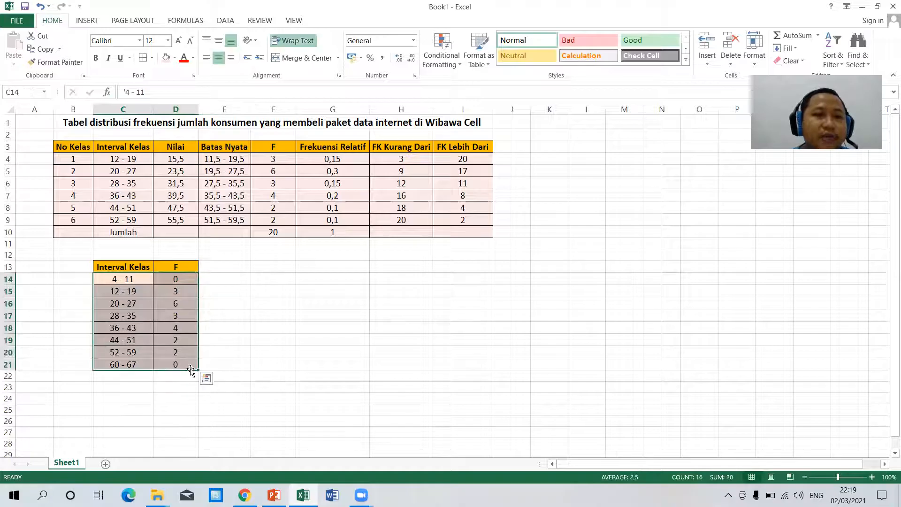
{"action": "left_click", "coordinate": [88, 20]}
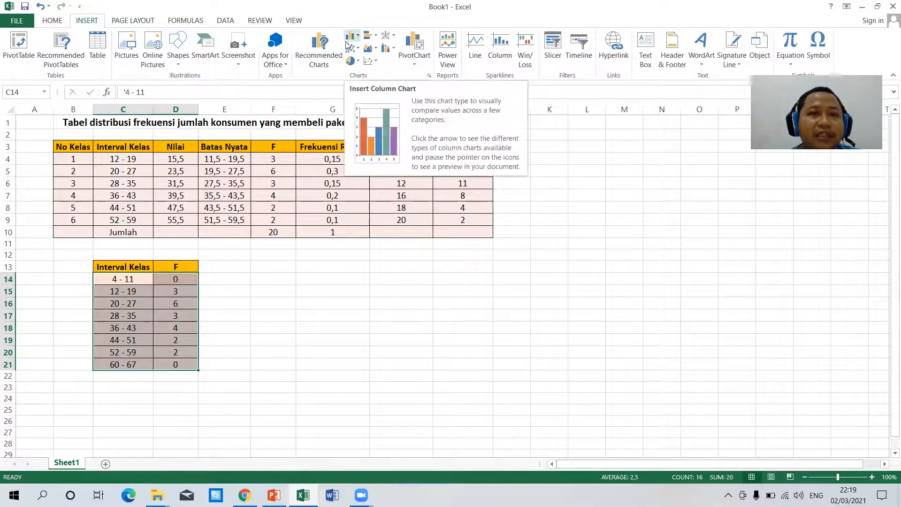
{"action": "left_click", "coordinate": [320, 47]}
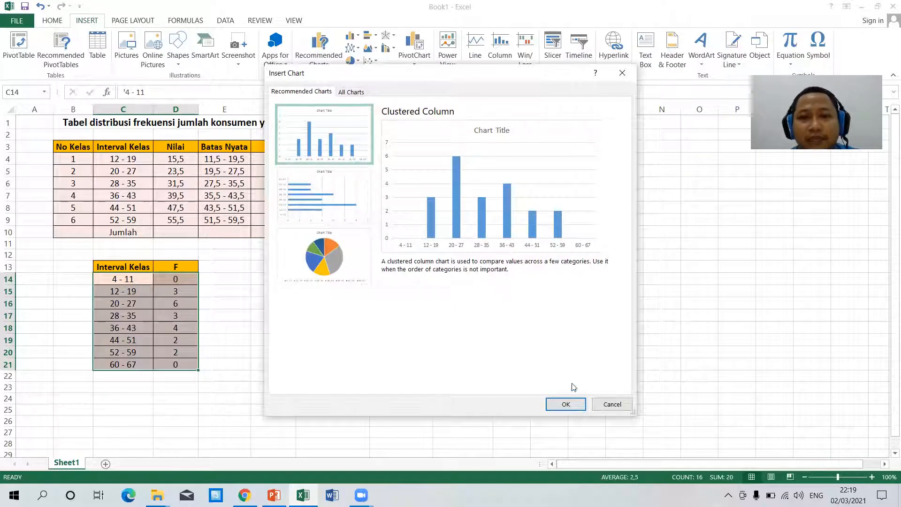
{"action": "left_click", "coordinate": [573, 407]}
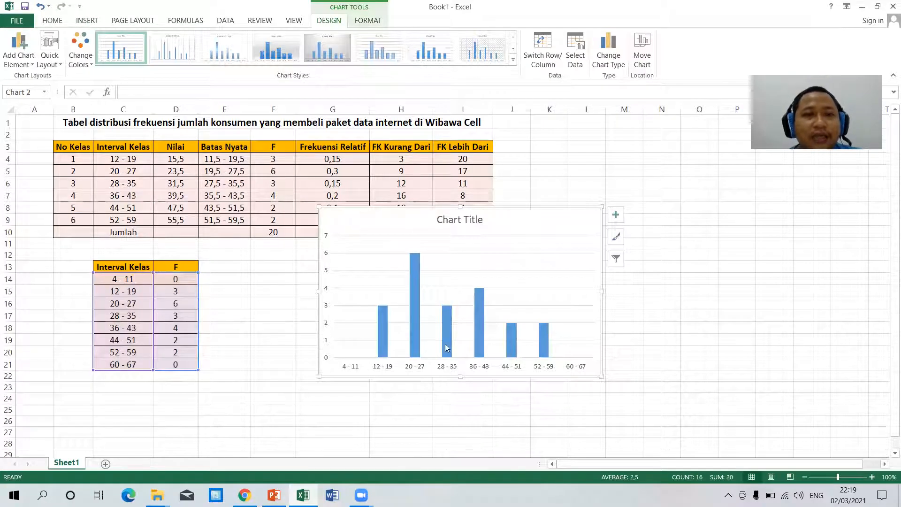
{"action": "left_click", "coordinate": [55, 66]}
{"action": "left_click", "coordinate": [94, 152]}
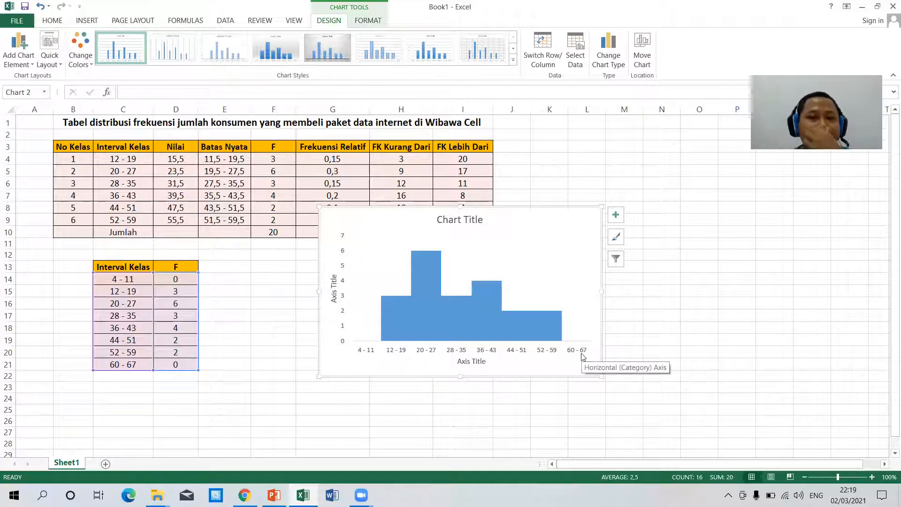
Step: Move the chart beside the smaller table, below the main table, and enlarge it slightly
{"action": "mouse_move", "coordinate": [424, 330]}
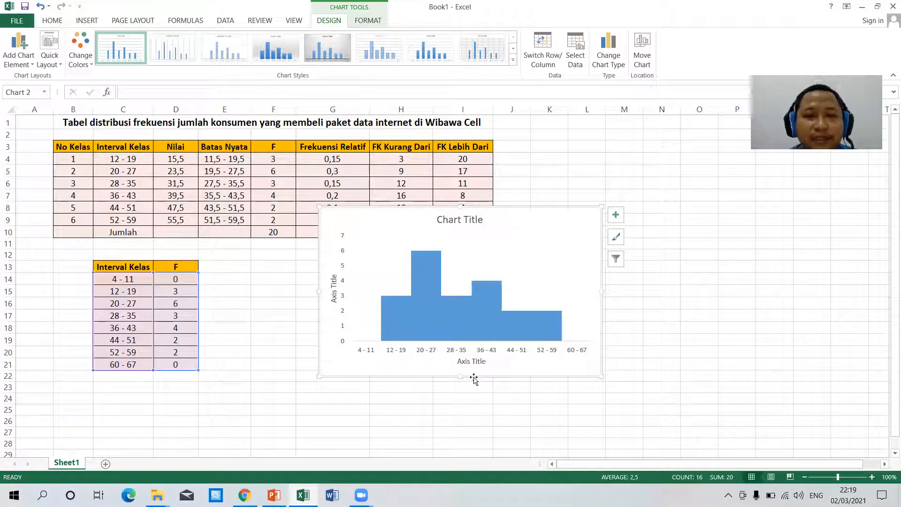
{"action": "left_click_drag", "start_coordinate": [475, 379], "coordinate": [413, 427]}
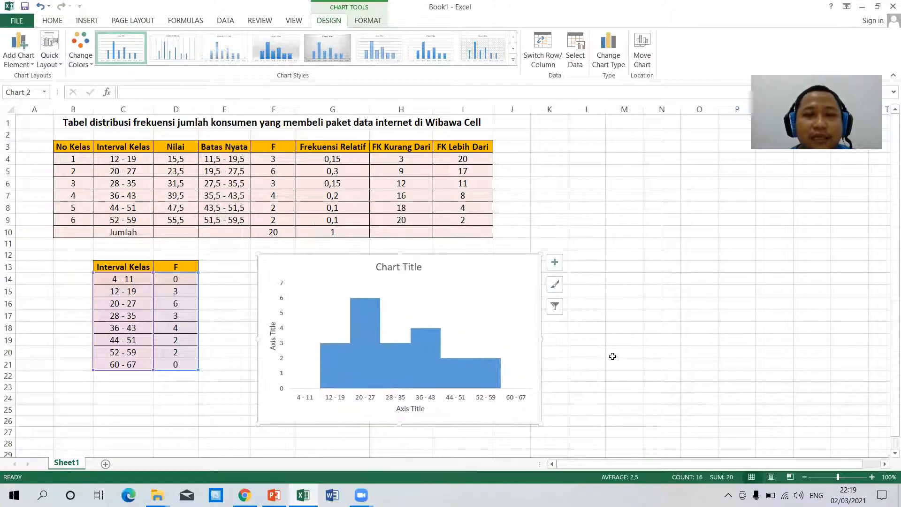
{"action": "left_click_drag", "start_coordinate": [542, 423], "coordinate": [558, 434]}
Step: Examine the chart's columns and horizontal axis against the zero-frequency classes in rows 14 and 21 of the smaller table
{"action": "scroll", "coordinate": [453, 261], "scroll_direction": "down", "scroll_amount": 1}
{"action": "left_click", "coordinate": [375, 330]}
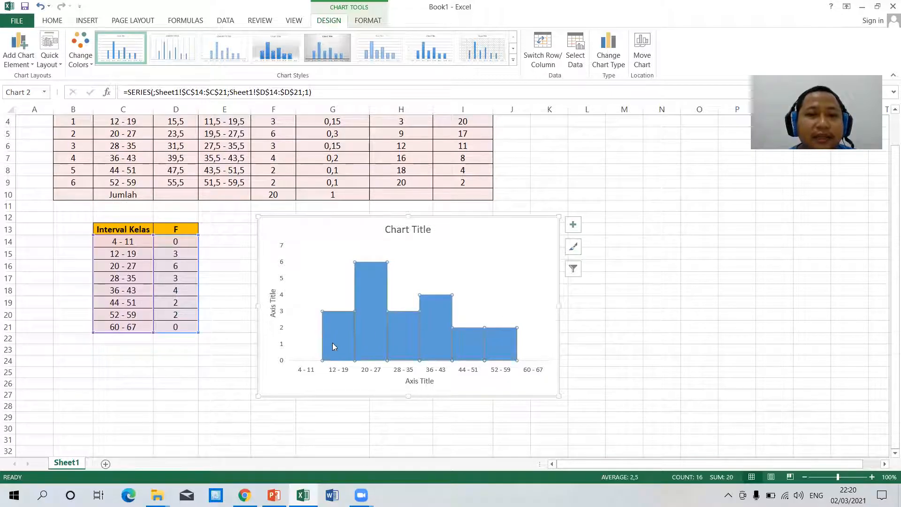
{"action": "scroll", "coordinate": [332, 336], "scroll_direction": "up", "scroll_amount": 1}
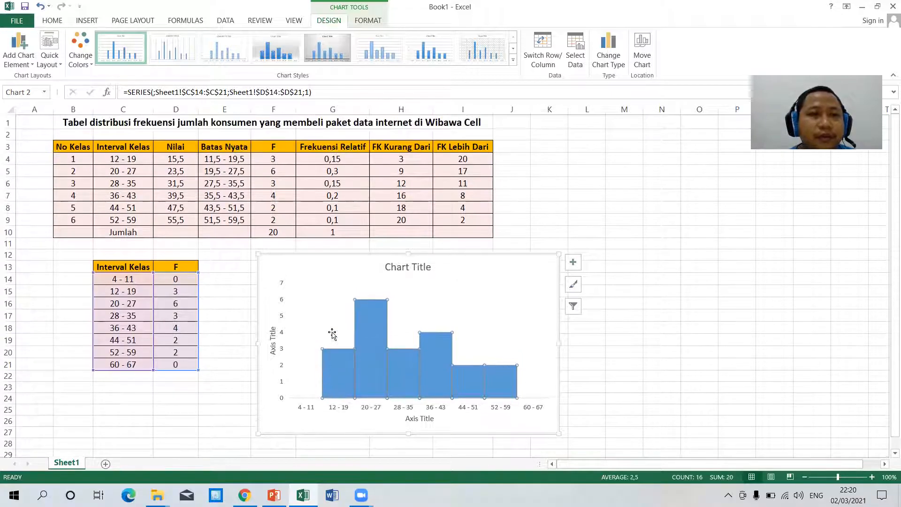
{"action": "scroll", "coordinate": [332, 335], "scroll_direction": "down", "scroll_amount": 1}
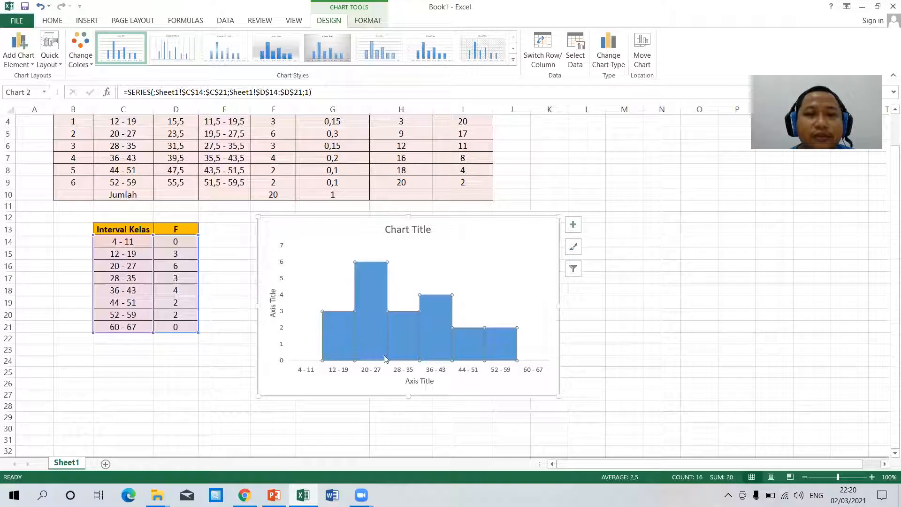
{"action": "mouse_move", "coordinate": [511, 356]}
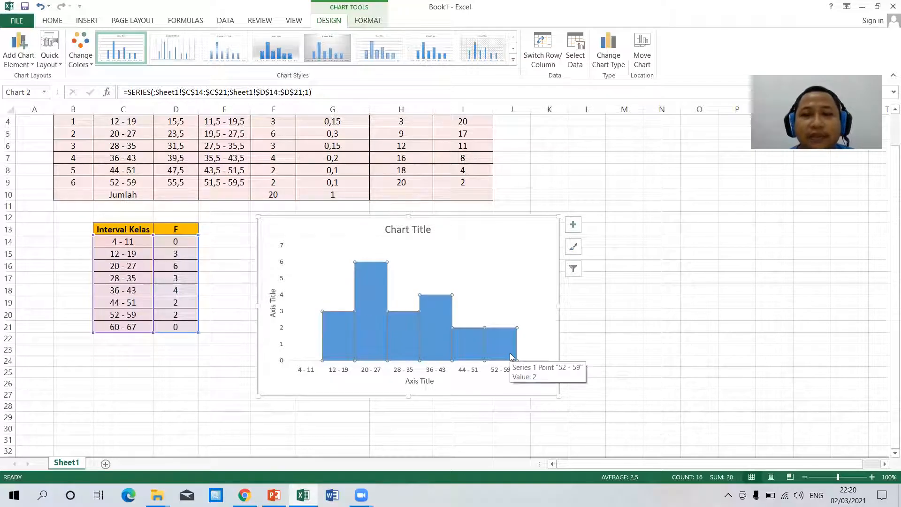
{"action": "left_click", "coordinate": [610, 348]}
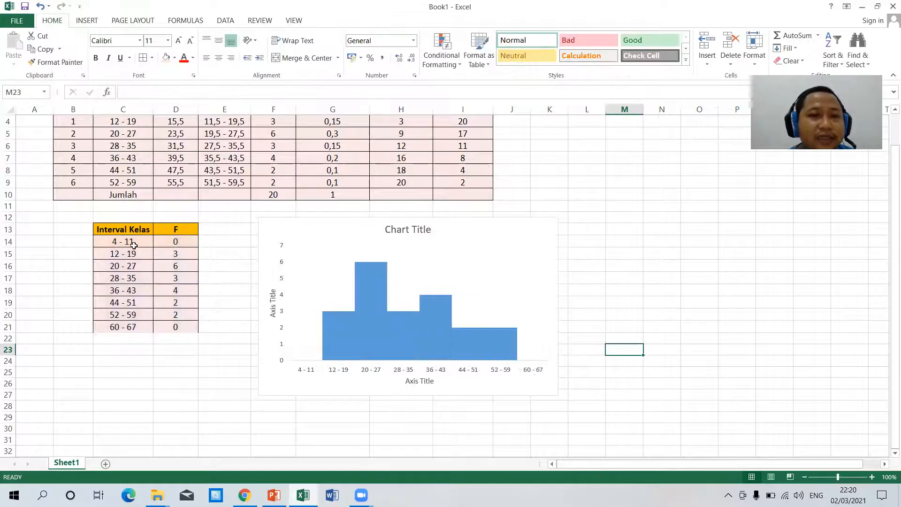
{"action": "left_click_drag", "start_coordinate": [127, 241], "coordinate": [183, 244]}
{"action": "left_click_drag", "start_coordinate": [130, 328], "coordinate": [173, 328]}
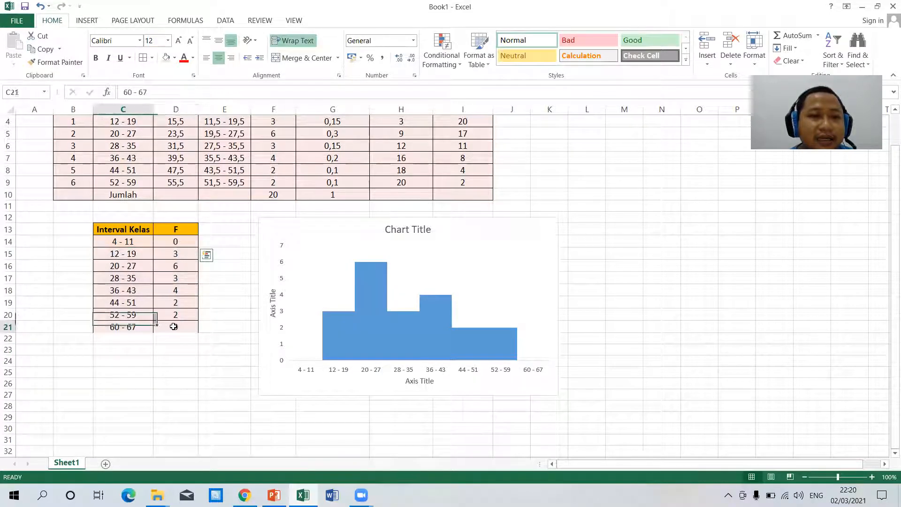
{"action": "left_click_drag", "start_coordinate": [122, 241], "coordinate": [178, 243]}
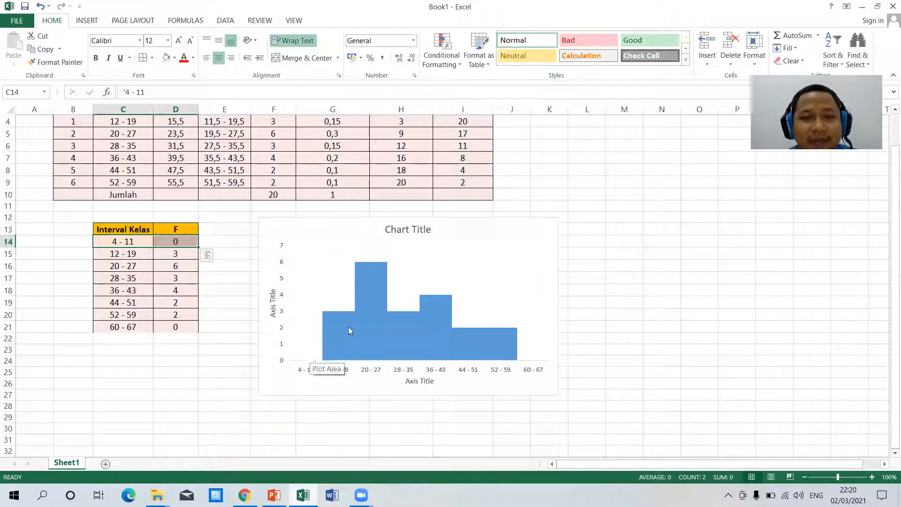
{"action": "left_click", "coordinate": [308, 372]}
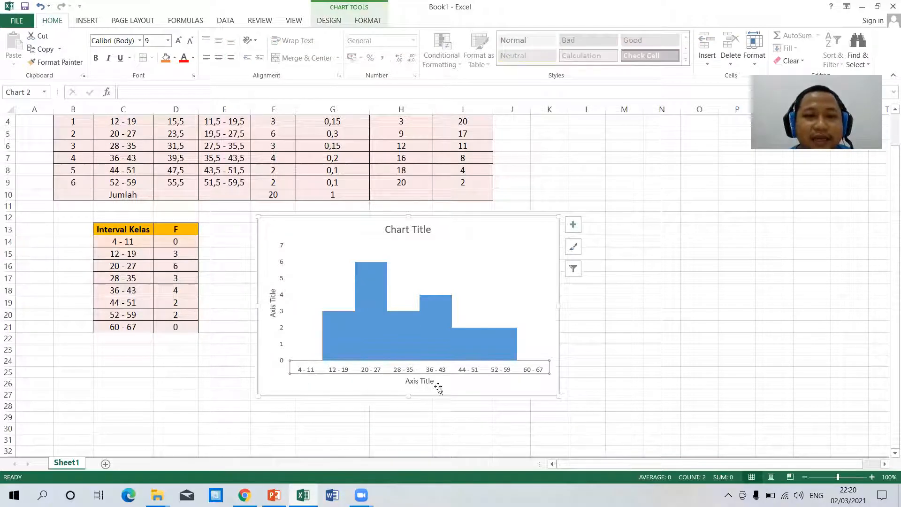
{"action": "left_click", "coordinate": [663, 396]}
Step: Clear the interval labels 4 - 11 in C14 and 60 - 67 in C21, keeping their zero frequencies
{"action": "left_click", "coordinate": [127, 247]}
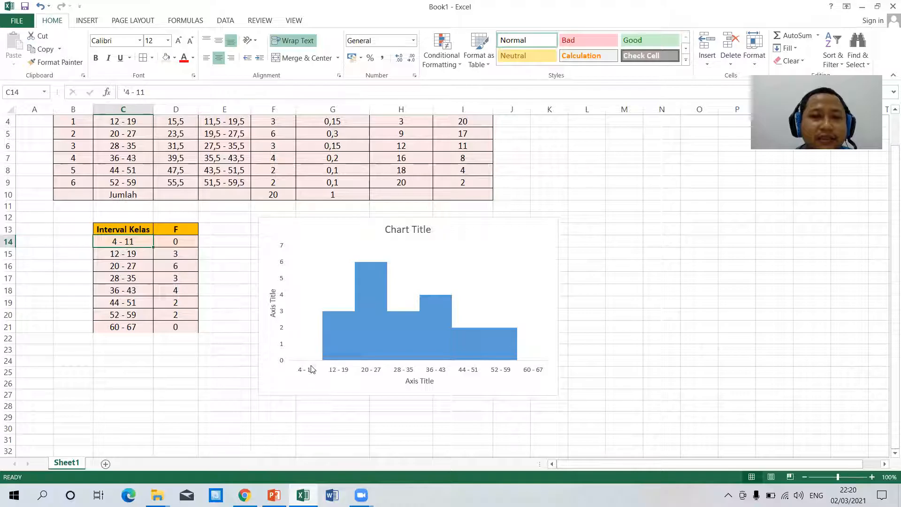
{"action": "key", "text": "Delete"}
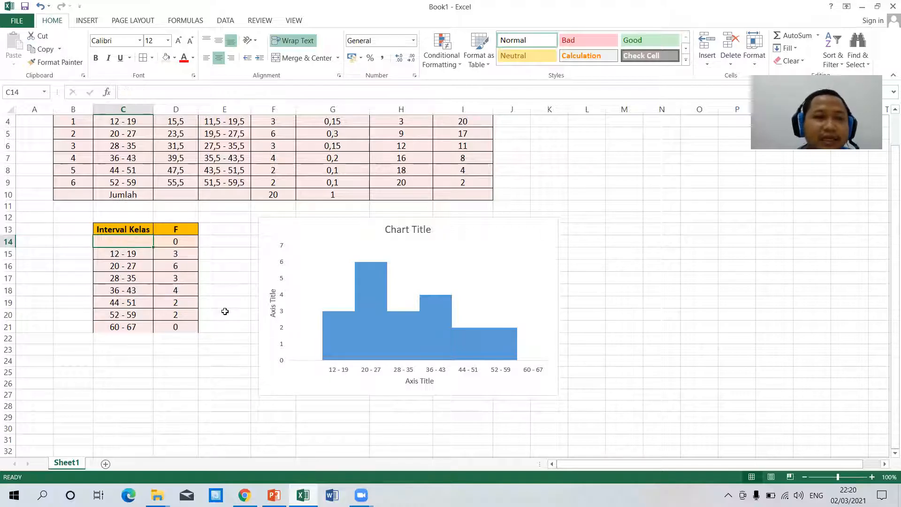
{"action": "left_click", "coordinate": [132, 329]}
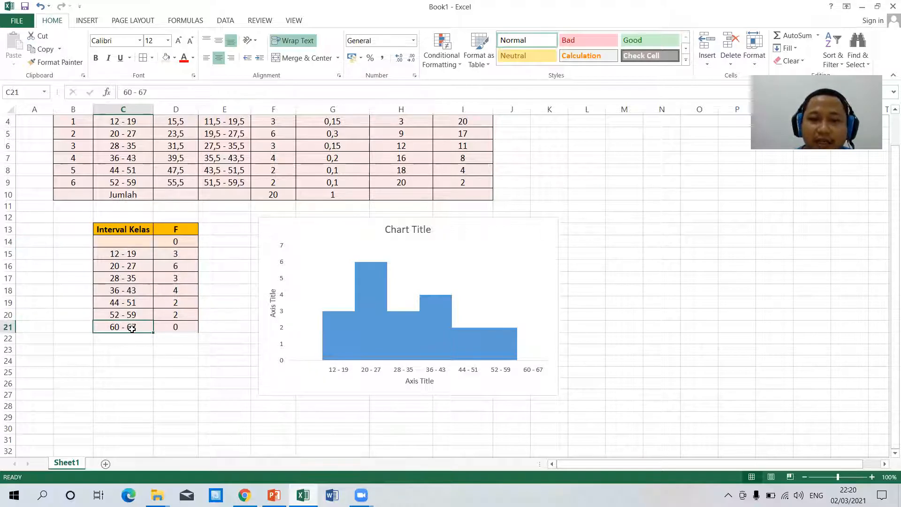
{"action": "key", "text": "Delete"}
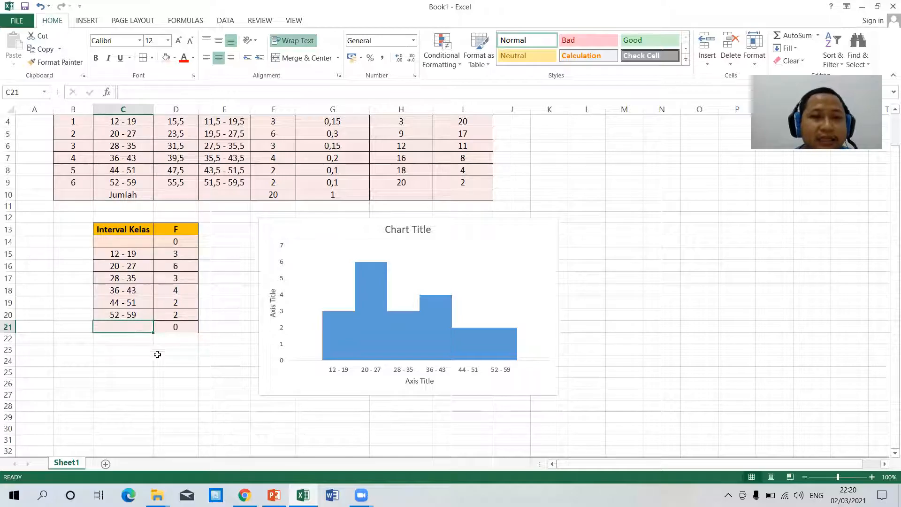
{"action": "left_click", "coordinate": [197, 372]}
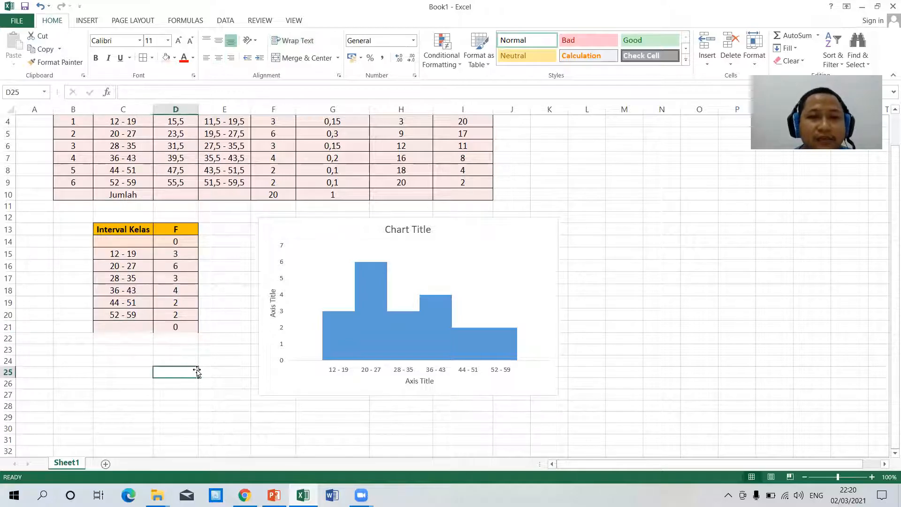
Step: Clear the zero frequencies from D21 and D14 at both ends of the smaller table
{"action": "left_click", "coordinate": [178, 326]}
{"action": "key", "text": "Delete"}
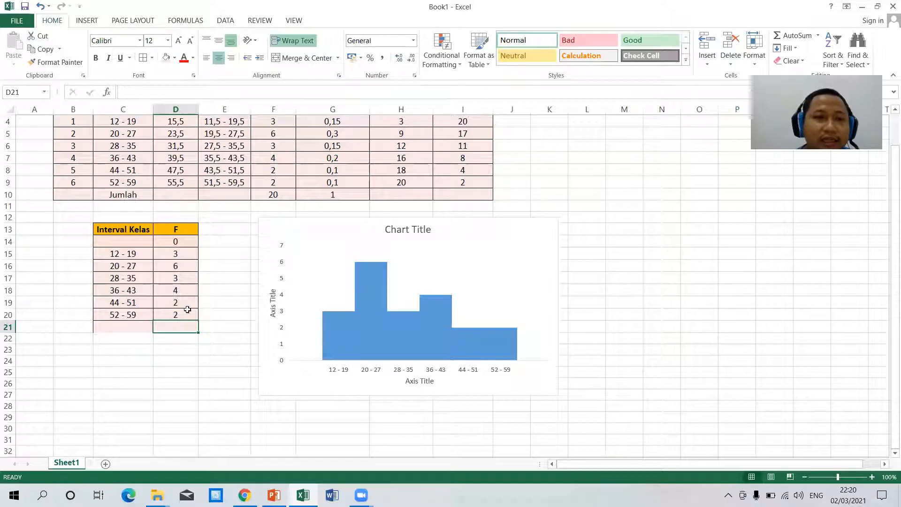
{"action": "left_click", "coordinate": [181, 243]}
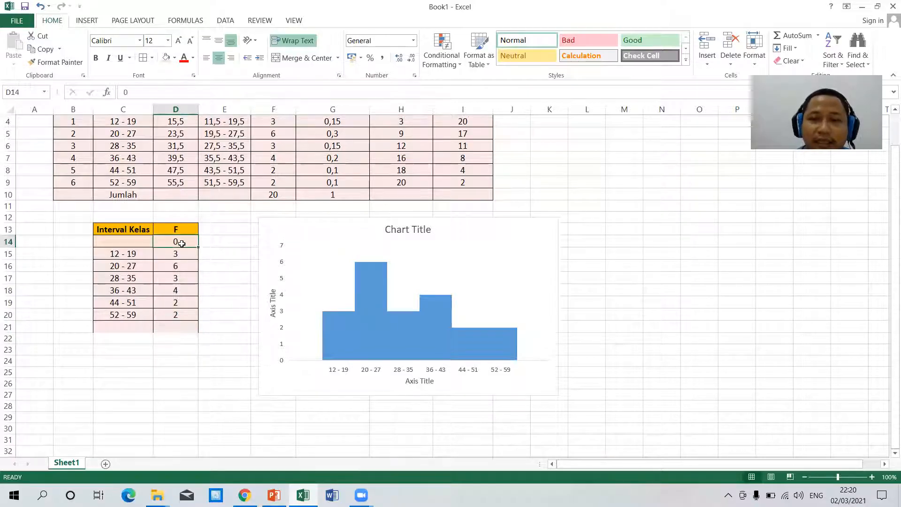
{"action": "left_click", "coordinate": [451, 444]}
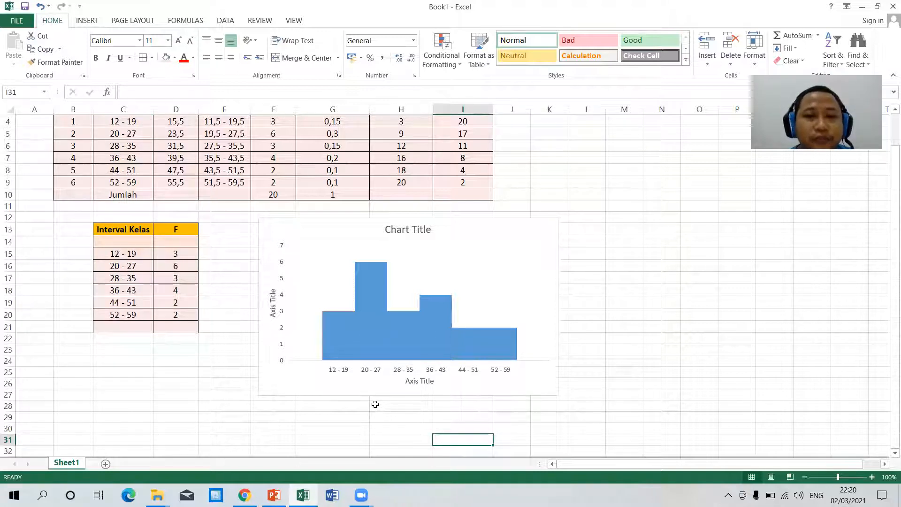
Step: Copy the phrase "jumlah konsumen yang membeli paket data internet di Wibawa Cell" from the table title in B1
{"action": "left_click", "coordinate": [414, 232]}
{"action": "left_click", "coordinate": [413, 231]}
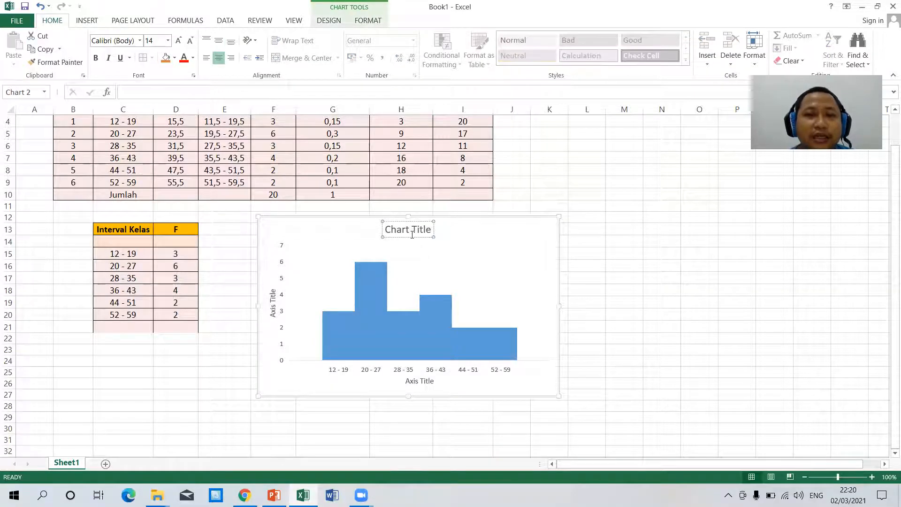
{"action": "scroll", "coordinate": [412, 236], "scroll_direction": "up", "scroll_amount": 1}
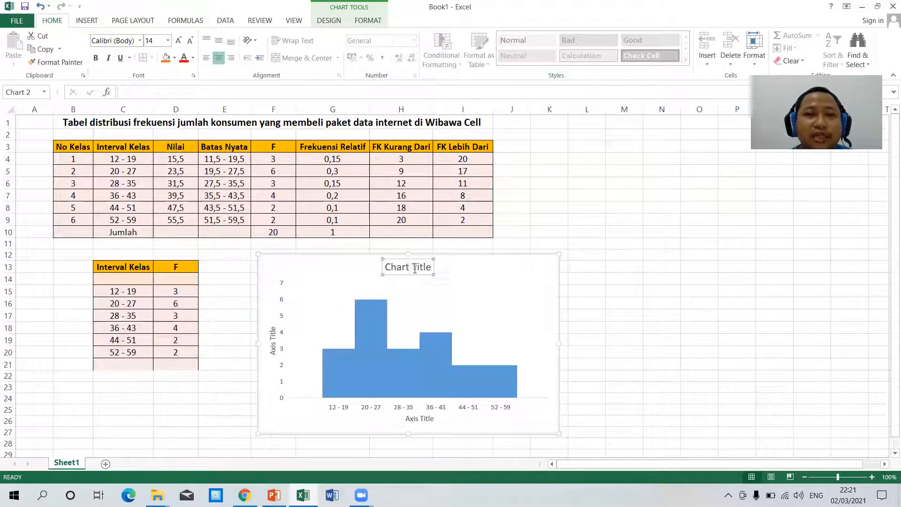
{"action": "left_click", "coordinate": [71, 125]}
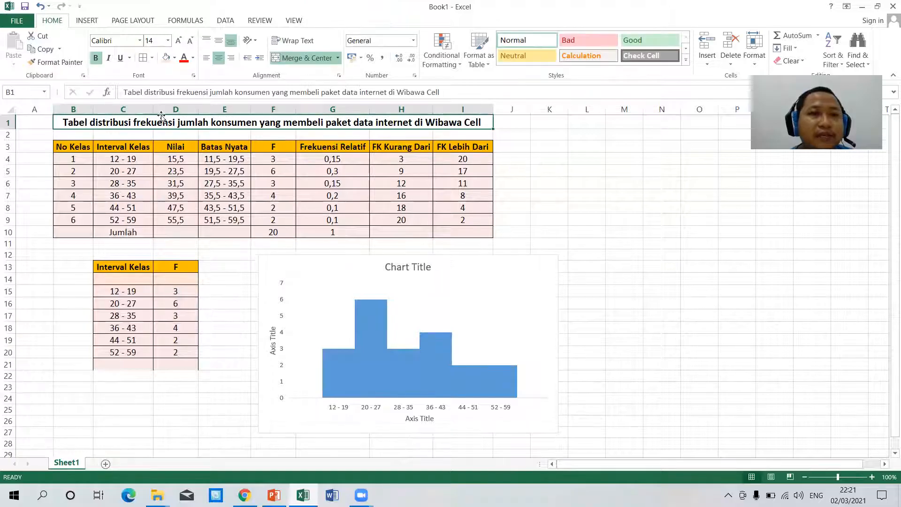
{"action": "left_click_drag", "start_coordinate": [177, 92], "coordinate": [343, 93]}
{"action": "left_click", "coordinate": [272, 93]}
{"action": "left_click_drag", "start_coordinate": [211, 92], "coordinate": [435, 96]}
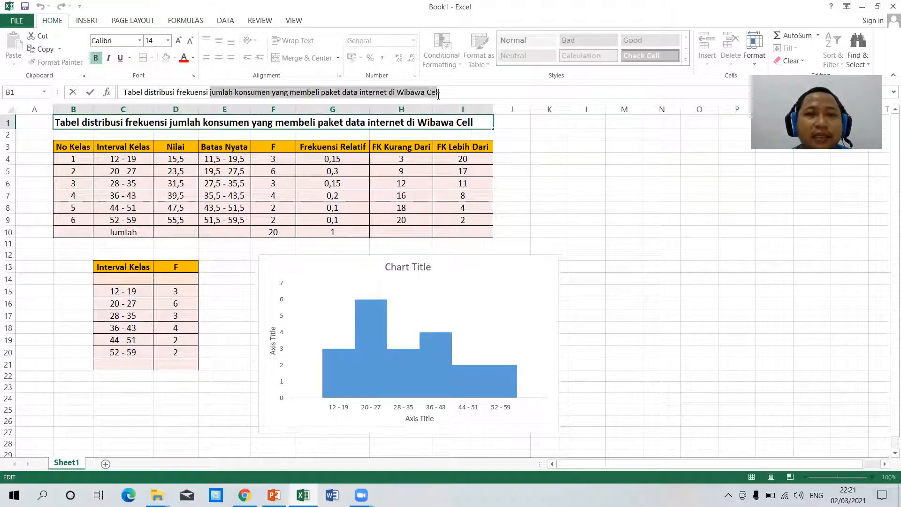
{"action": "right_click", "coordinate": [433, 93]}
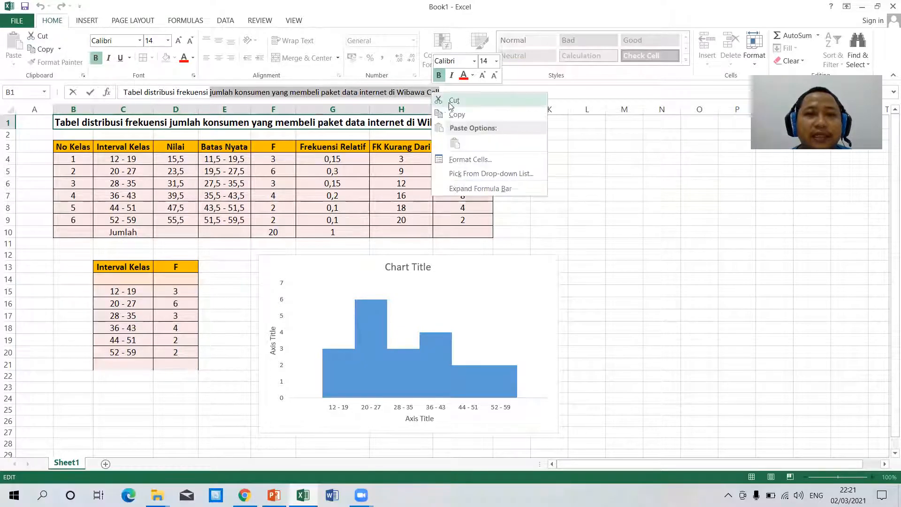
{"action": "left_click", "coordinate": [459, 114]}
Step: Replace the chart title with "histogram" followed by the copied phrase
{"action": "left_click", "coordinate": [409, 265]}
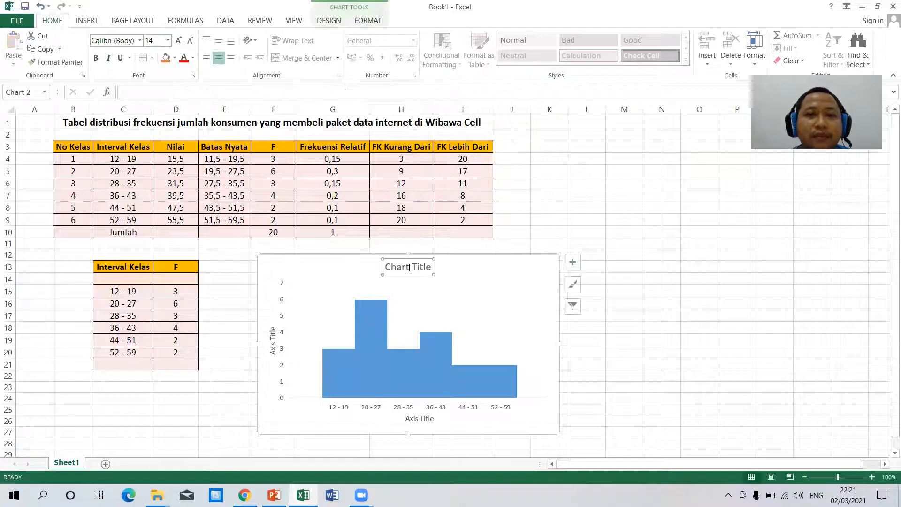
{"action": "type", "text": "h"}
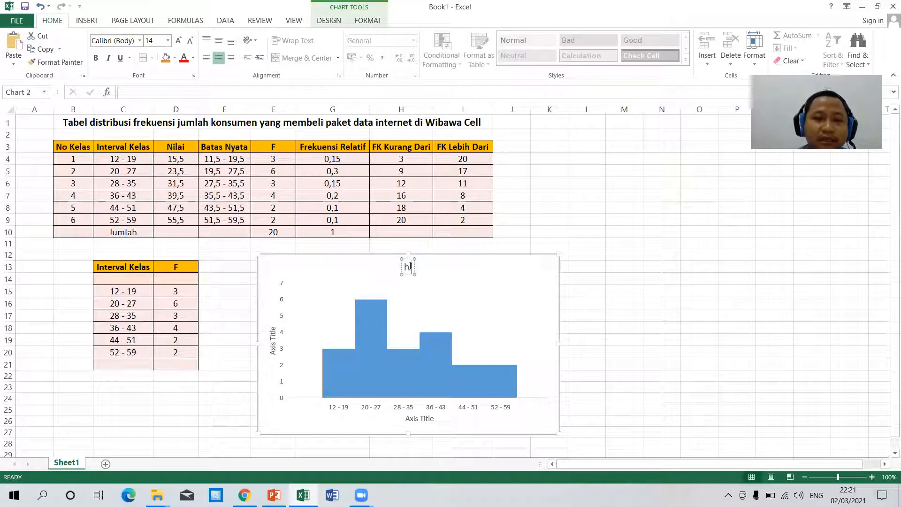
{"action": "type", "text": "istogram"}
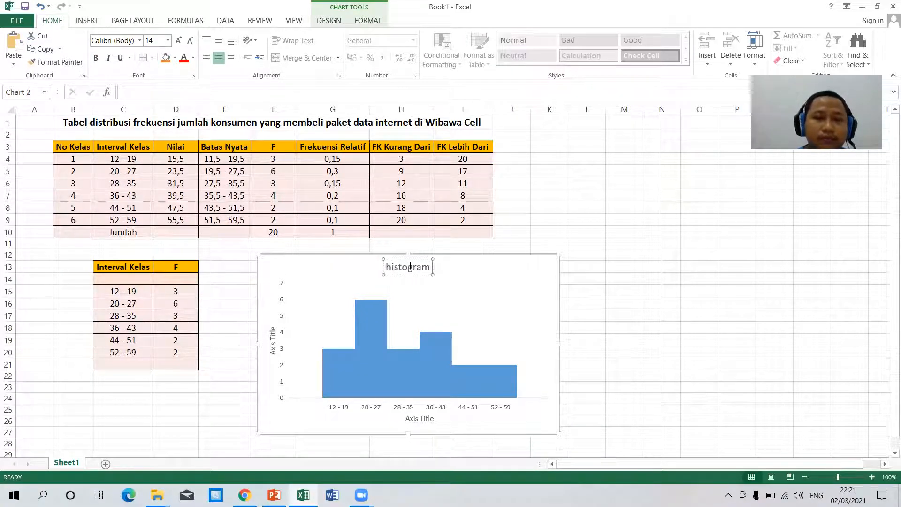
{"action": "key", "text": "ctrl+v"}
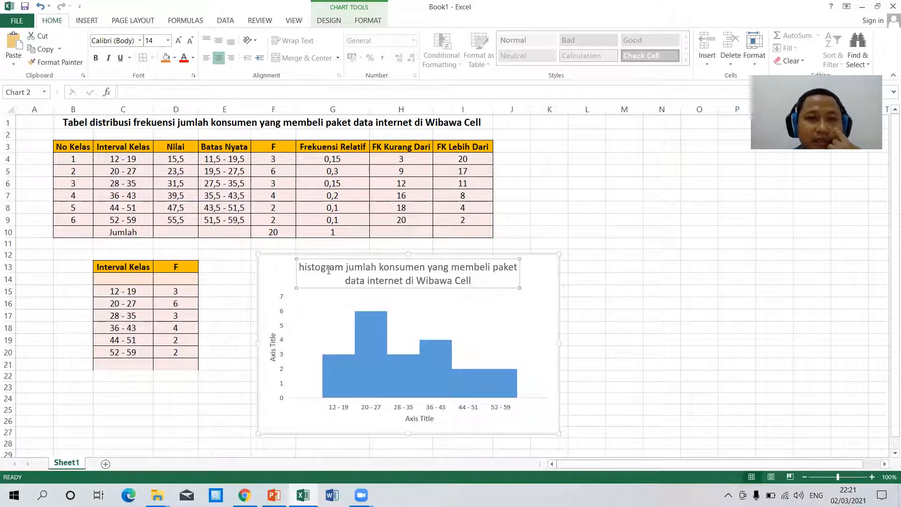
Step: Capitalise the chart title's words except "yang" and "di": "Histogram Jumlah Konsumen yang Membeli Paket Data Internet di Wibawa Cell"
{"action": "left_click", "coordinate": [303, 266]}
{"action": "key", "text": "BackSpace"}
{"action": "type", "text": "H"}
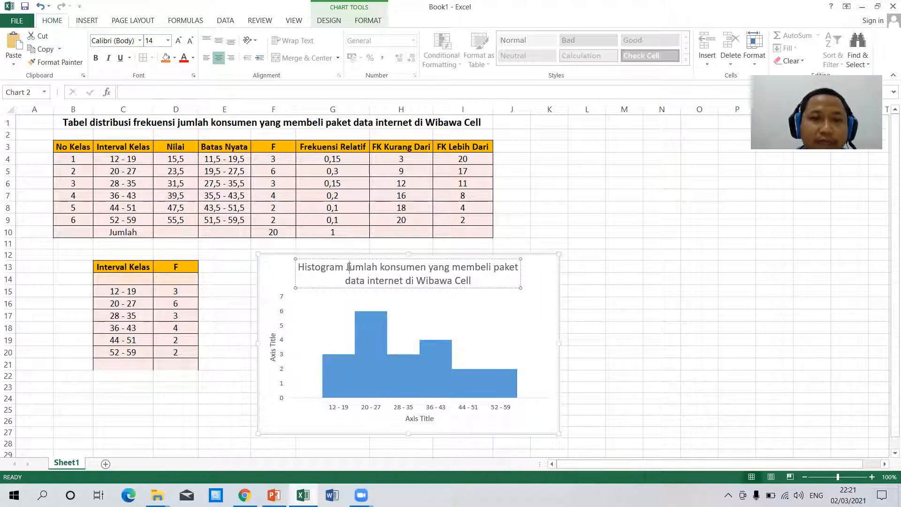
{"action": "left_click", "coordinate": [385, 265]}
{"action": "key", "text": "BackSpace"}
{"action": "type", "text": "K"}
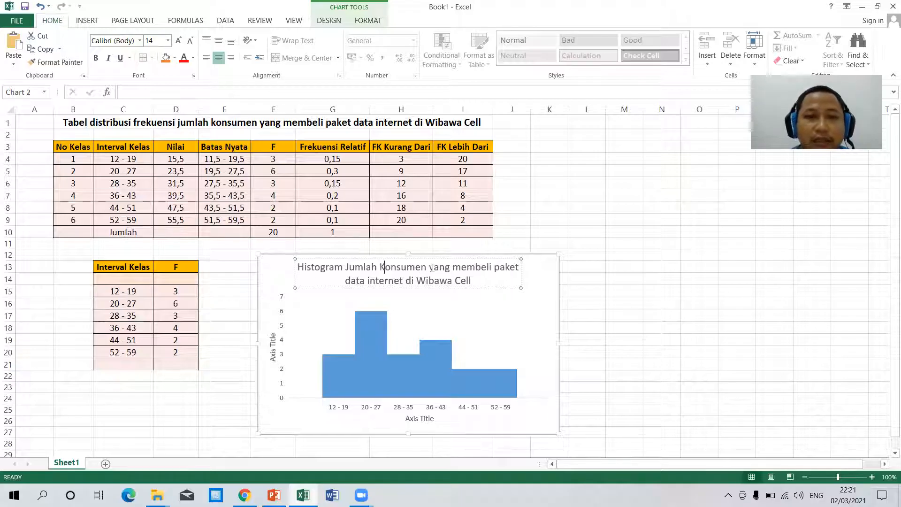
{"action": "left_click", "coordinate": [461, 268]}
{"action": "key", "text": "BackSpace"}
{"action": "type", "text": "M"}
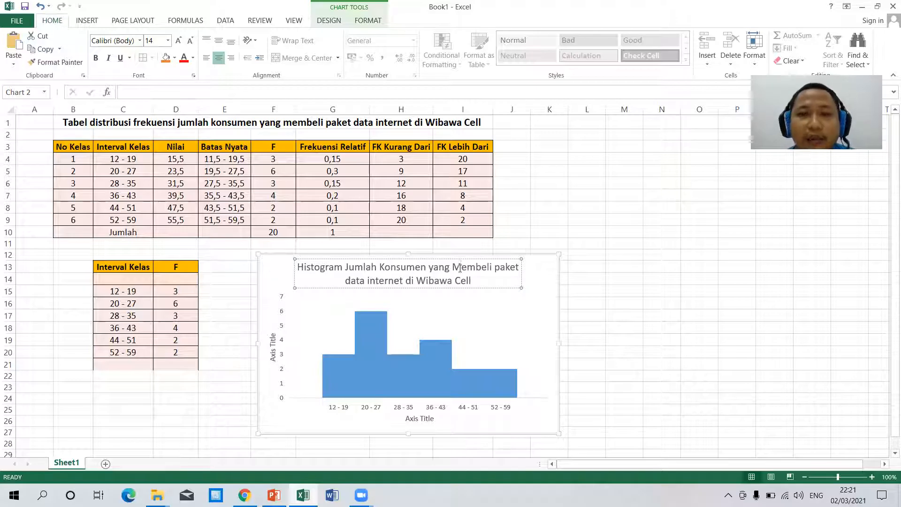
{"action": "left_click", "coordinate": [501, 269]}
{"action": "key", "text": "BackSpace"}
{"action": "type", "text": "P"}
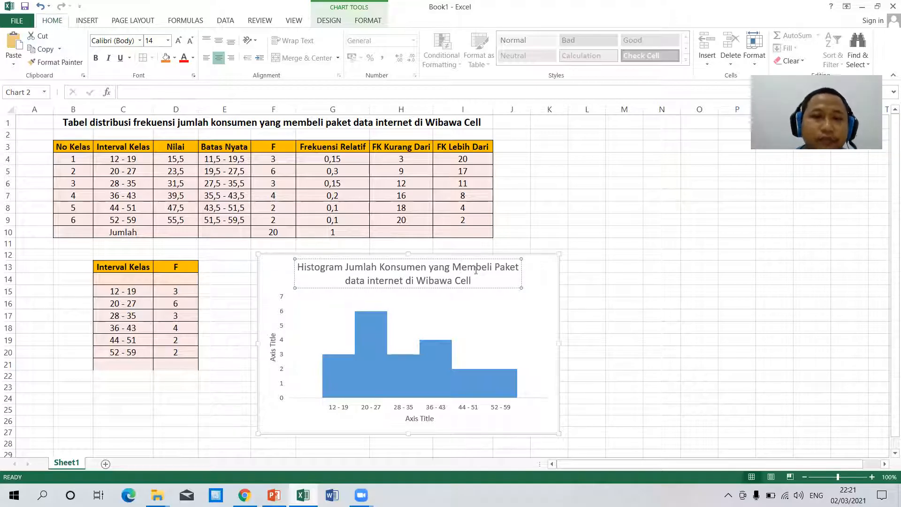
{"action": "left_click", "coordinate": [352, 282]}
{"action": "key", "text": "BackSpace"}
{"action": "type", "text": "D"}
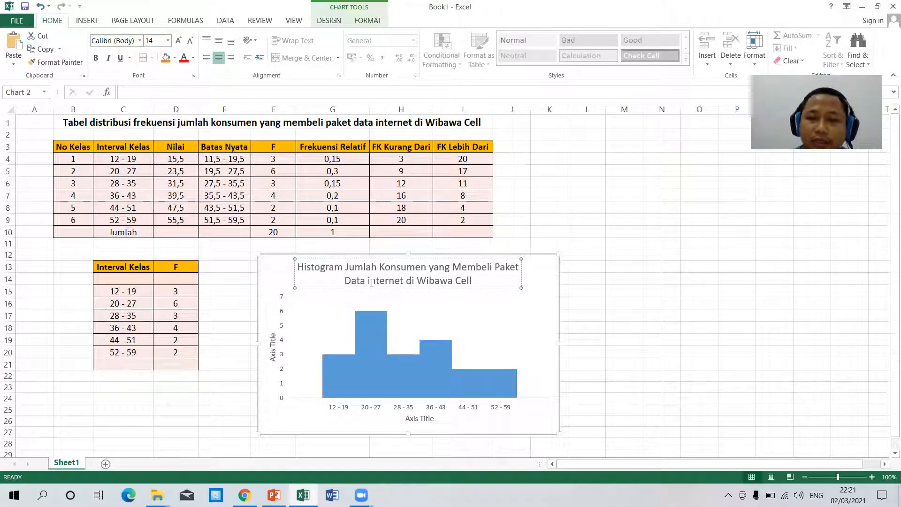
{"action": "left_click", "coordinate": [372, 282]}
{"action": "key", "text": "BackSpace"}
{"action": "type", "text": "I"}
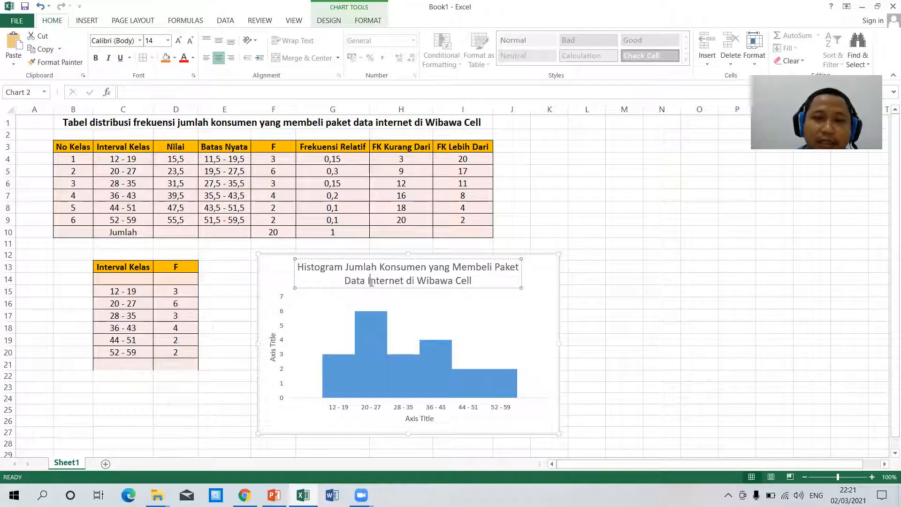
Step: Format the whole chart title as black, 12 pt, bold text
{"action": "left_click_drag", "start_coordinate": [479, 279], "coordinate": [295, 266]}
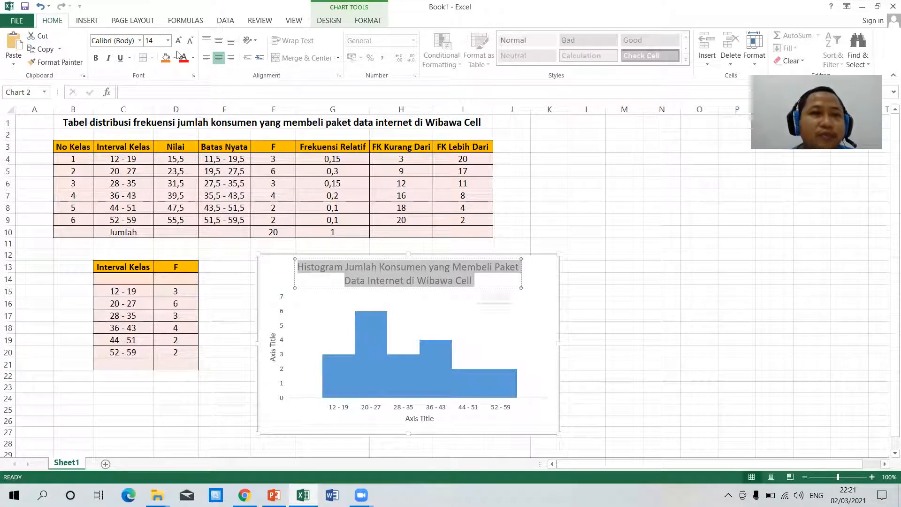
{"action": "left_click", "coordinate": [192, 58]}
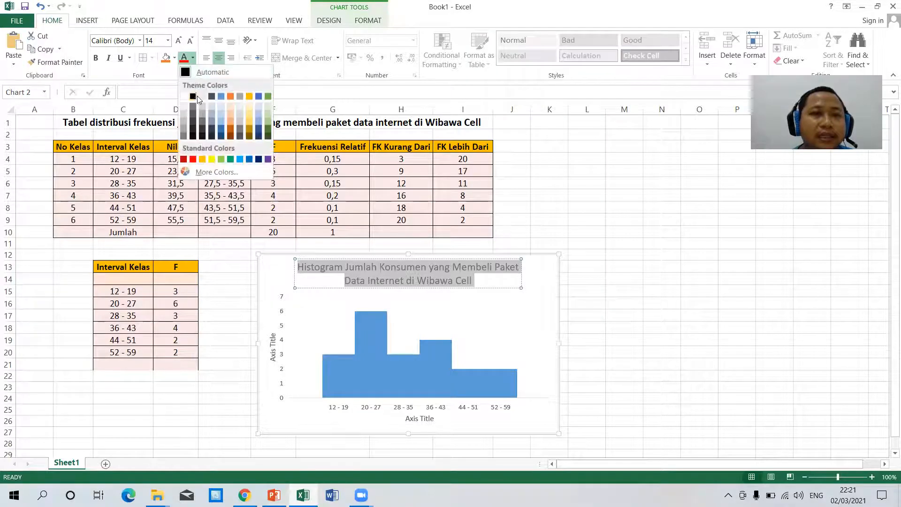
{"action": "left_click", "coordinate": [193, 100]}
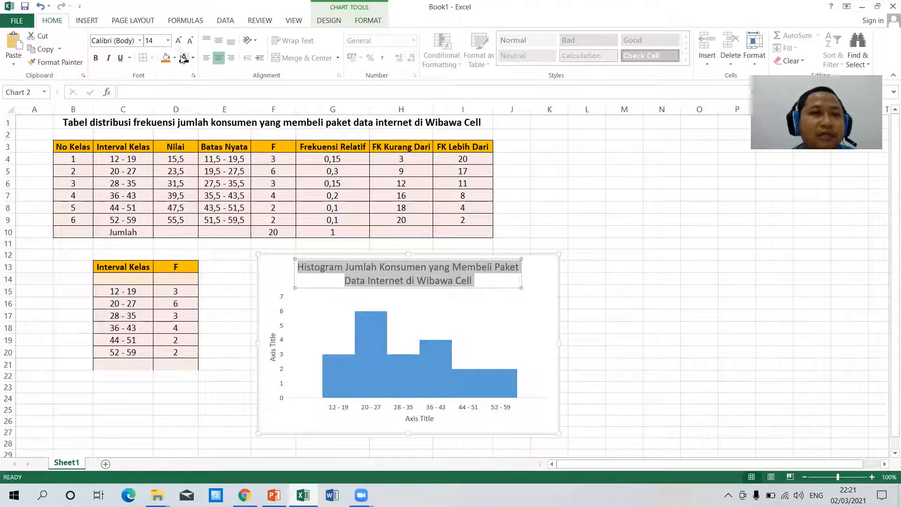
{"action": "left_click", "coordinate": [167, 41]}
{"action": "left_click", "coordinate": [149, 109]}
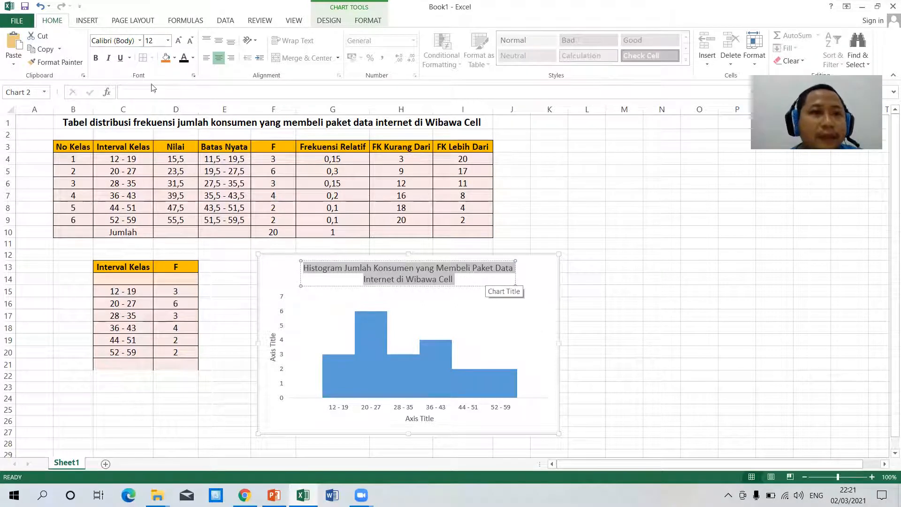
{"action": "left_click", "coordinate": [101, 58]}
{"action": "left_click", "coordinate": [623, 338]}
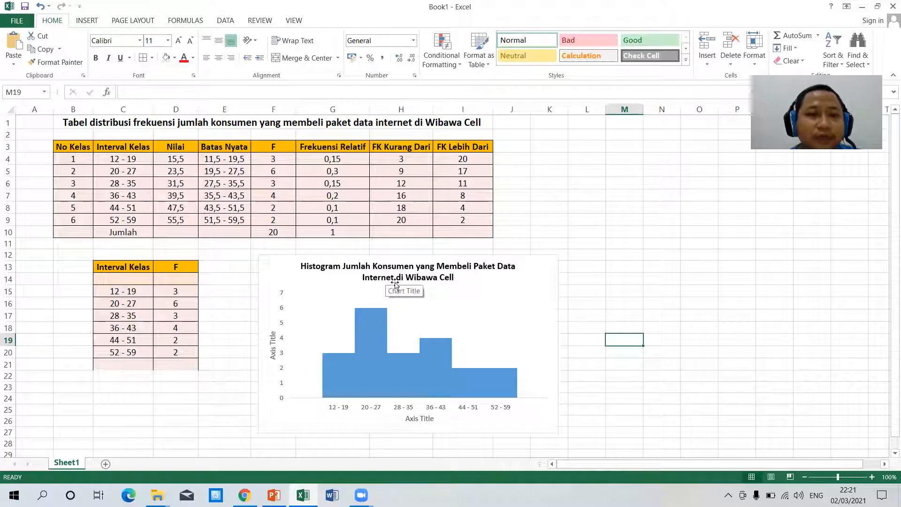
Step: Replace the chart's vertical axis title with "Frekuensi"
{"action": "left_click", "coordinate": [272, 348]}
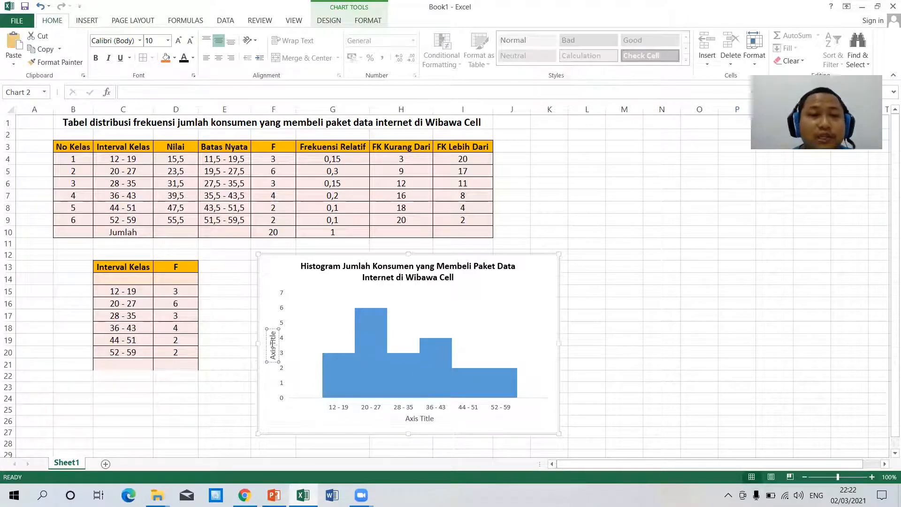
{"action": "triple_click", "coordinate": [273, 343]}
{"action": "type", "text": "frekuens"}
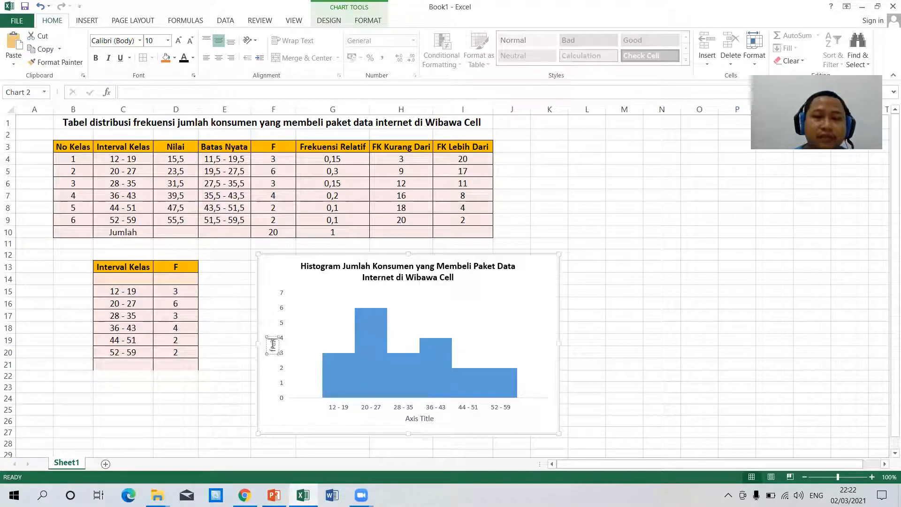
{"action": "type", "text": "i"}
{"action": "key", "text": "BackSpace"}
{"action": "key", "text": "BackSpace"}
{"action": "key", "text": "BackSpace"}
{"action": "key", "text": "BackSpace"}
{"action": "key", "text": "BackSpace"}
{"action": "key", "text": "BackSpace"}
{"action": "key", "text": "BackSpace"}
{"action": "key", "text": "BackSpace"}
{"action": "key", "text": "BackSpace"}
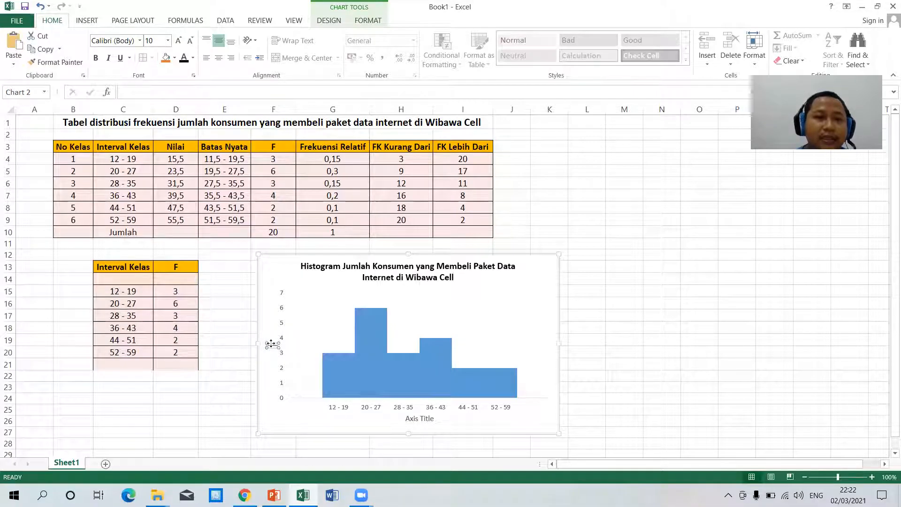
{"action": "type", "text": "frekuens"}
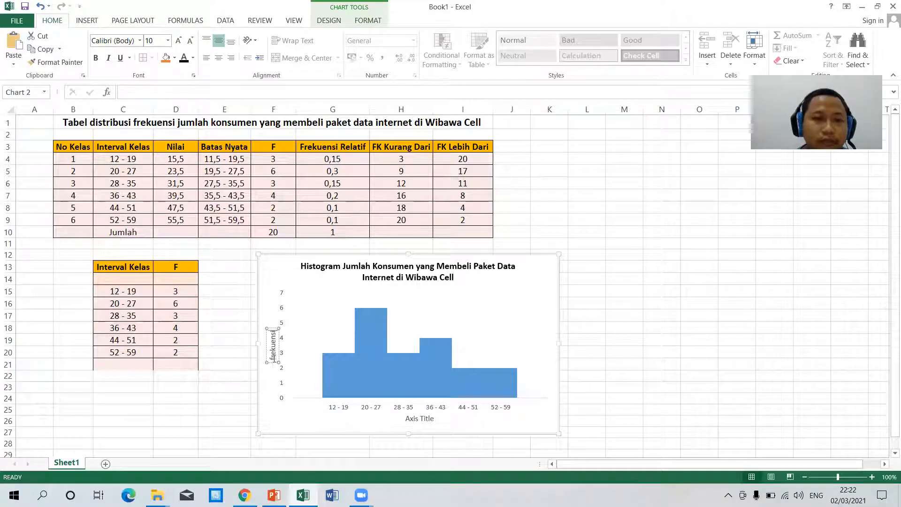
{"action": "key", "text": "BackSpace"}
{"action": "type", "text": "F"}
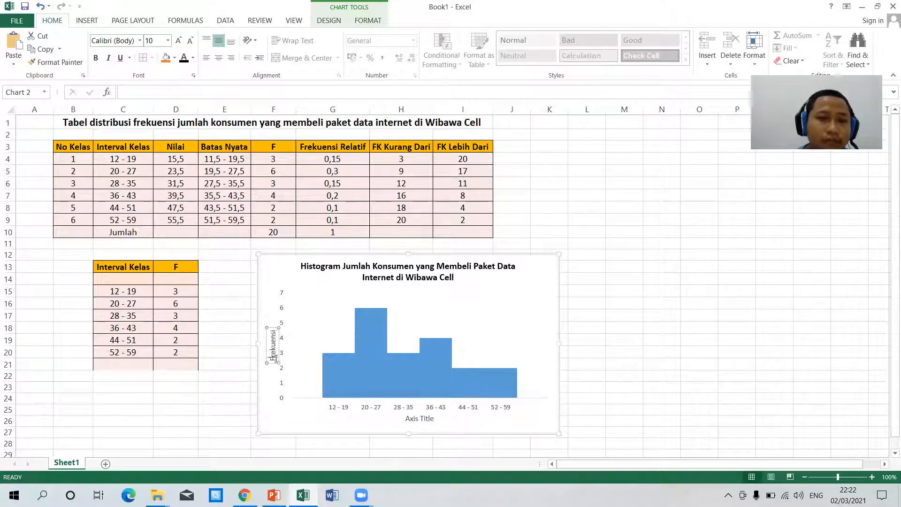
{"action": "left_click", "coordinate": [698, 376]}
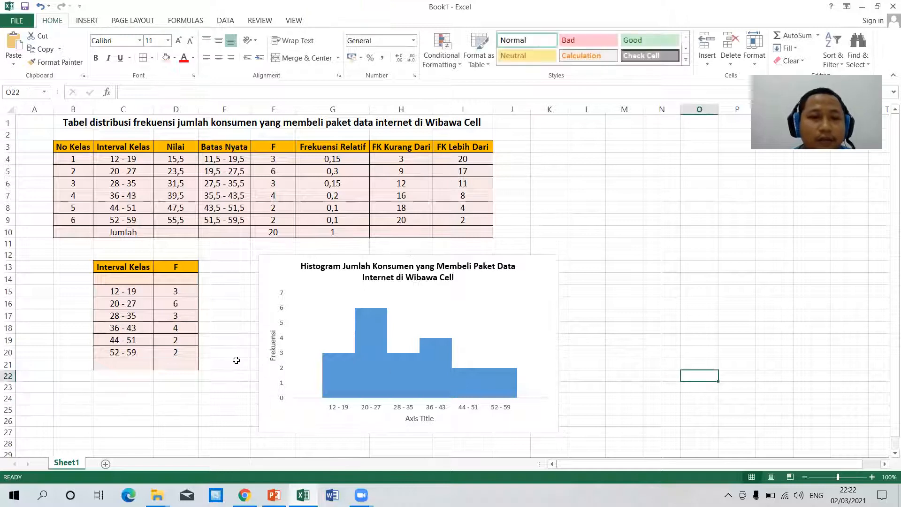
Step: Apply the black font colour to the Frekuensi title, the vertical axis numbers and the horizontal axis interval labels
{"action": "left_click", "coordinate": [274, 361]}
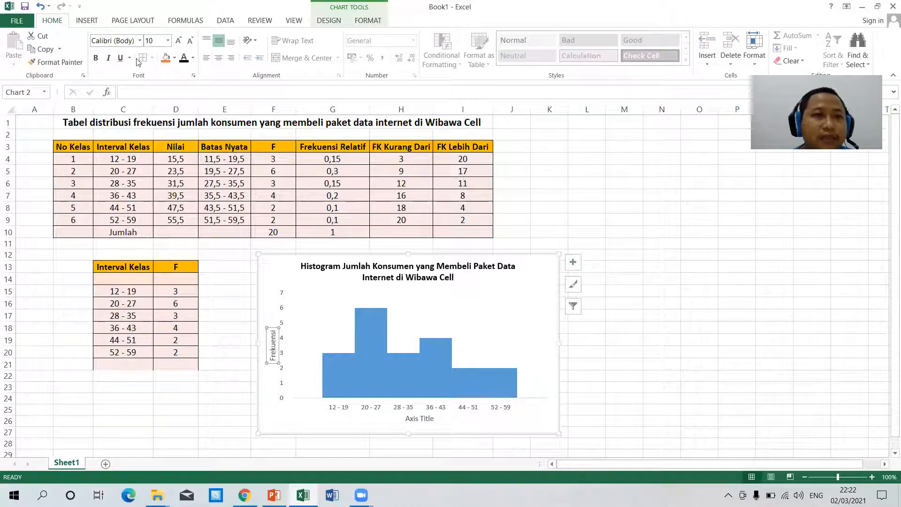
{"action": "left_click", "coordinate": [184, 62]}
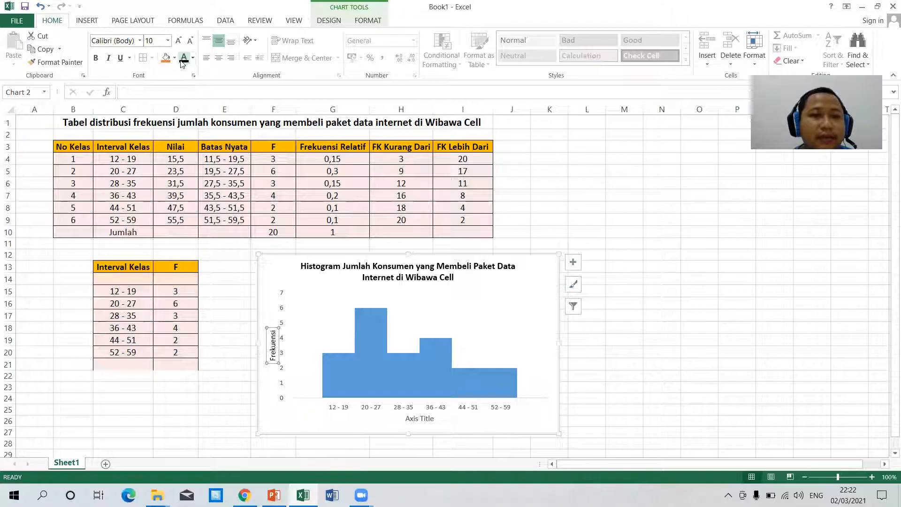
{"action": "left_click", "coordinate": [282, 293]}
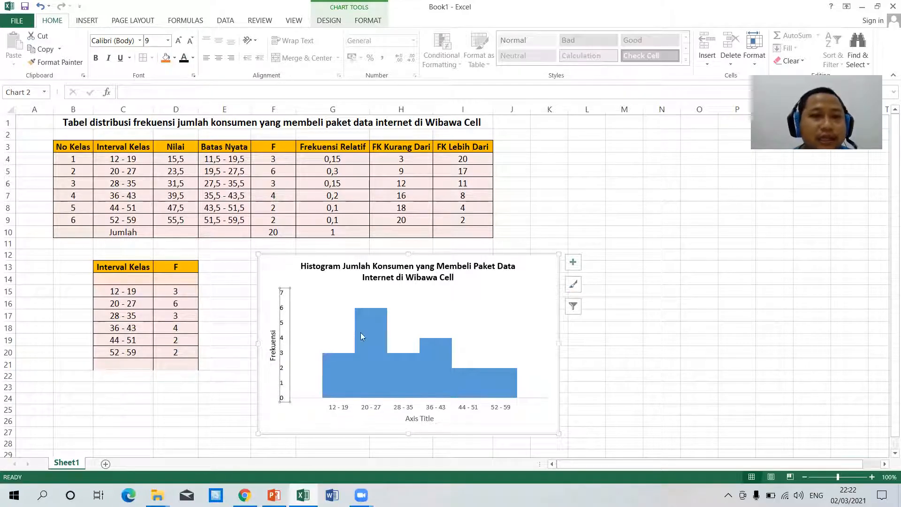
{"action": "left_click", "coordinate": [627, 389]}
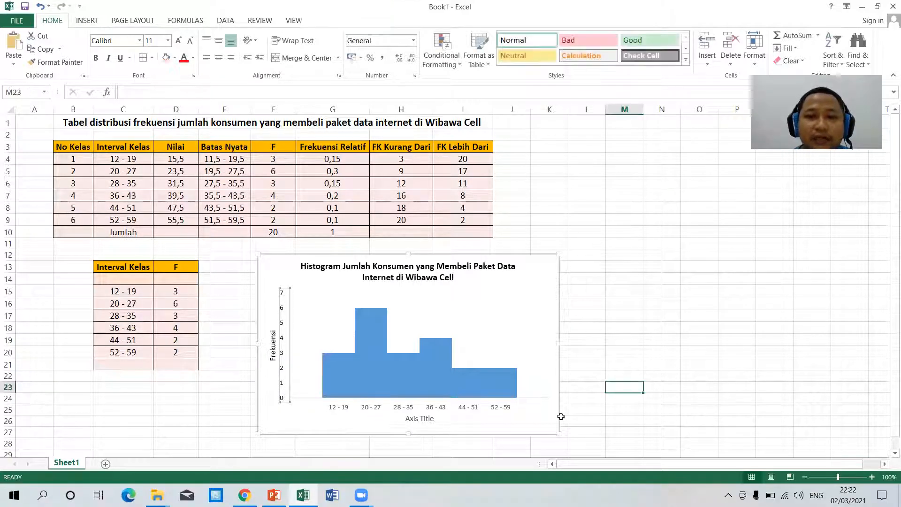
{"action": "left_click", "coordinate": [338, 408]}
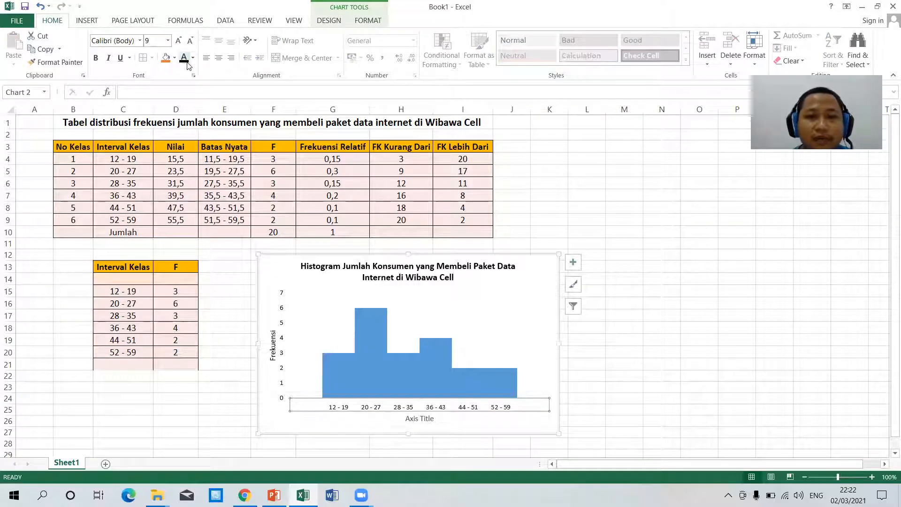
Step: Replace the chart's horizontal axis title with "Interval Kelas" and apply the black font colour to it
{"action": "left_click", "coordinate": [422, 419]}
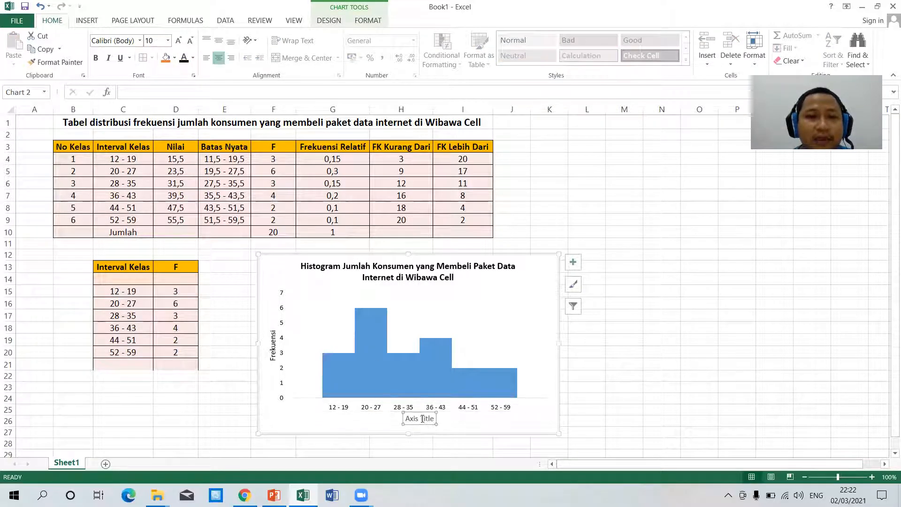
{"action": "left_click_drag", "start_coordinate": [408, 419], "coordinate": [429, 419]}
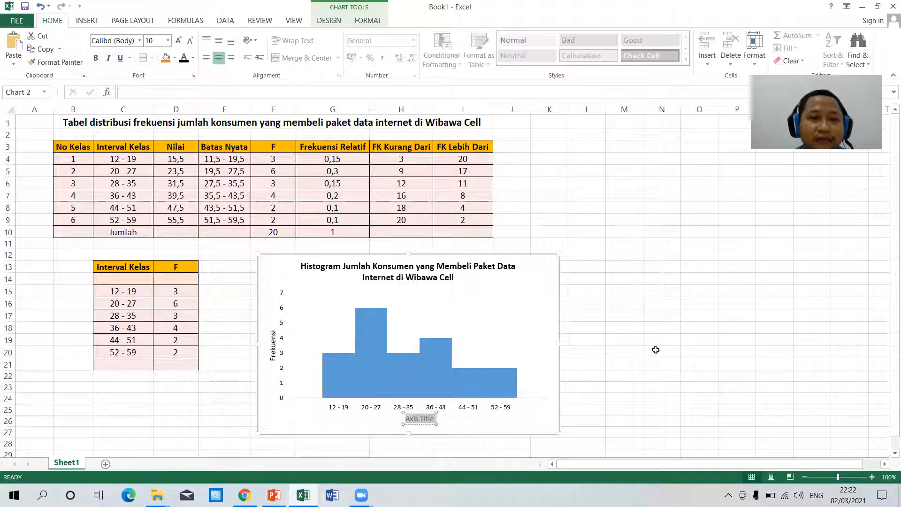
{"action": "type", "text": "Interval"}
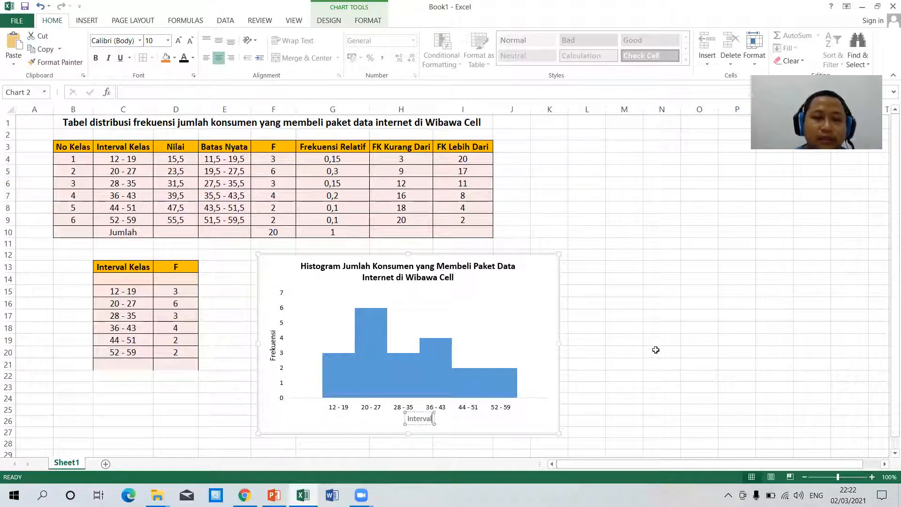
{"action": "type", "text": " kelas"}
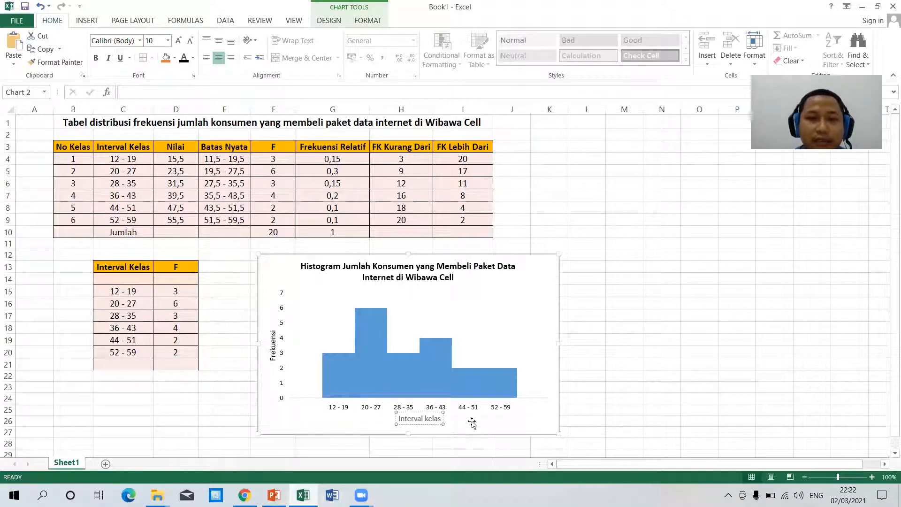
{"action": "left_click", "coordinate": [429, 419]}
{"action": "key", "text": "BackSpace"}
{"action": "type", "text": "K"}
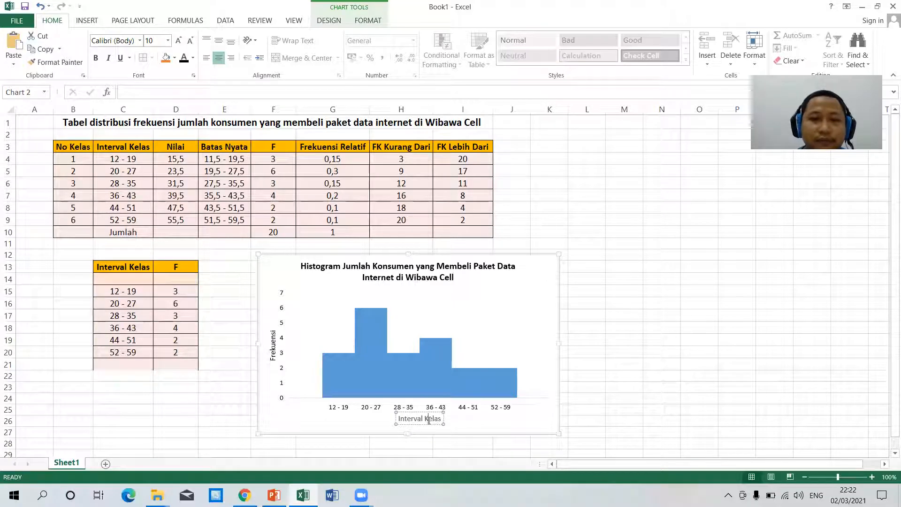
{"action": "triple_click", "coordinate": [432, 421]}
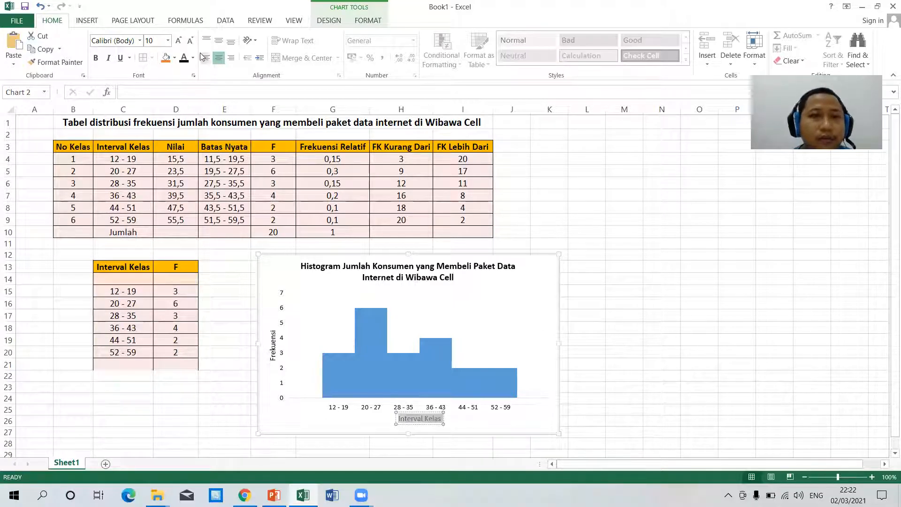
{"action": "left_click", "coordinate": [586, 374]}
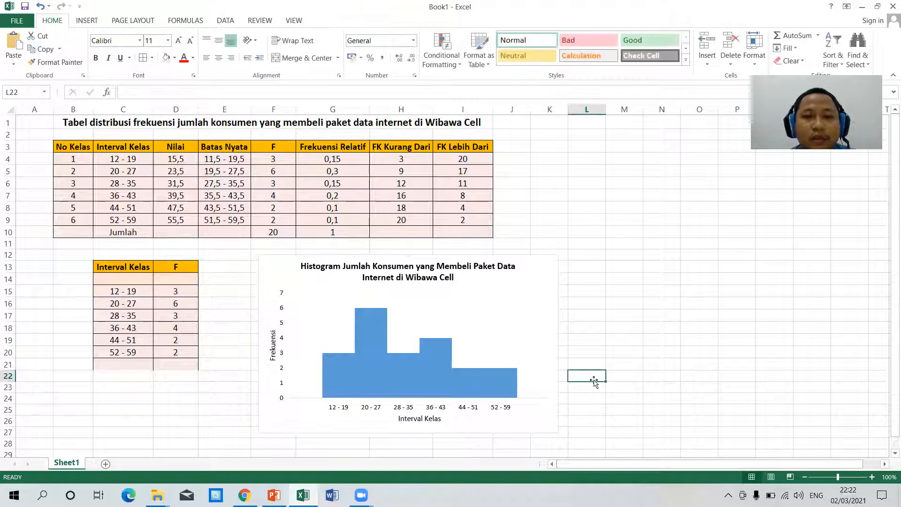
Step: Give the histogram's bars a black outline so that adjacent bars are separated
{"action": "left_click", "coordinate": [327, 370]}
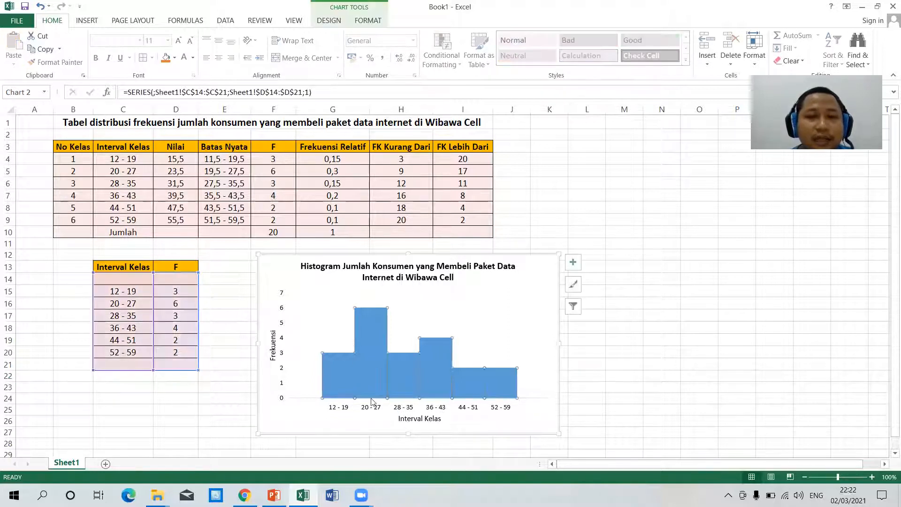
{"action": "mouse_move", "coordinate": [348, 371]}
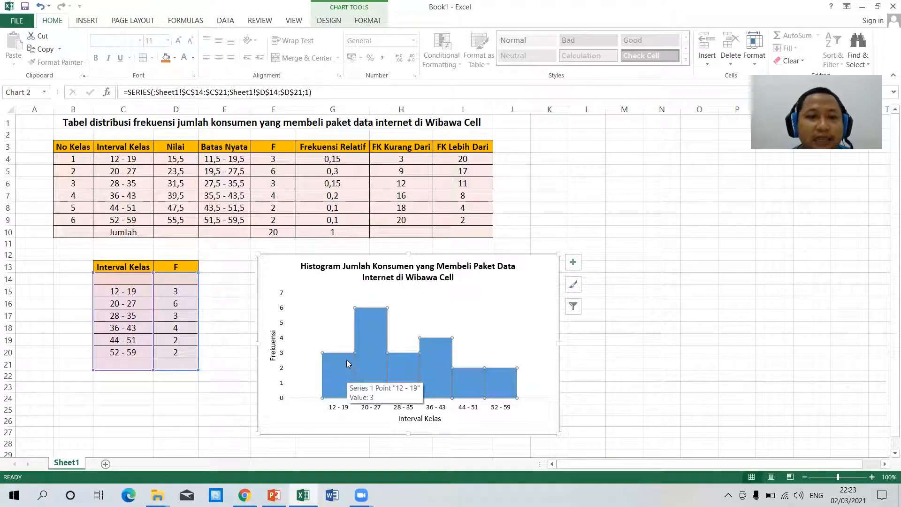
{"action": "left_click", "coordinate": [646, 388]}
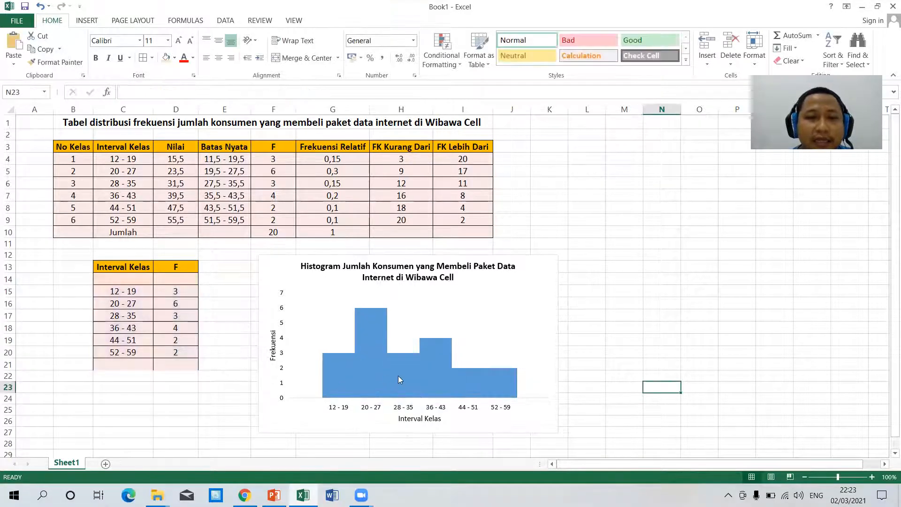
{"action": "left_click", "coordinate": [398, 376]}
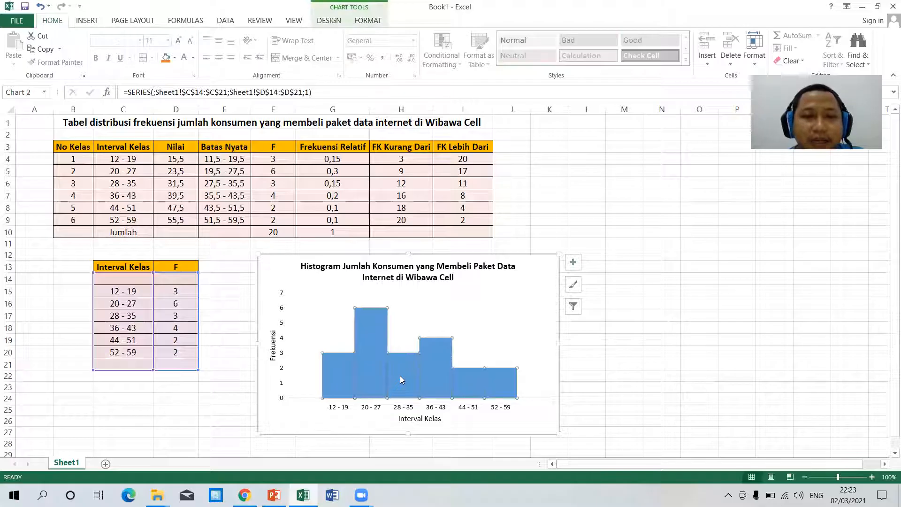
{"action": "right_click", "coordinate": [400, 375]}
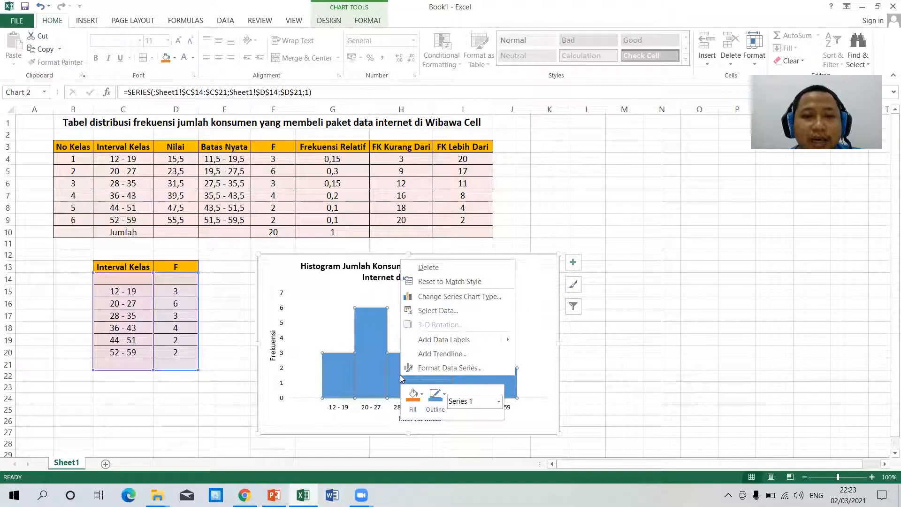
{"action": "left_click", "coordinate": [440, 398]}
{"action": "left_click", "coordinate": [439, 261]}
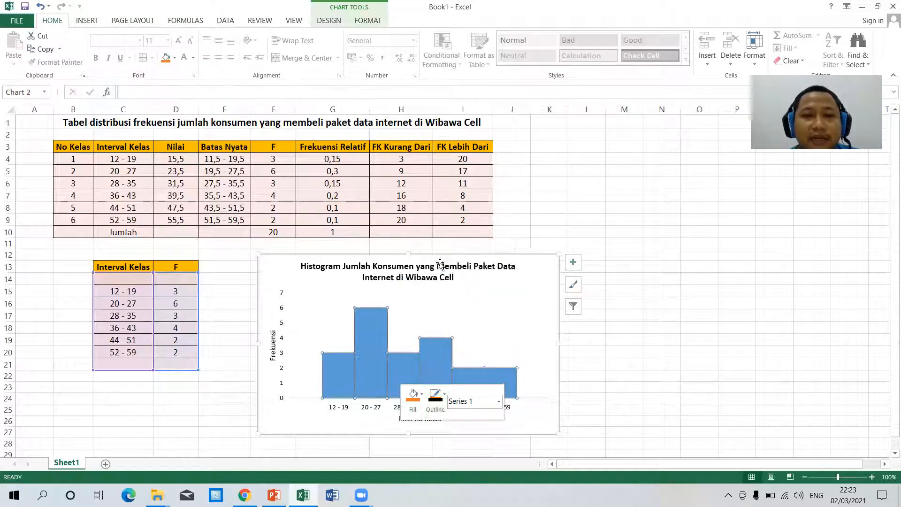
{"action": "left_click", "coordinate": [624, 353]}
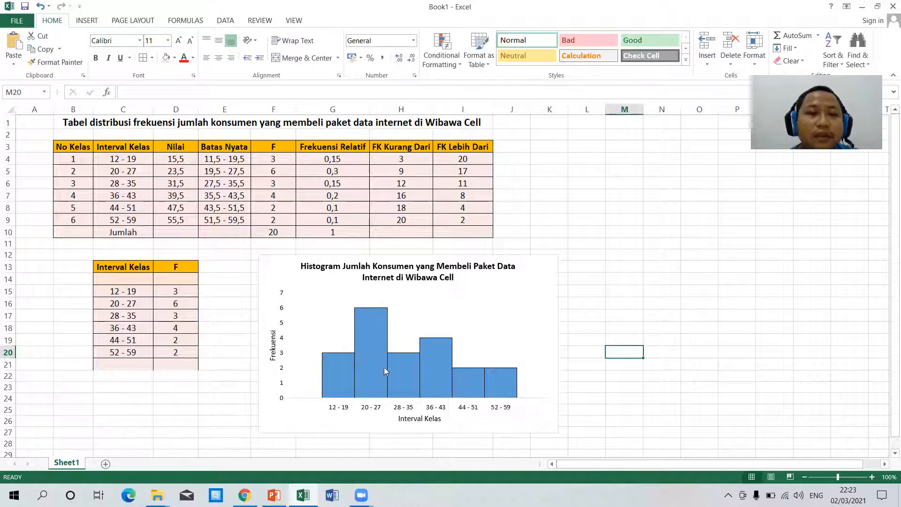
Step: Add data labels to the histogram's bars and make the labels bold
{"action": "mouse_move", "coordinate": [337, 358]}
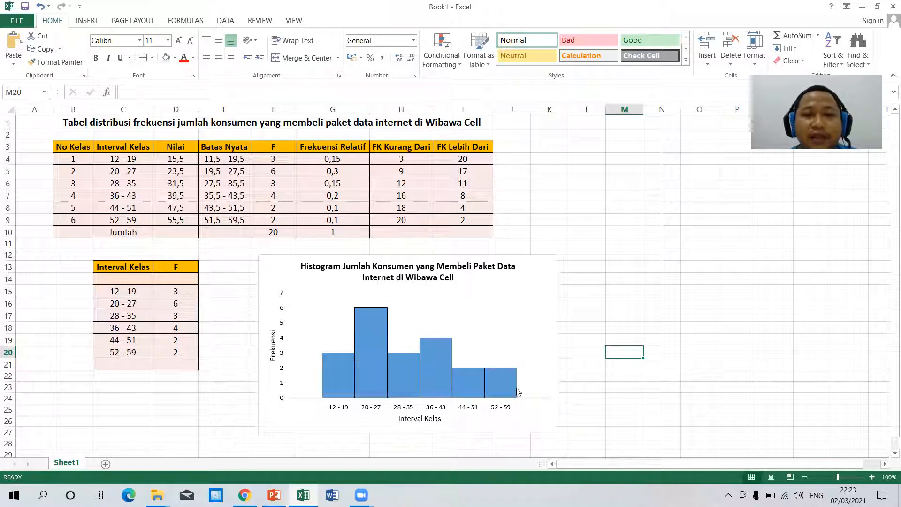
{"action": "right_click", "coordinate": [341, 366]}
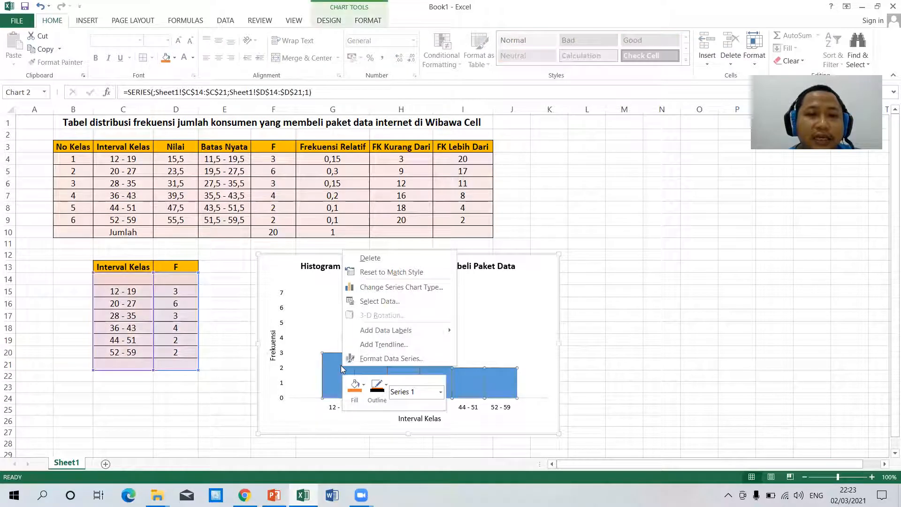
{"action": "mouse_move", "coordinate": [398, 334]}
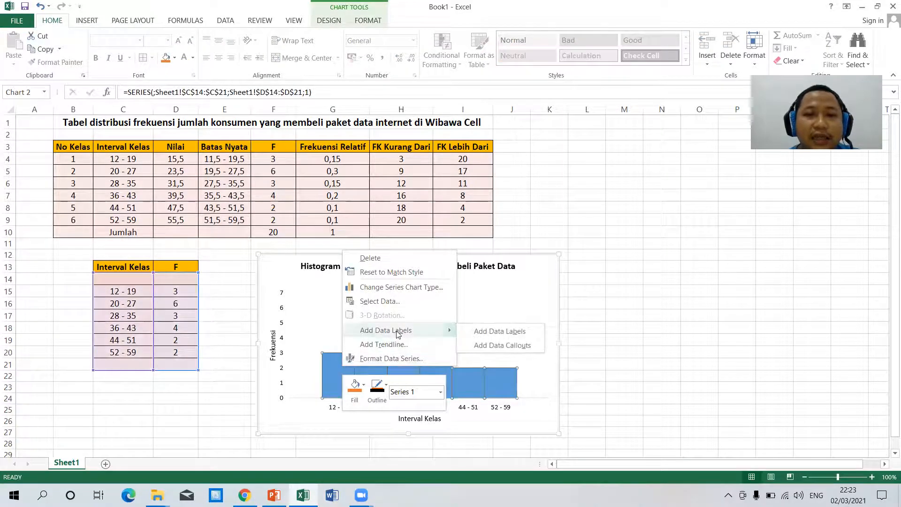
{"action": "left_click", "coordinate": [509, 331]}
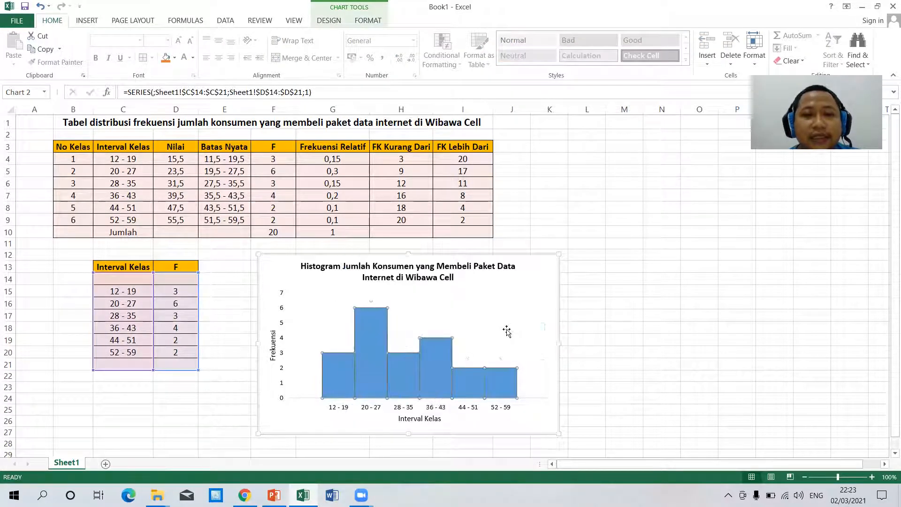
{"action": "left_click", "coordinate": [501, 362]}
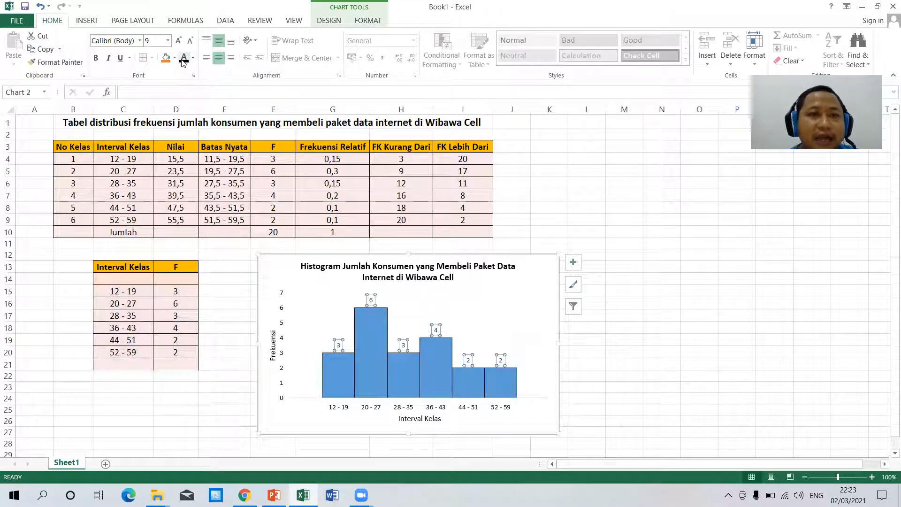
{"action": "left_click", "coordinate": [96, 57]}
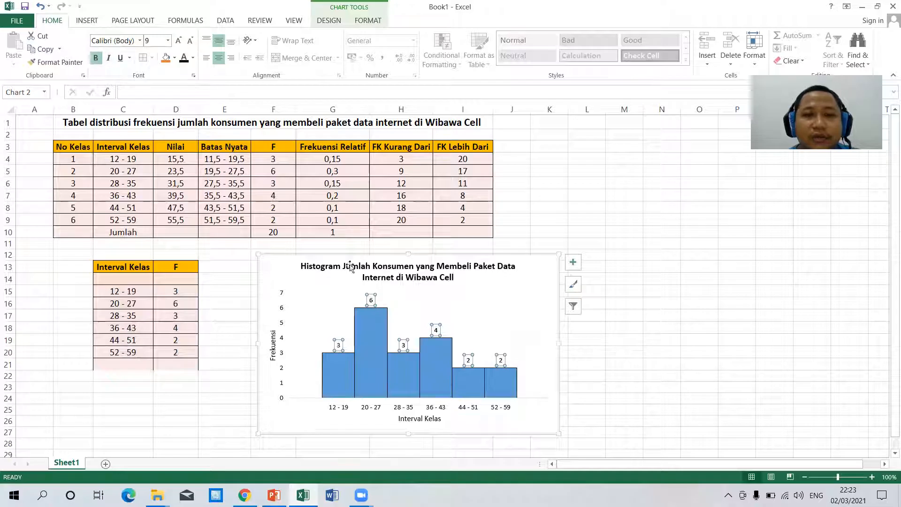
{"action": "left_click", "coordinate": [626, 377]}
Step: Compare the bars' data labels with the class frequencies in the F columns of both tables
{"action": "left_click_drag", "start_coordinate": [267, 160], "coordinate": [273, 220]}
{"action": "left_click_drag", "start_coordinate": [177, 290], "coordinate": [170, 354]}
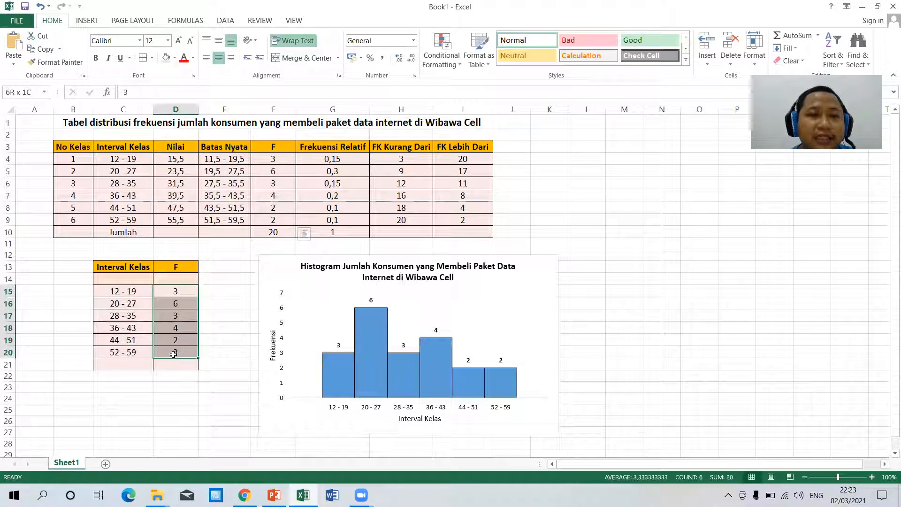
{"action": "left_click", "coordinate": [666, 374]}
{"action": "left_click", "coordinate": [500, 428]}
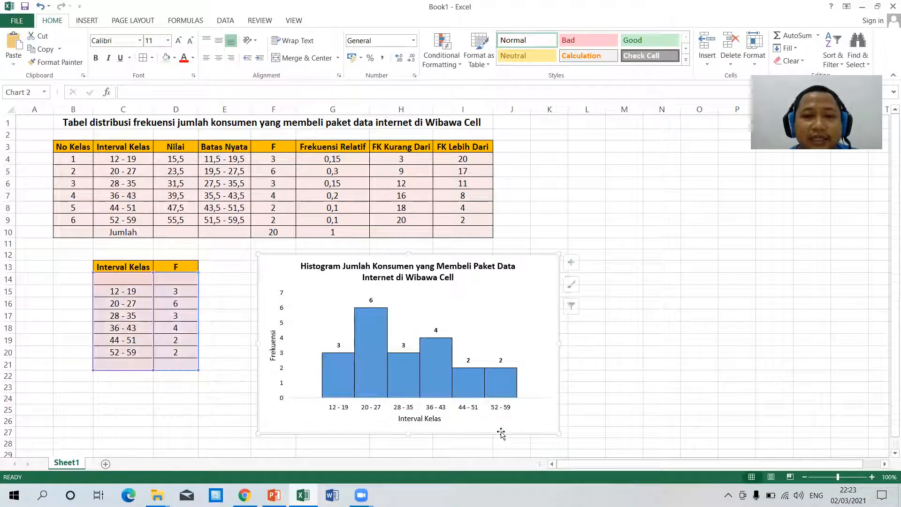
{"action": "left_click", "coordinate": [613, 398]}
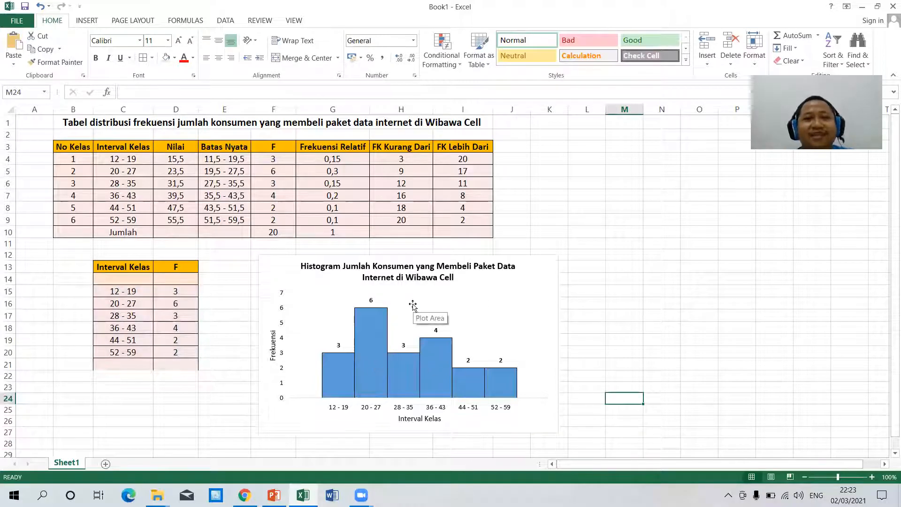
Step: Copy the whole histogram chart and create a blank document in Word
{"action": "left_click", "coordinate": [495, 430]}
{"action": "right_click", "coordinate": [498, 426]}
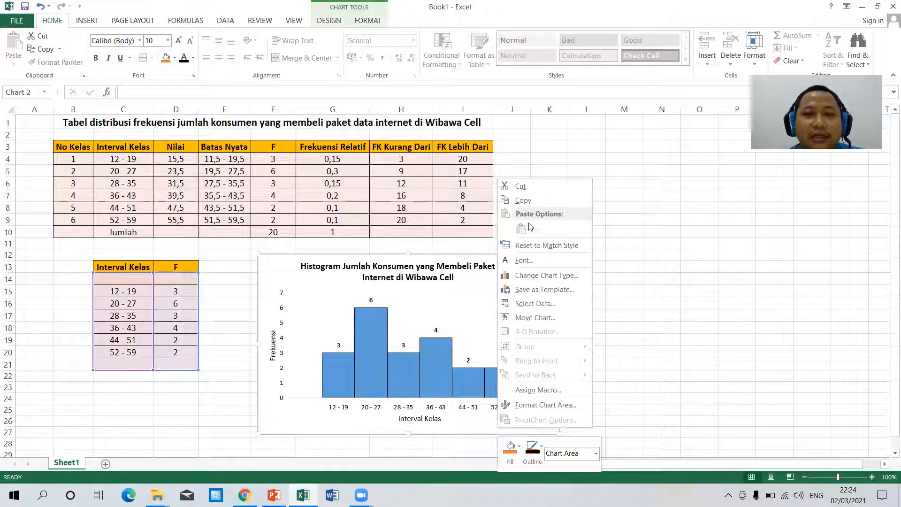
{"action": "left_click", "coordinate": [533, 201]}
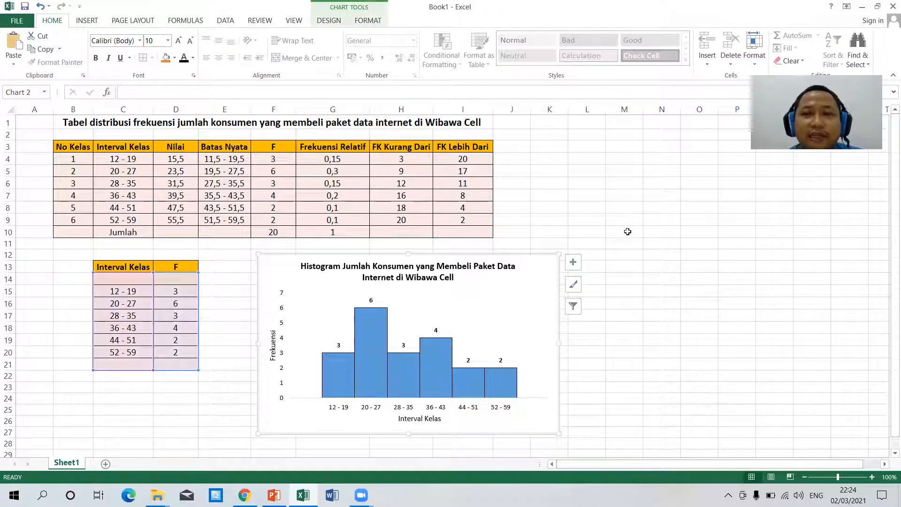
{"action": "left_click", "coordinate": [332, 495]}
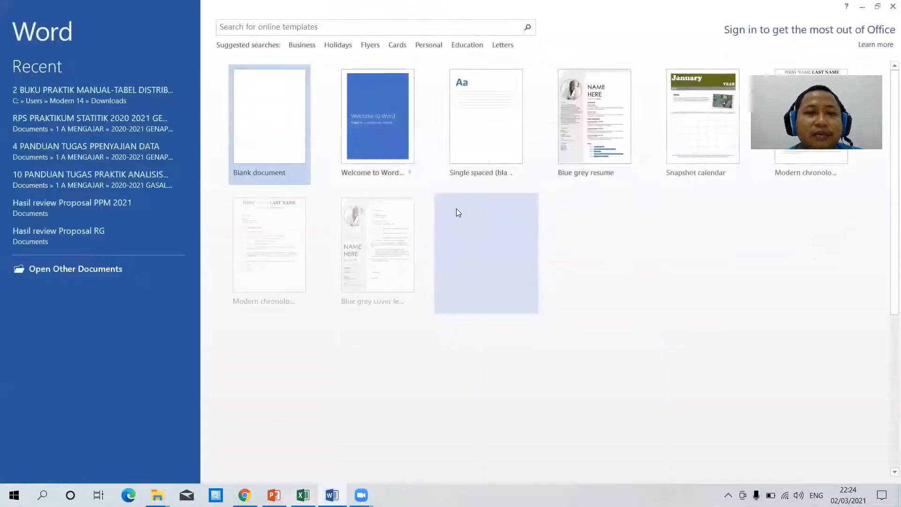
{"action": "left_click", "coordinate": [272, 137]}
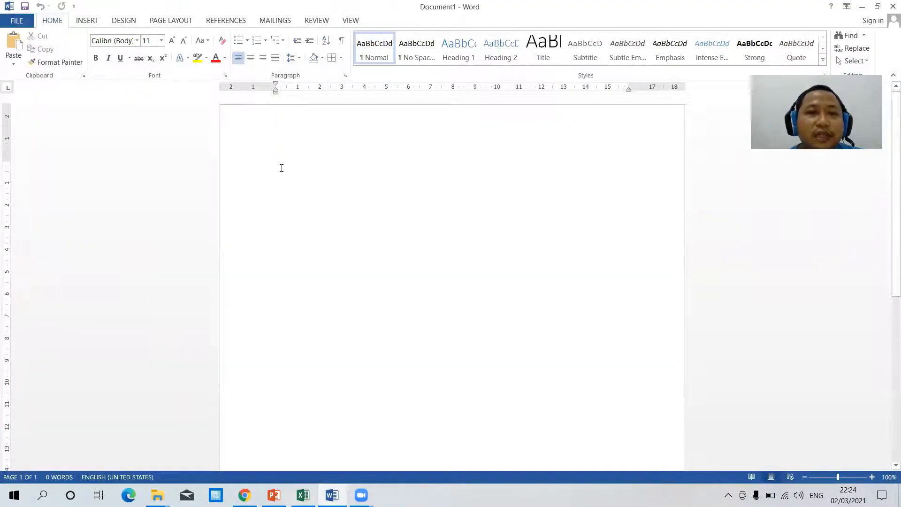
Step: Paste the chart into the blank document with its source formatting and embedded workbook, and start a new line below it
{"action": "right_click", "coordinate": [281, 162]}
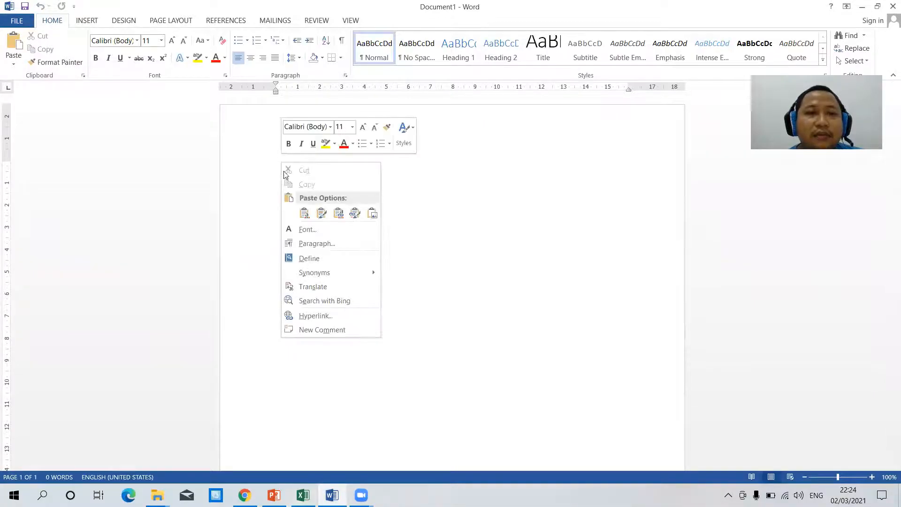
{"action": "left_click", "coordinate": [321, 213]}
{"action": "key", "text": "Return"}
Step: Paste the copied histogram a second time as a picture on the empty line below the first chart
{"action": "scroll", "coordinate": [418, 344], "scroll_direction": "down", "scroll_amount": 5}
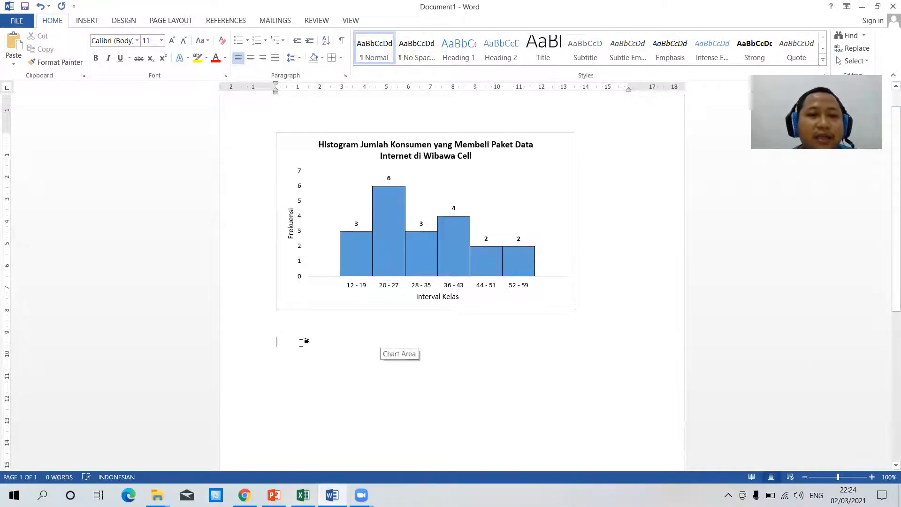
{"action": "scroll", "coordinate": [313, 336], "scroll_direction": "up", "scroll_amount": 4}
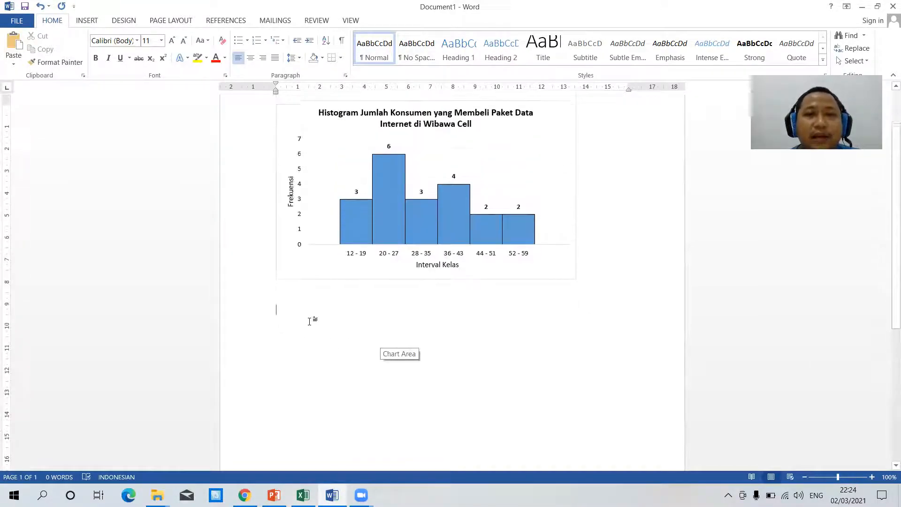
{"action": "scroll", "coordinate": [375, 357], "scroll_direction": "down", "scroll_amount": 2}
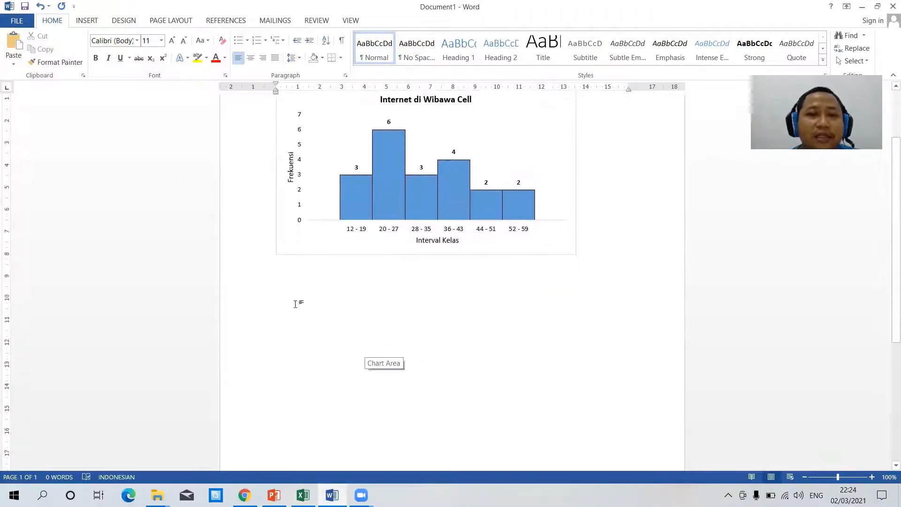
{"action": "right_click", "coordinate": [284, 286]}
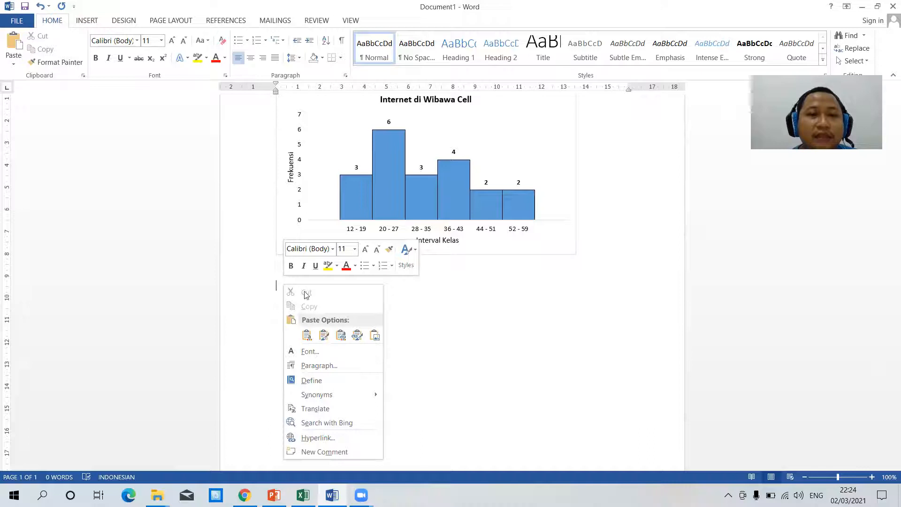
{"action": "left_click", "coordinate": [375, 335]}
{"action": "left_click", "coordinate": [376, 335]}
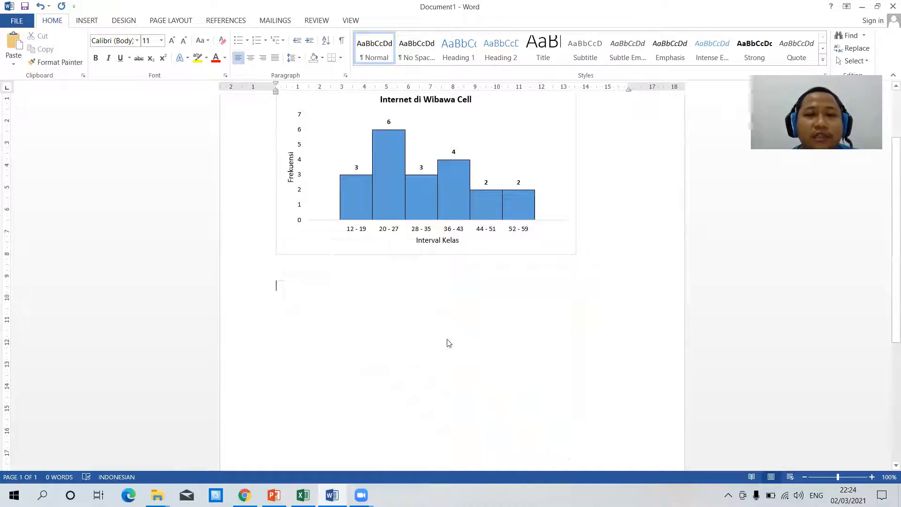
Step: Enlarge the pasted histogram picture proportionally from its corner to almost the full text width of the page
{"action": "scroll", "coordinate": [592, 324], "scroll_direction": "down", "scroll_amount": 3}
{"action": "left_click", "coordinate": [560, 371]}
{"action": "left_click_drag", "start_coordinate": [577, 375], "coordinate": [613, 399]}
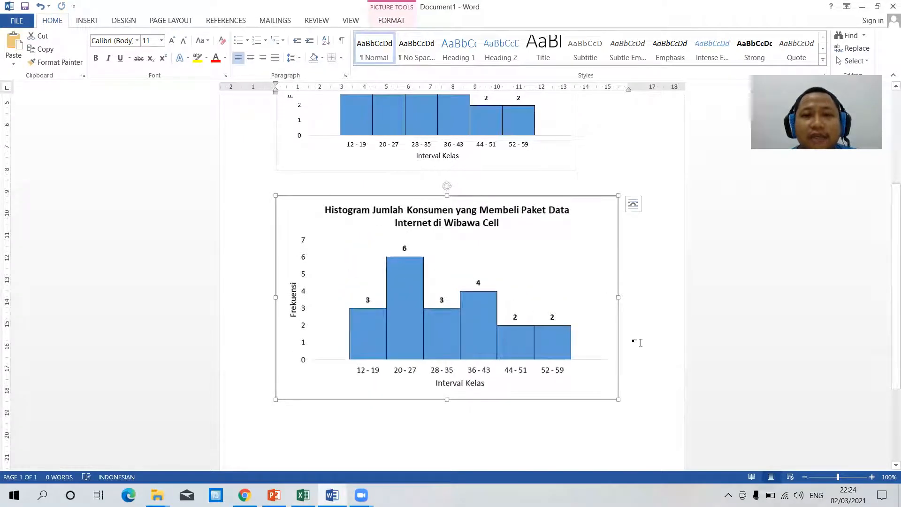
{"action": "left_click", "coordinate": [620, 345]}
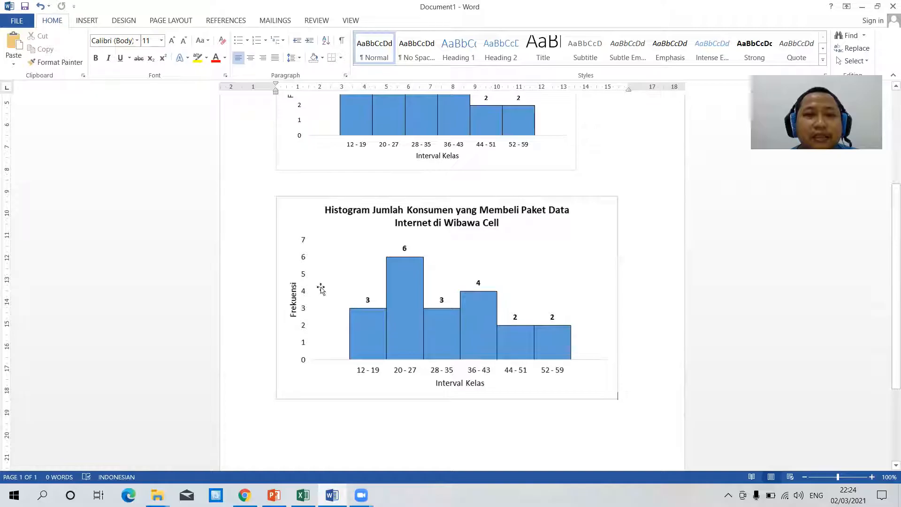
Step: Shrink the second histogram picture slightly and proportionally from its lower corner
{"action": "left_click", "coordinate": [511, 384]}
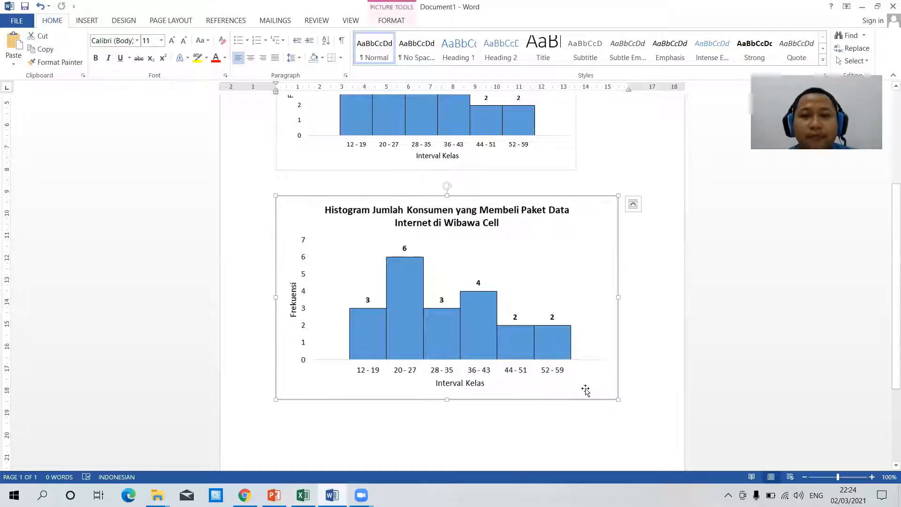
{"action": "left_click_drag", "start_coordinate": [618, 401], "coordinate": [600, 388]}
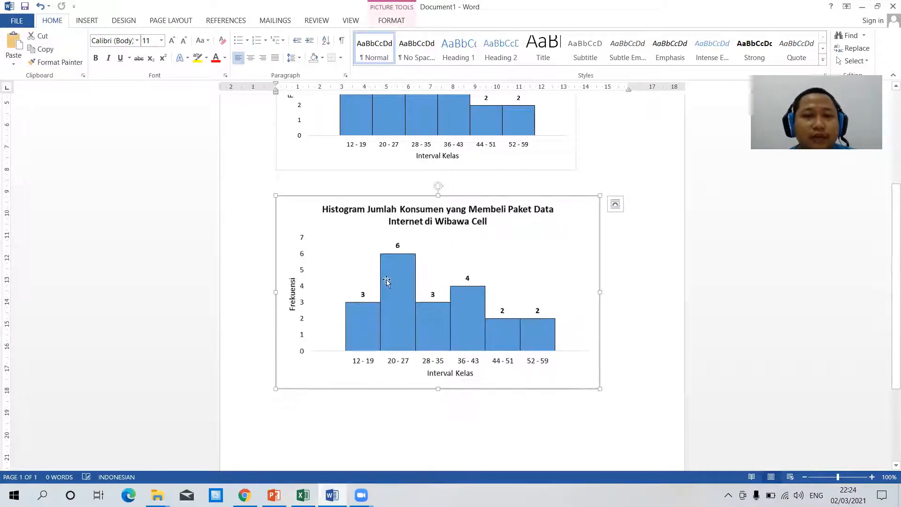
Step: Switch to Excel and move the histogram chart directly beside the small Interval Kelas and F table
{"action": "left_click", "coordinate": [303, 494]}
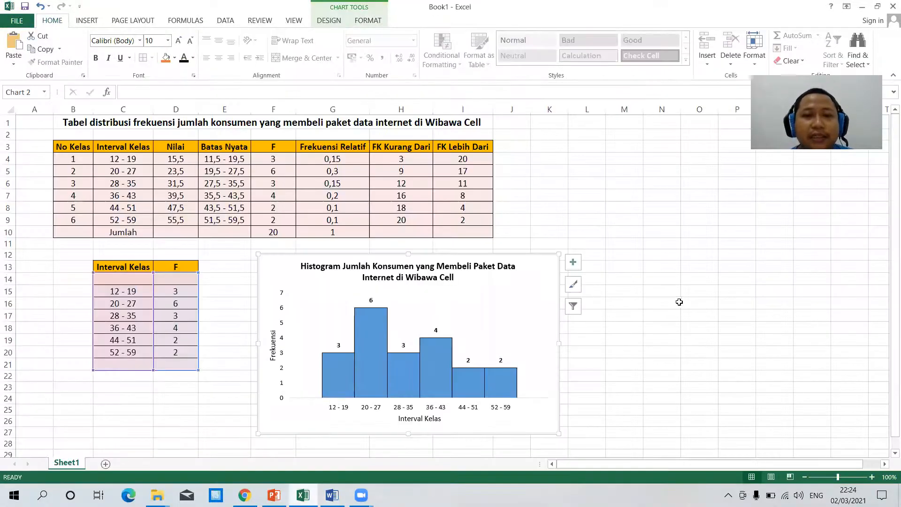
{"action": "scroll", "coordinate": [507, 318], "scroll_direction": "down", "scroll_amount": 2}
{"action": "left_click_drag", "start_coordinate": [400, 358], "coordinate": [338, 361]}
{"action": "left_click", "coordinate": [125, 376]}
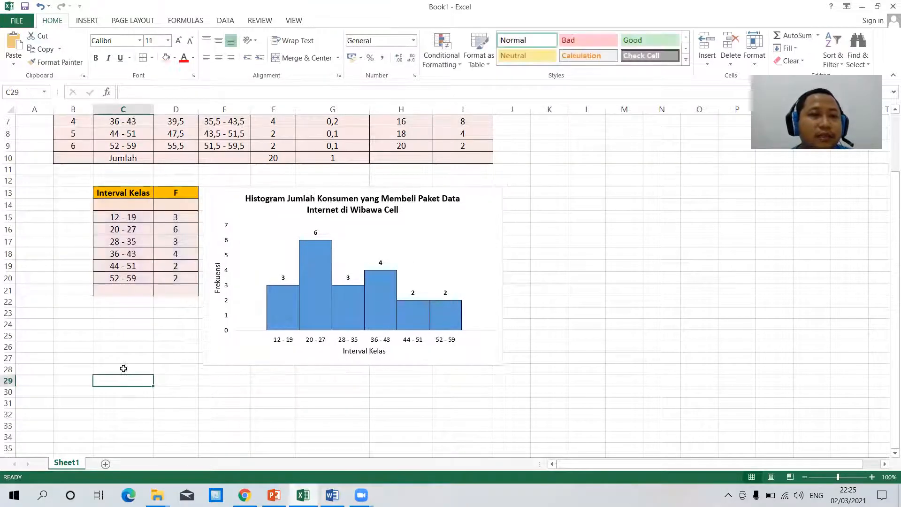
{"action": "scroll", "coordinate": [524, 363], "scroll_direction": "up", "scroll_amount": 2}
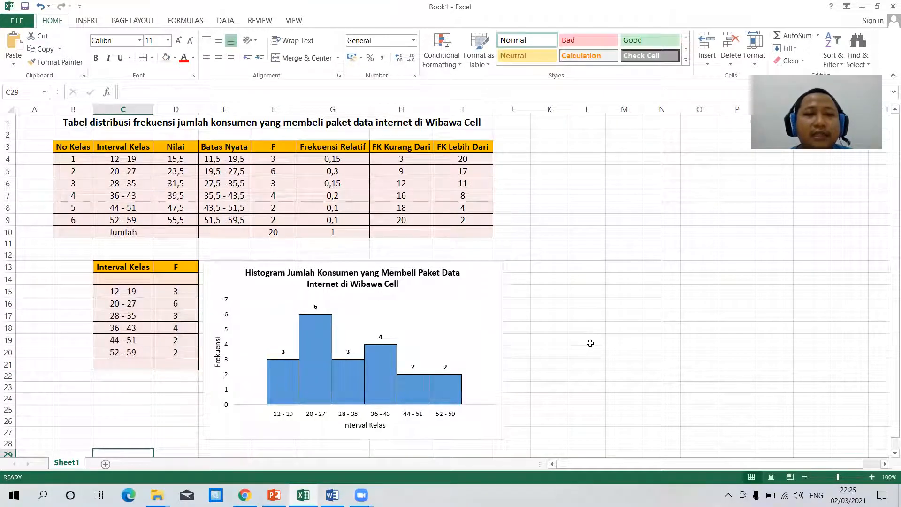
{"action": "scroll", "coordinate": [593, 344], "scroll_direction": "down", "scroll_amount": 1}
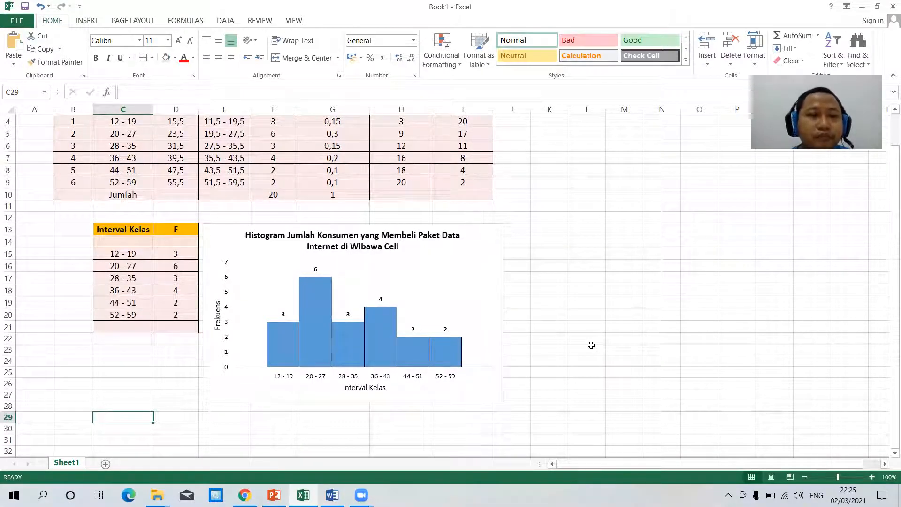
{"action": "scroll", "coordinate": [591, 345], "scroll_direction": "up", "scroll_amount": 1}
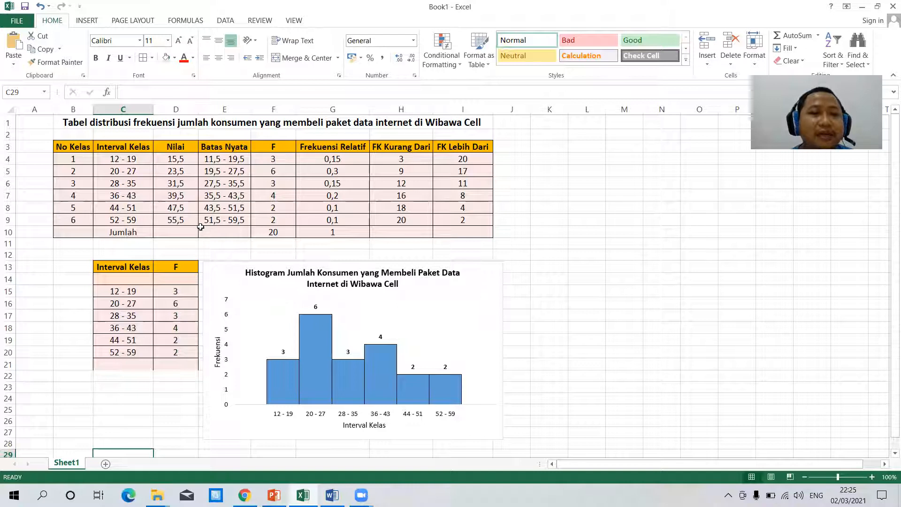
{"action": "scroll", "coordinate": [277, 278], "scroll_direction": "down", "scroll_amount": 1}
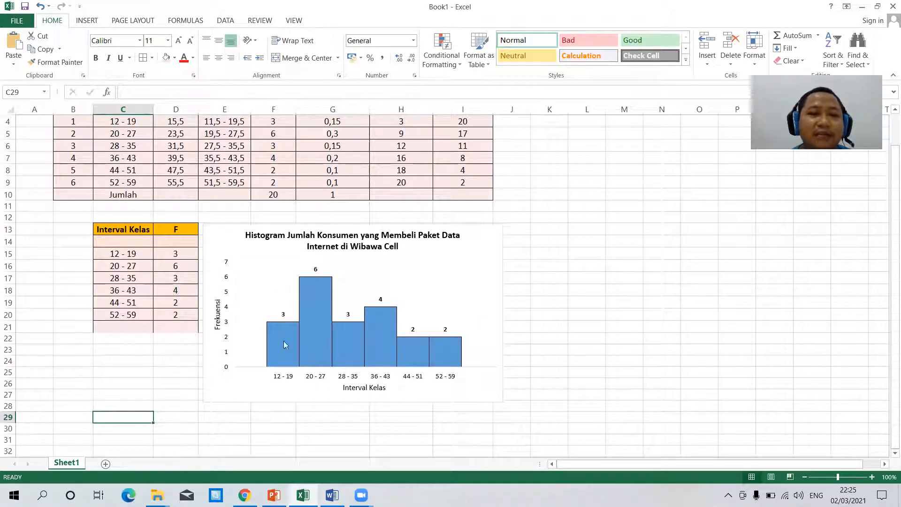
{"action": "mouse_move", "coordinate": [283, 331]}
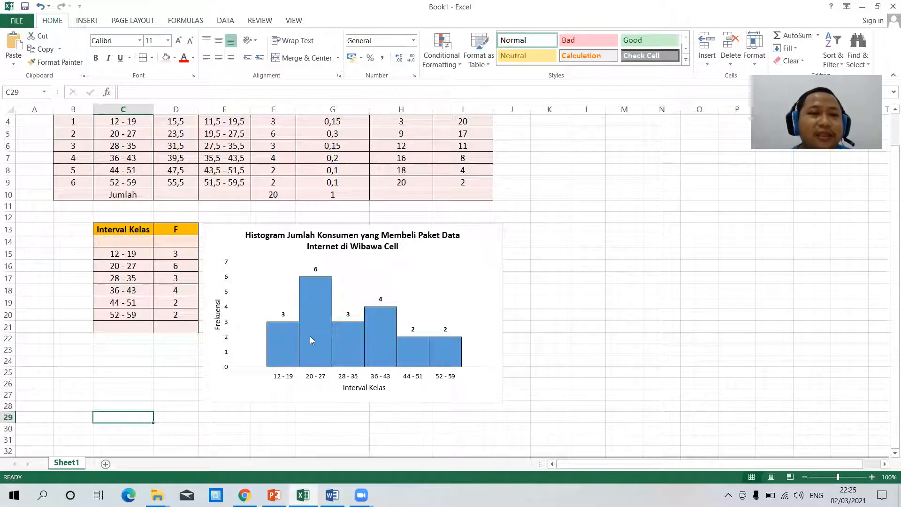
{"action": "scroll", "coordinate": [309, 337], "scroll_direction": "up", "scroll_amount": 1}
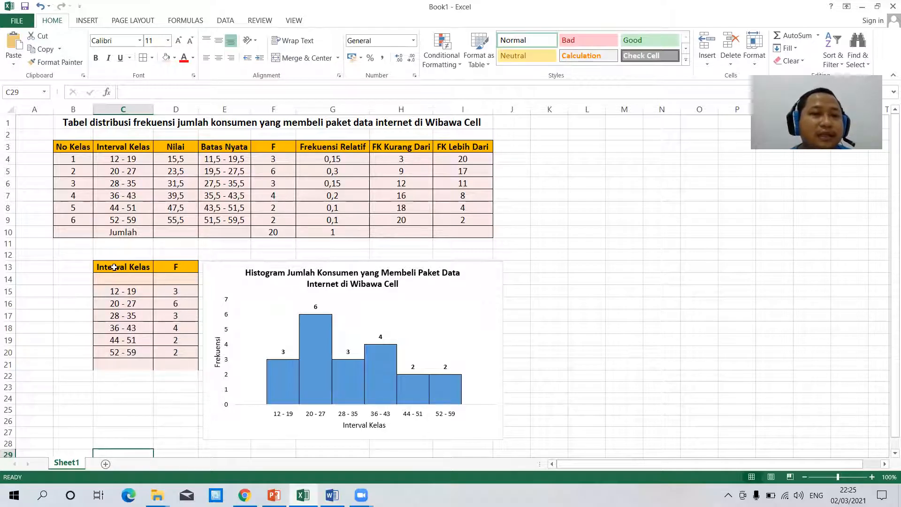
Step: Widen column D to fit the Nilai Tengah heading, then copy D3:D9 to the cells starting at C30
{"action": "left_click", "coordinate": [177, 149]}
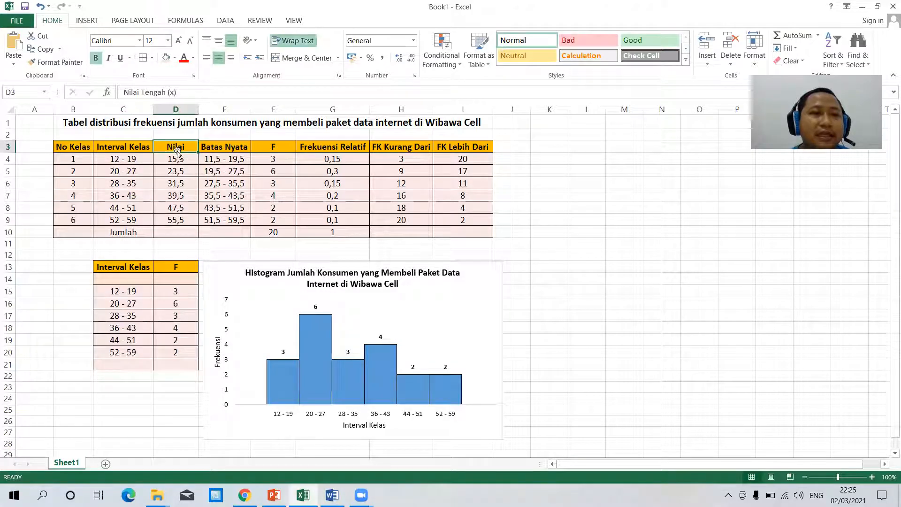
{"action": "left_click_drag", "start_coordinate": [199, 109], "coordinate": [213, 110]}
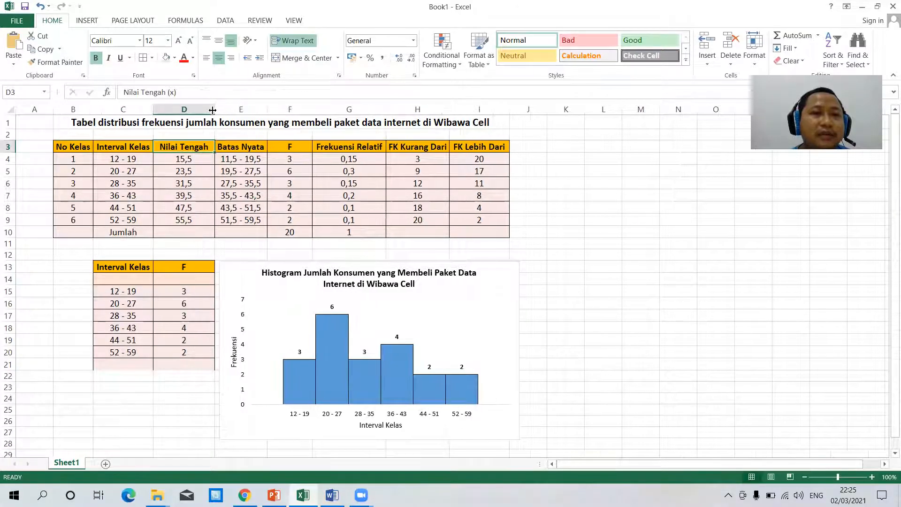
{"action": "left_click_drag", "start_coordinate": [185, 147], "coordinate": [184, 219]}
{"action": "key", "text": "ctrl+c"}
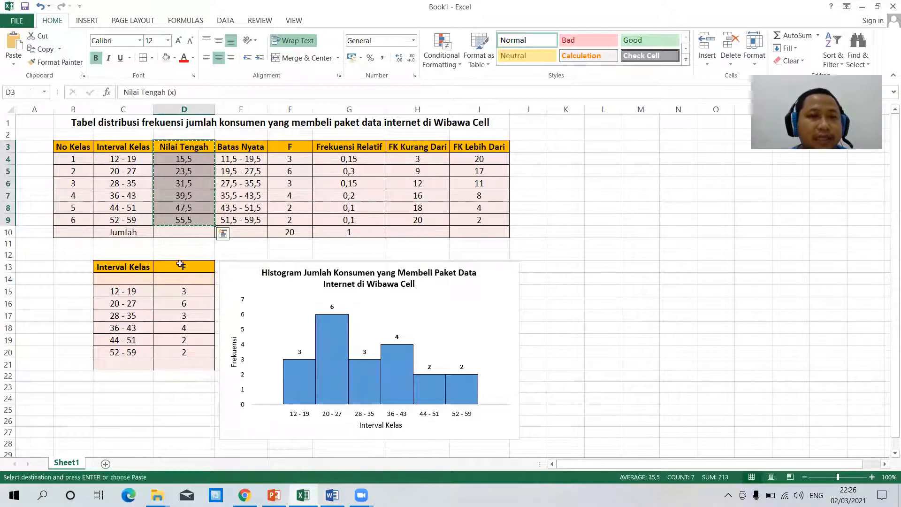
{"action": "scroll", "coordinate": [175, 318], "scroll_direction": "down", "scroll_amount": 4}
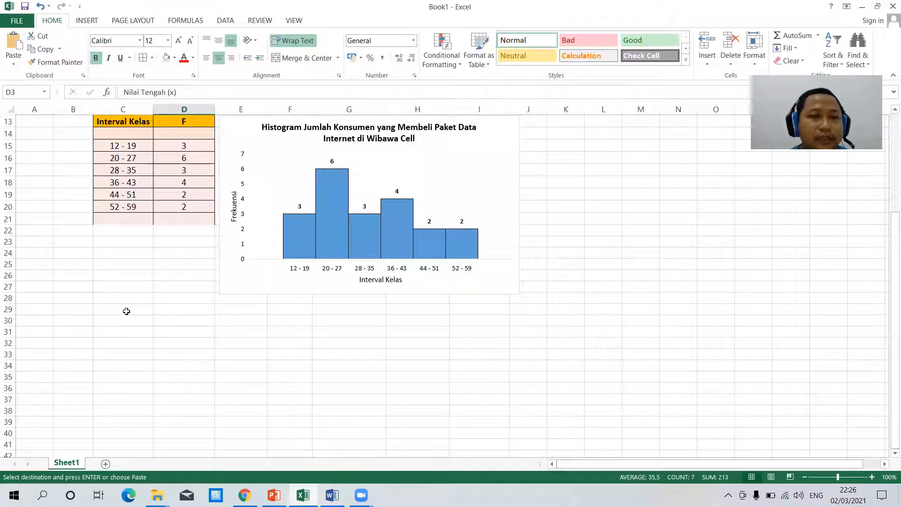
{"action": "left_click", "coordinate": [125, 323]}
{"action": "key", "text": "ctrl+v"}
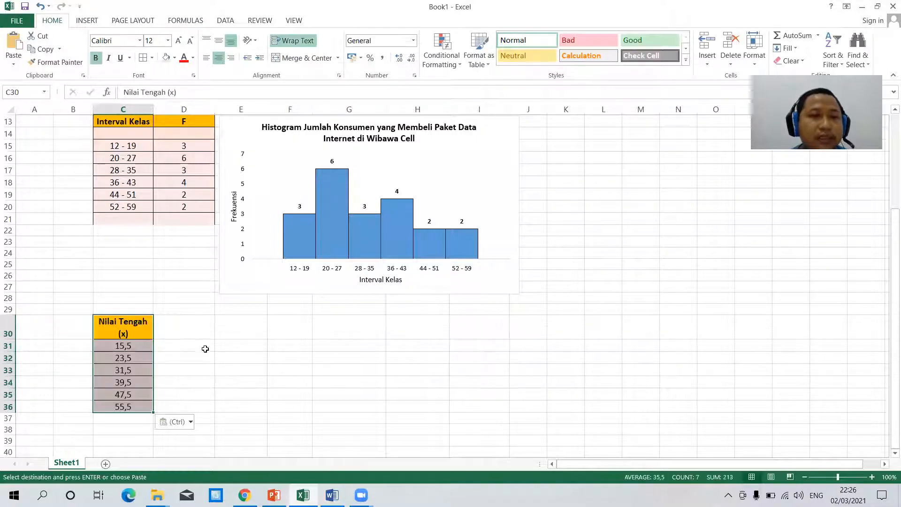
Step: Copy the F column (F3:F9) next to the pasted Nilai Tengah column, starting at D30, keeping the source column widths
{"action": "left_click", "coordinate": [194, 348]}
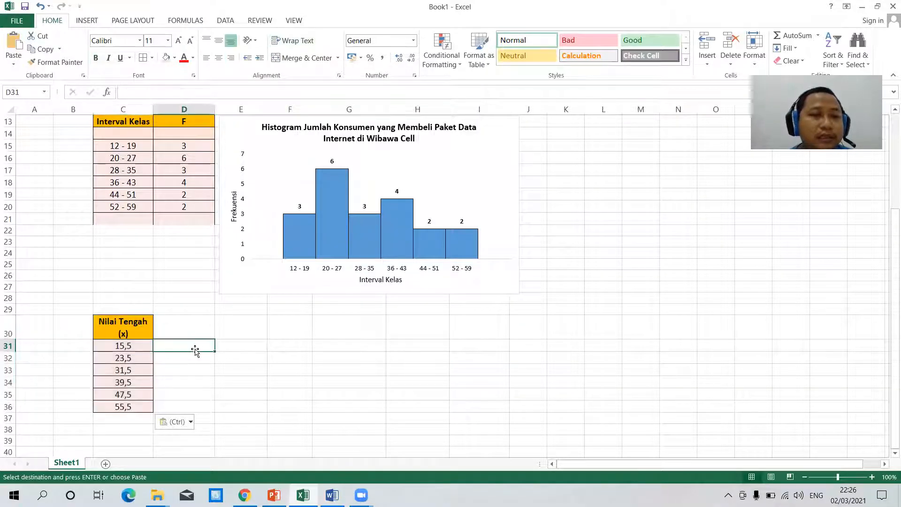
{"action": "scroll", "coordinate": [195, 347], "scroll_direction": "up", "scroll_amount": 4}
{"action": "left_click_drag", "start_coordinate": [292, 146], "coordinate": [293, 221]}
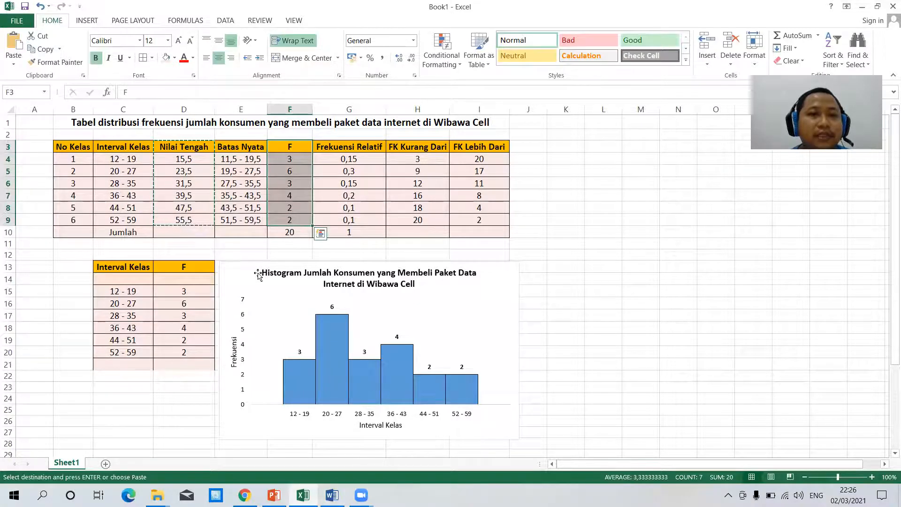
{"action": "scroll", "coordinate": [261, 282], "scroll_direction": "down", "scroll_amount": 5}
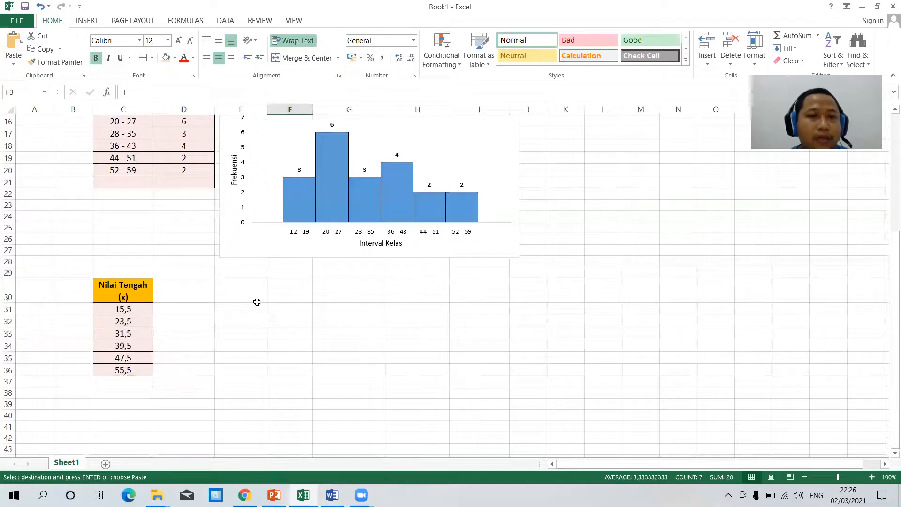
{"action": "scroll", "coordinate": [265, 299], "scroll_direction": "up", "scroll_amount": 5}
{"action": "right_click", "coordinate": [292, 149]}
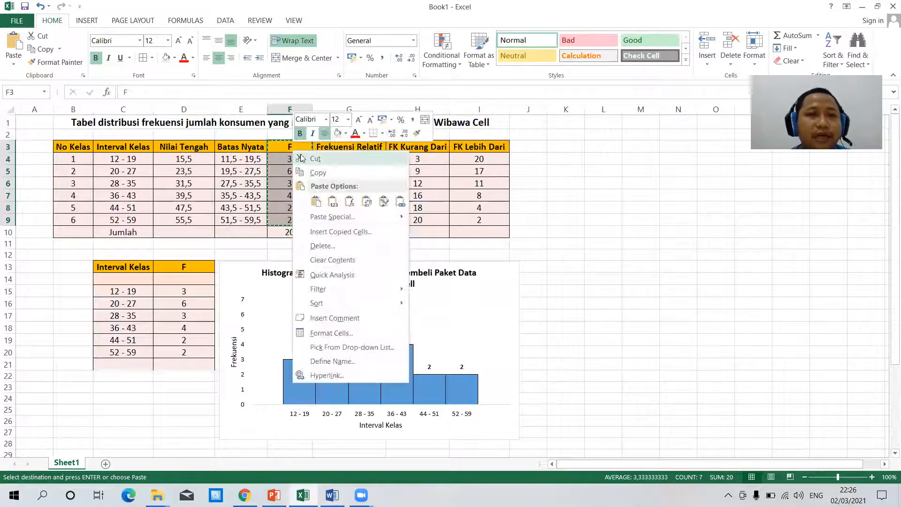
{"action": "scroll", "coordinate": [280, 292], "scroll_direction": "down", "scroll_amount": 6}
{"action": "left_click", "coordinate": [190, 260]}
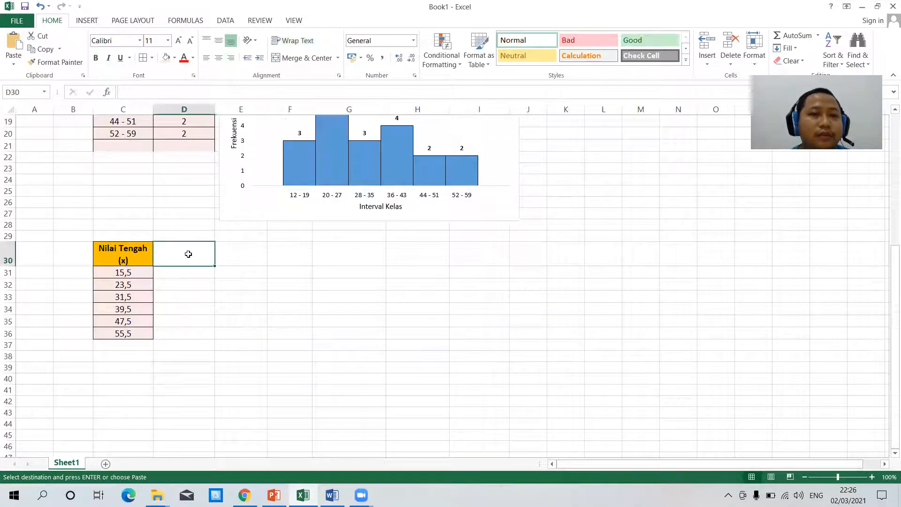
{"action": "right_click", "coordinate": [190, 260]}
{"action": "mouse_move", "coordinate": [303, 90]}
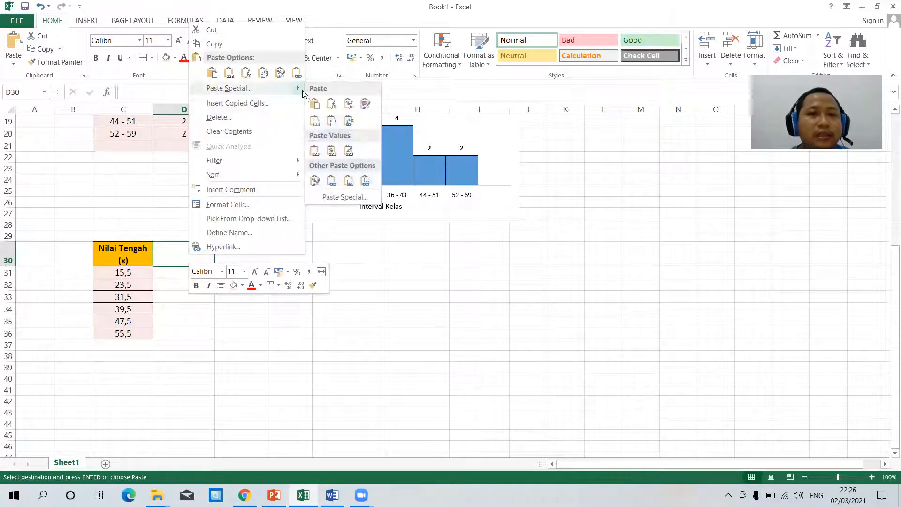
{"action": "left_click", "coordinate": [331, 124]}
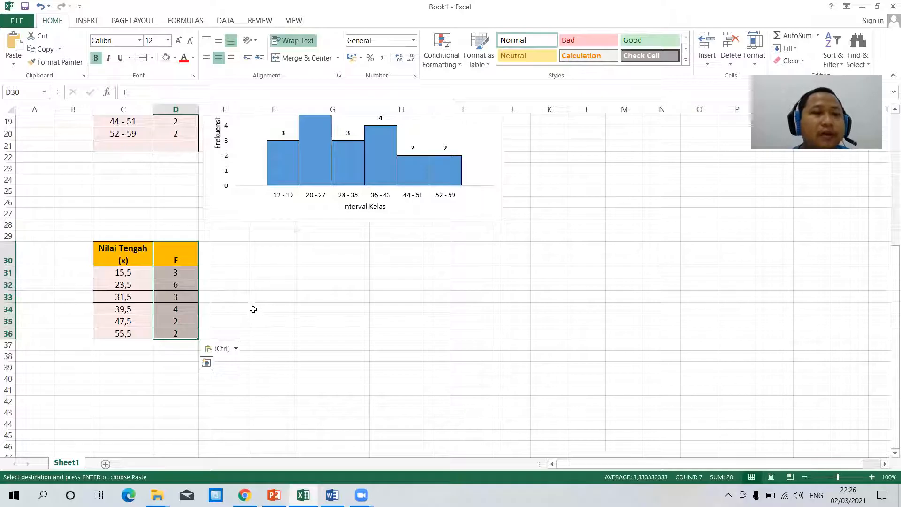
{"action": "left_click", "coordinate": [252, 309]}
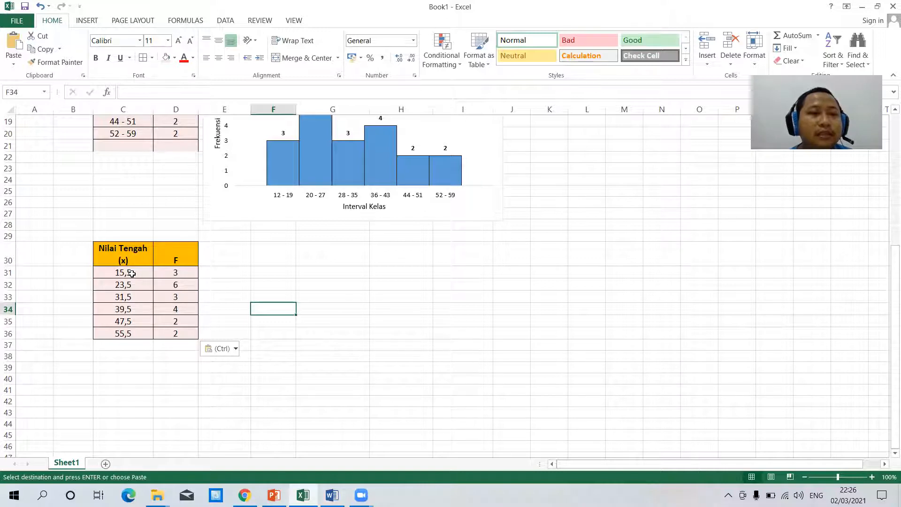
Step: Insert a Scatter with Straight Lines and Markers chart from the Nilai Tengah and F values in C31:D36
{"action": "left_click_drag", "start_coordinate": [131, 274], "coordinate": [177, 332]}
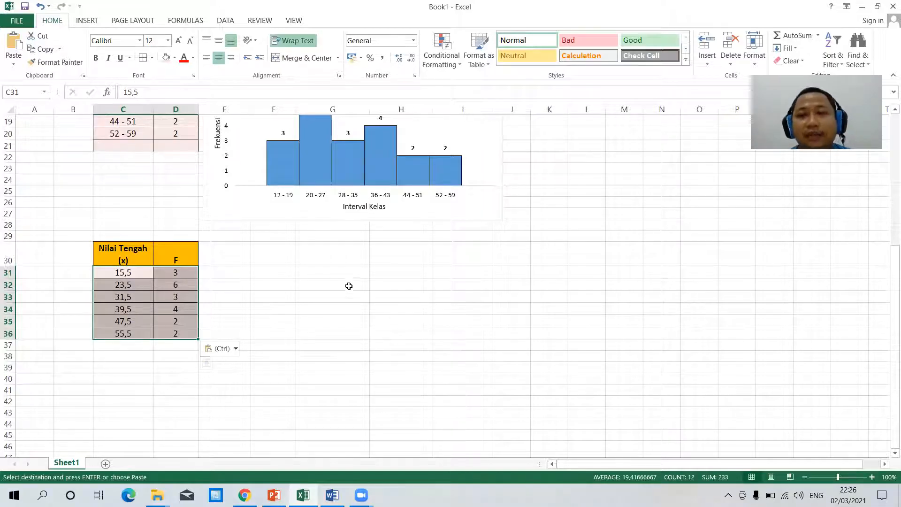
{"action": "scroll", "coordinate": [335, 321], "scroll_direction": "up", "scroll_amount": 1}
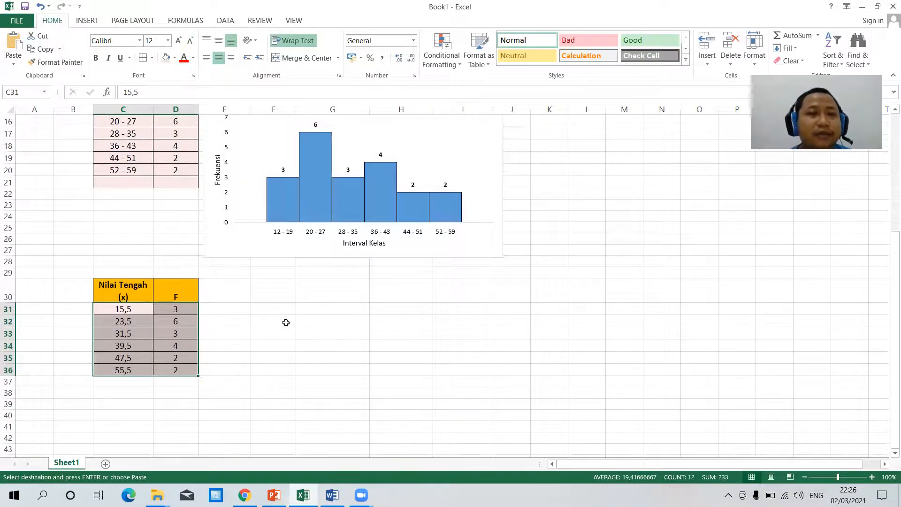
{"action": "scroll", "coordinate": [286, 322], "scroll_direction": "up", "scroll_amount": 1}
{"action": "scroll", "coordinate": [286, 322], "scroll_direction": "down", "scroll_amount": 2}
{"action": "left_click", "coordinate": [261, 311]}
{"action": "left_click", "coordinate": [141, 273]}
{"action": "left_click_drag", "start_coordinate": [147, 282], "coordinate": [177, 332]}
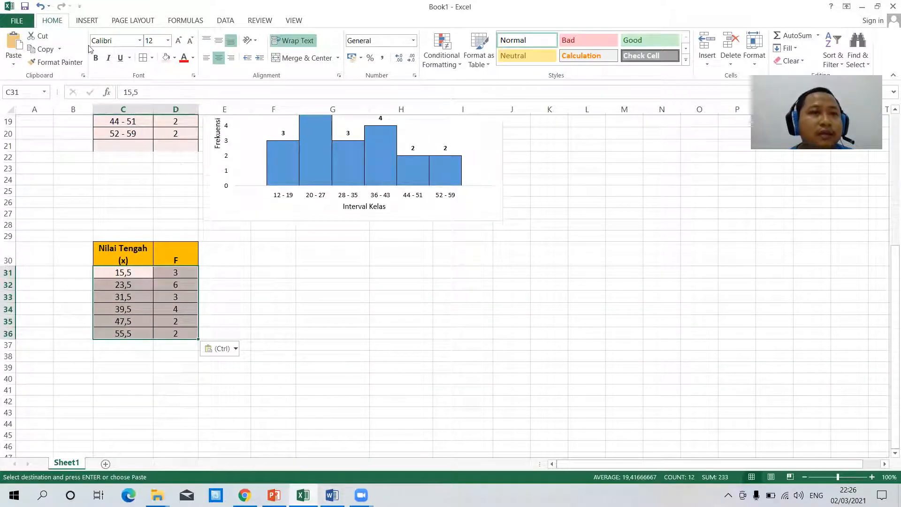
{"action": "left_click", "coordinate": [85, 23]}
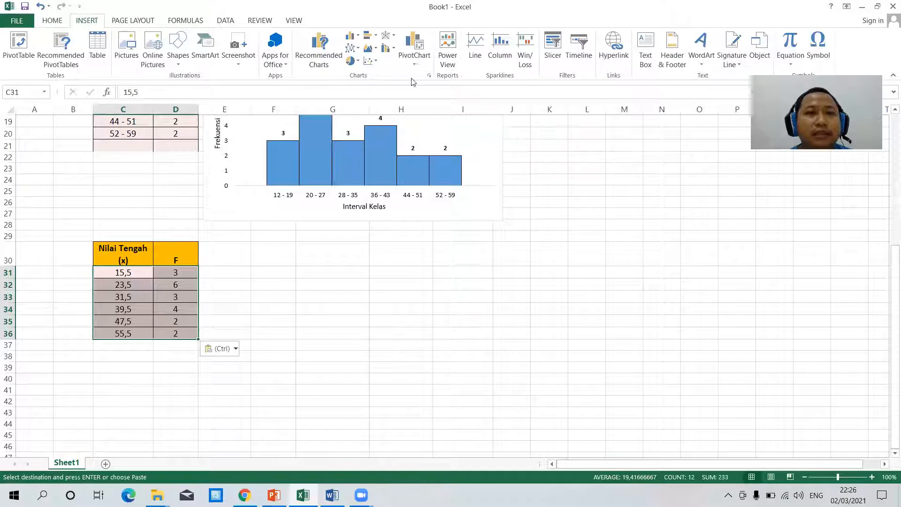
{"action": "left_click", "coordinate": [428, 77]}
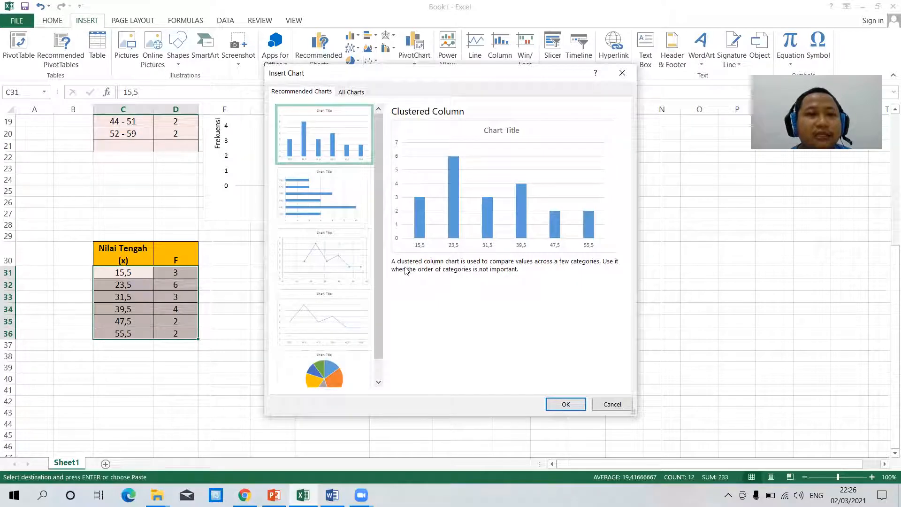
{"action": "left_click", "coordinate": [342, 263]}
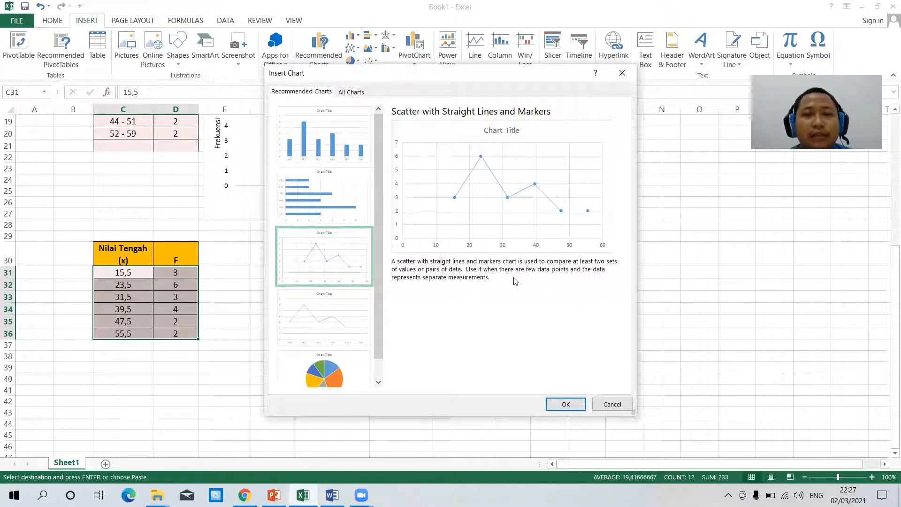
{"action": "left_click", "coordinate": [569, 404]}
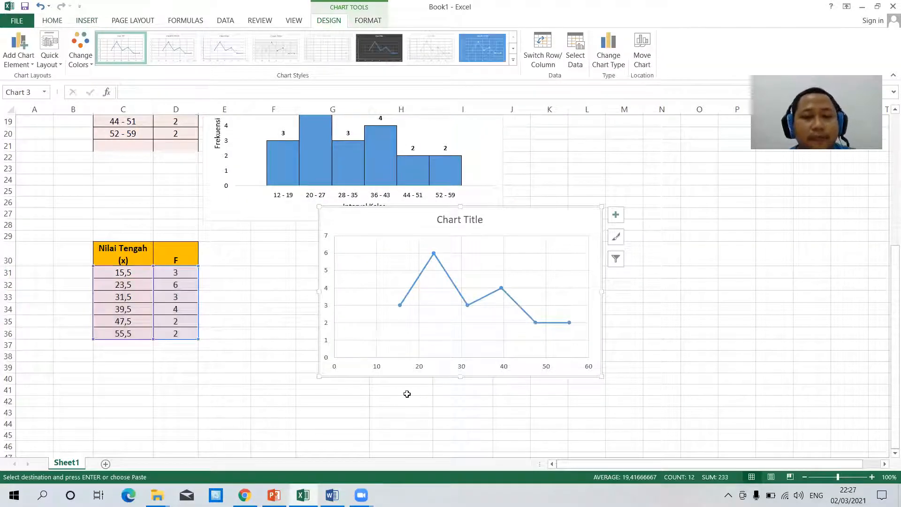
Step: Examine where the scatter chart's line starts and ends relative to the horizontal axis and the table's midpoint values
{"action": "scroll", "coordinate": [394, 388], "scroll_direction": "up", "scroll_amount": 1}
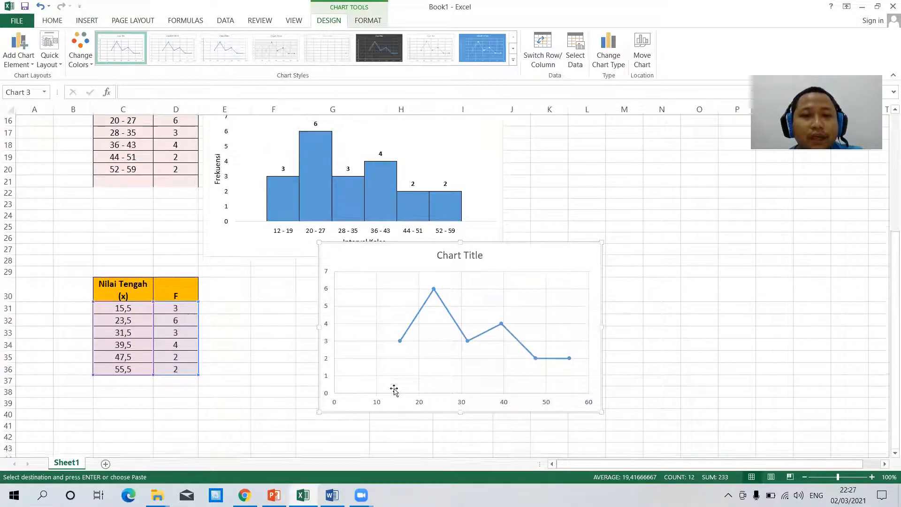
{"action": "scroll", "coordinate": [392, 388], "scroll_direction": "down", "scroll_amount": 1}
{"action": "scroll", "coordinate": [392, 388], "scroll_direction": "down", "scroll_amount": 1}
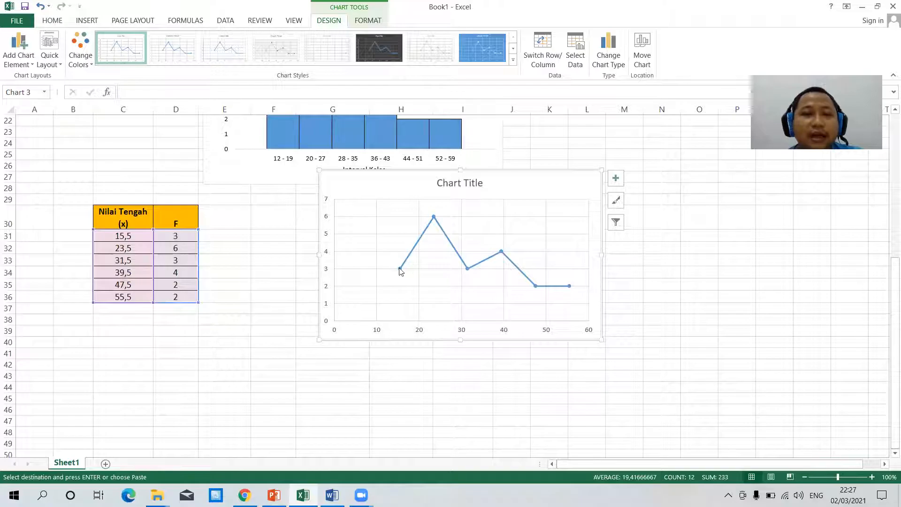
{"action": "mouse_move", "coordinate": [401, 271]}
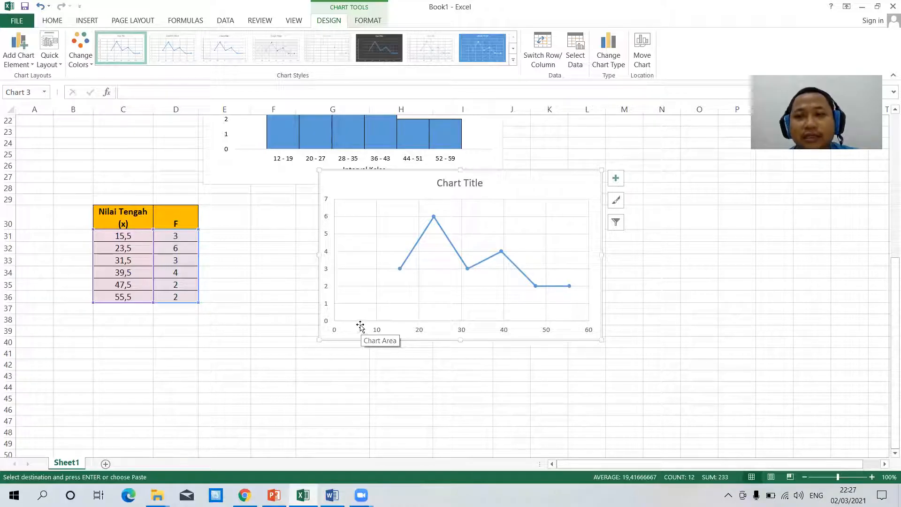
{"action": "left_click", "coordinate": [411, 247]}
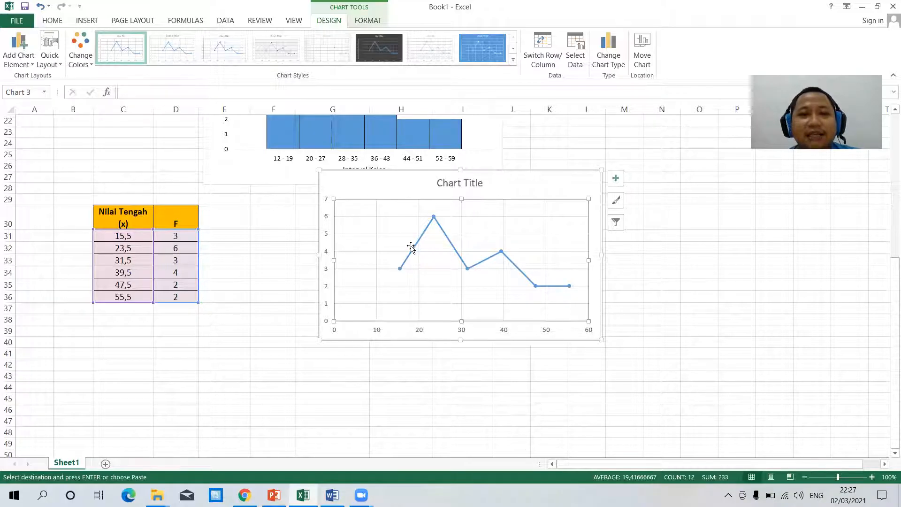
{"action": "left_click", "coordinate": [413, 249]}
{"action": "left_click", "coordinate": [414, 251]}
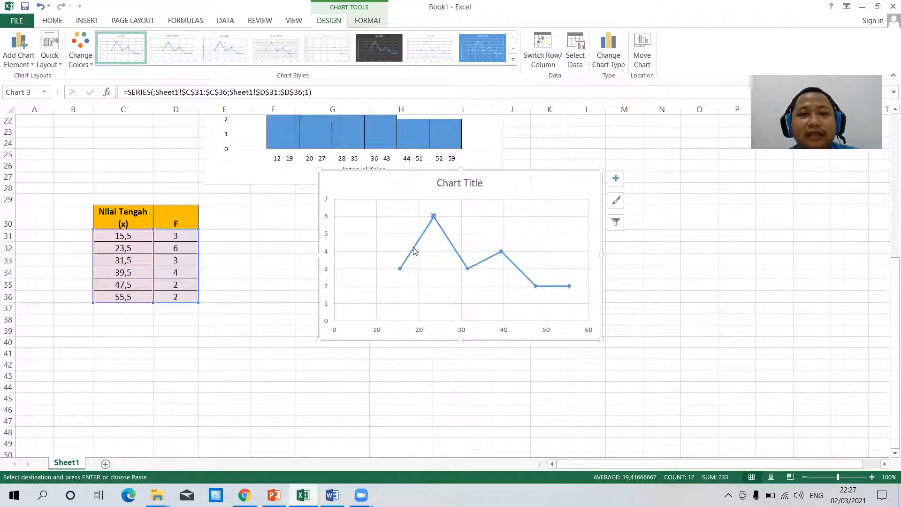
{"action": "left_click", "coordinate": [422, 384]}
Step: Insert a blank row directly above the 15,5 row of the Nilai Tengah and F table
{"action": "left_click", "coordinate": [167, 235]}
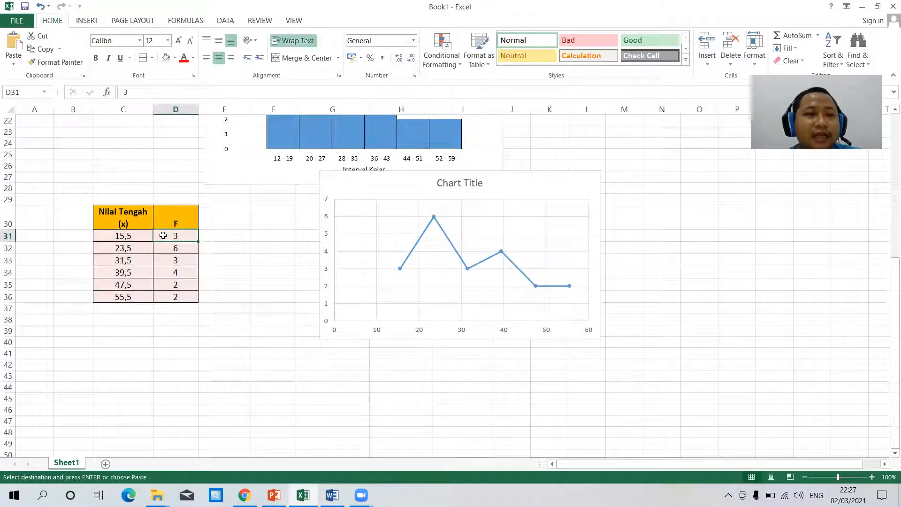
{"action": "left_click", "coordinate": [8, 236]}
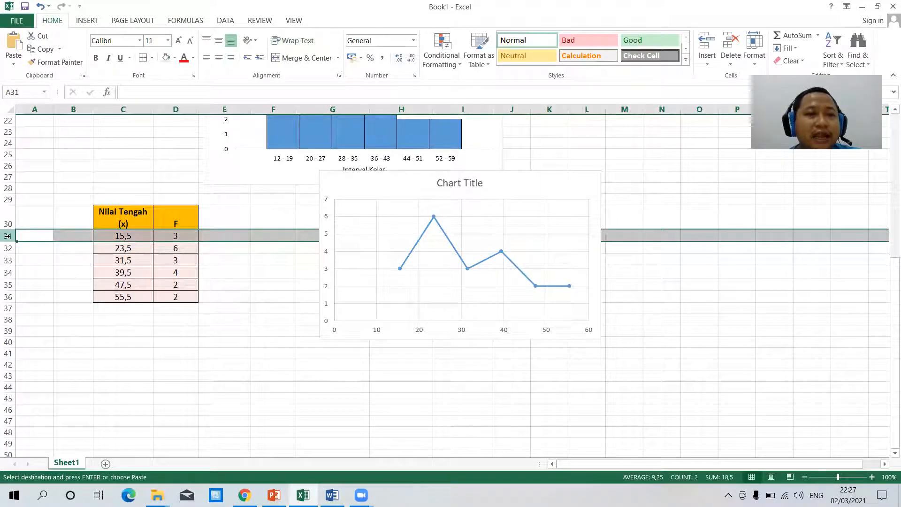
{"action": "right_click", "coordinate": [7, 236]}
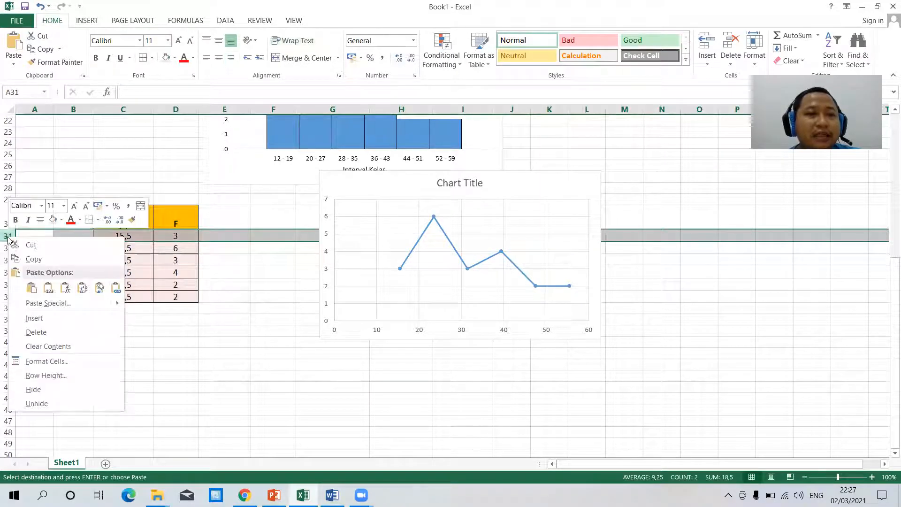
{"action": "left_click", "coordinate": [53, 319]}
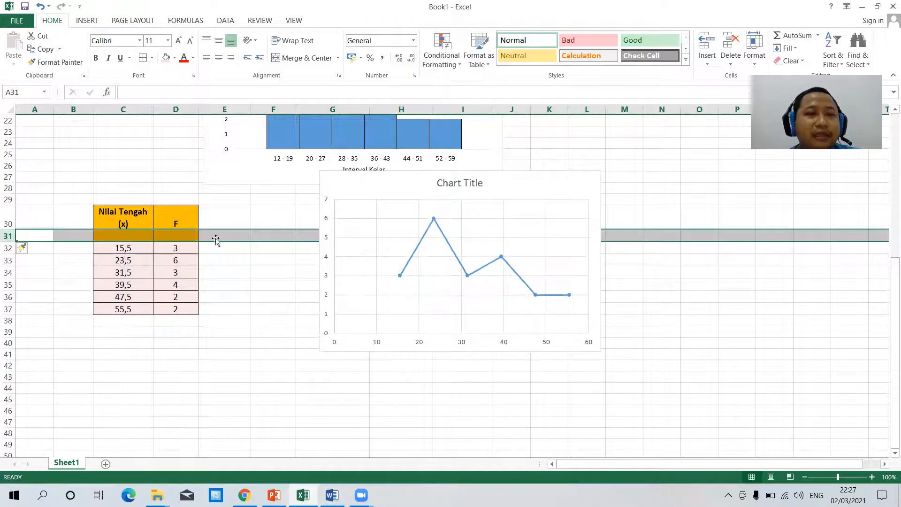
{"action": "left_click", "coordinate": [215, 267]}
Step: Enter midpoint 7,5 in C31 and frequency 0 in D31, and remove the bold formatting from both cells
{"action": "left_click_drag", "start_coordinate": [124, 238], "coordinate": [177, 235]}
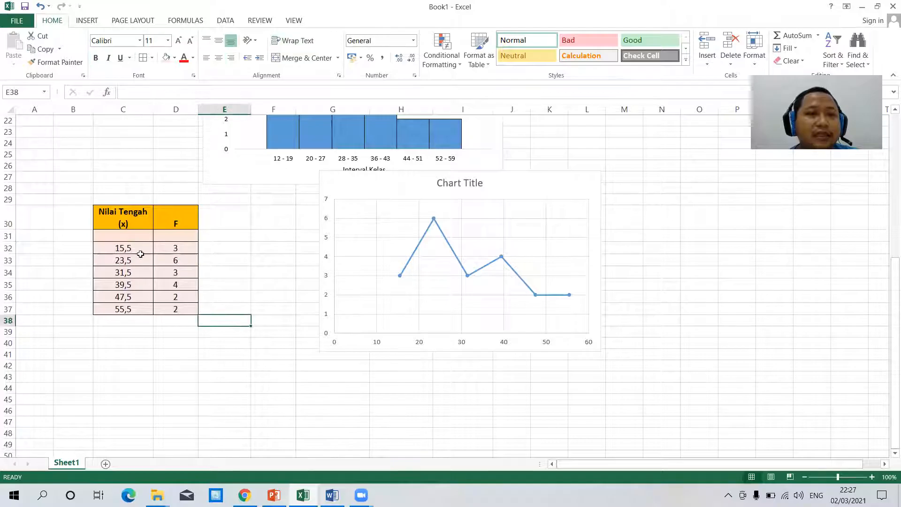
{"action": "left_click", "coordinate": [126, 237]}
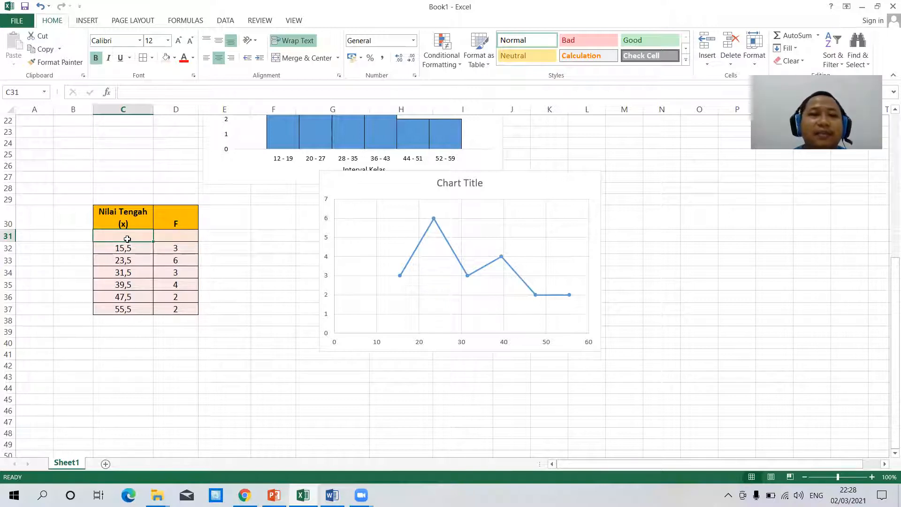
{"action": "type", "text": "7,5"}
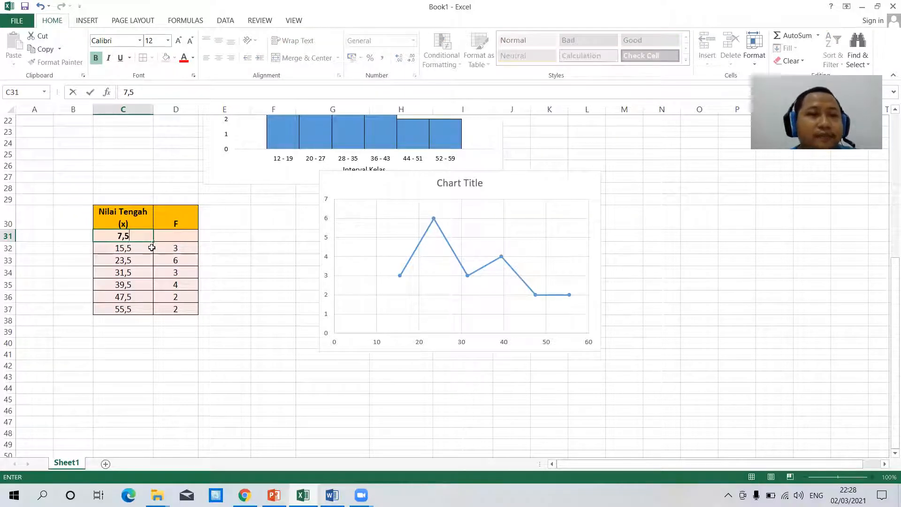
{"action": "left_click", "coordinate": [175, 240]}
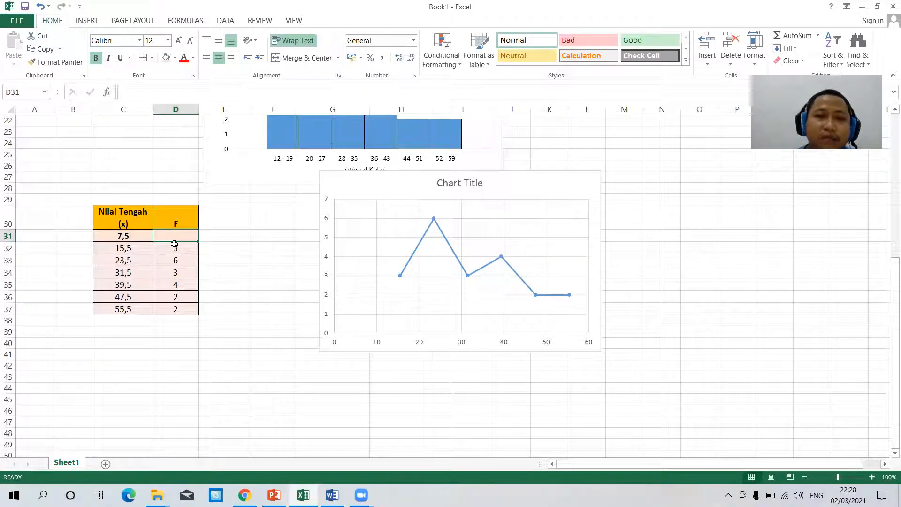
{"action": "type", "text": "0"}
{"action": "left_click_drag", "start_coordinate": [195, 352], "coordinate": [225, 353]}
{"action": "left_click_drag", "start_coordinate": [119, 242], "coordinate": [170, 238]}
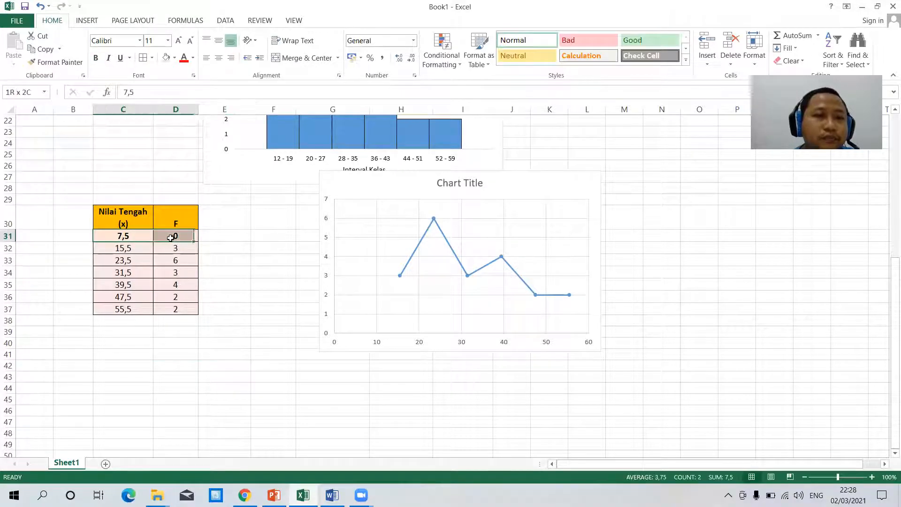
{"action": "left_click", "coordinate": [95, 59]}
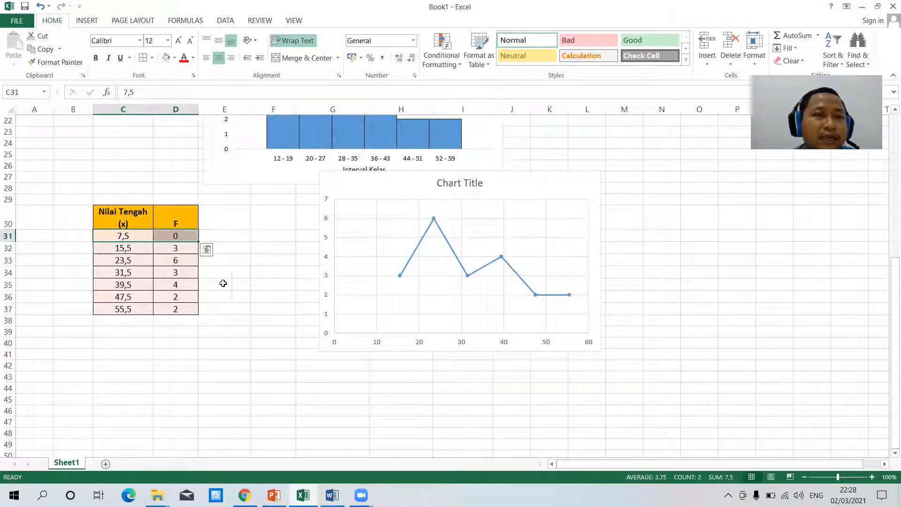
Step: Compare the first midpoints in the small table with the Interval Kelas values in the main distribution table
{"action": "left_click_drag", "start_coordinate": [139, 236], "coordinate": [141, 253]}
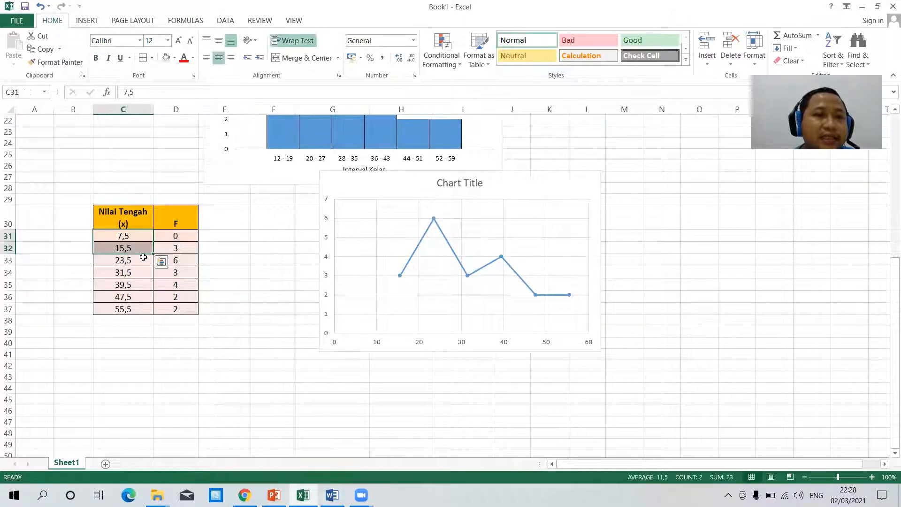
{"action": "left_click", "coordinate": [140, 250]}
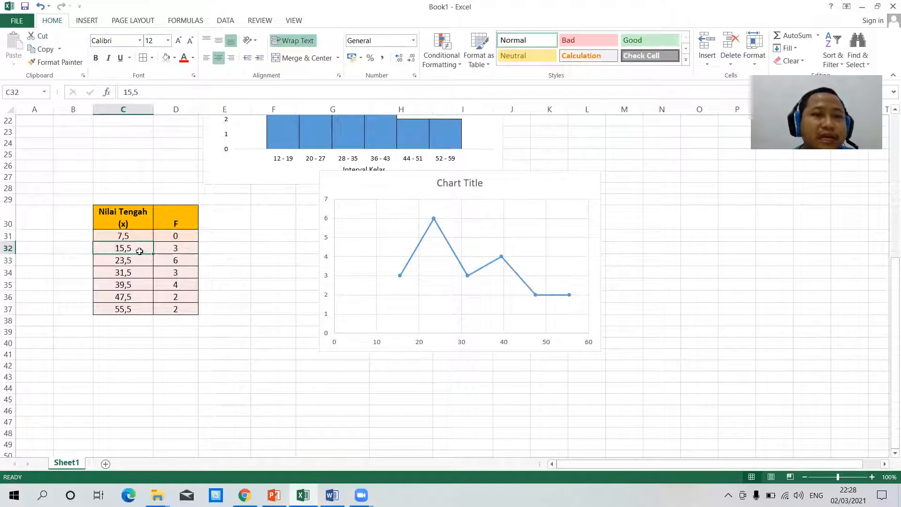
{"action": "left_click", "coordinate": [213, 386]}
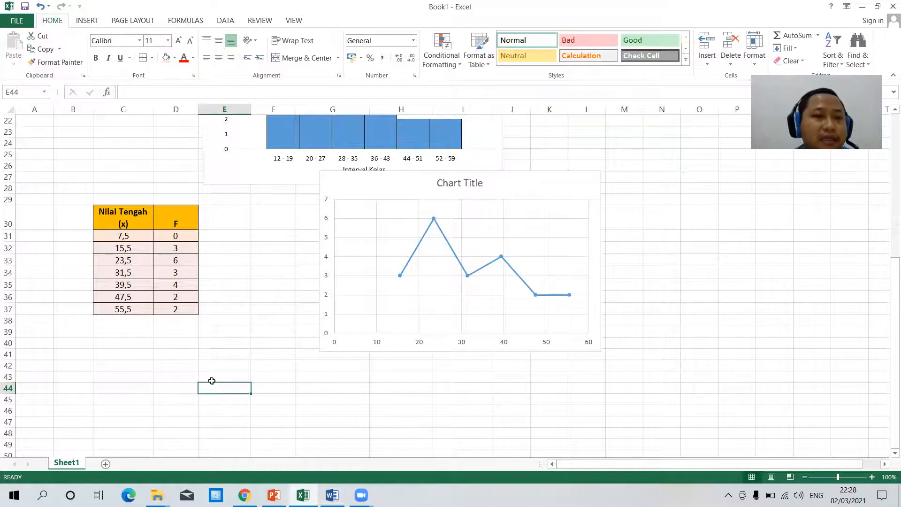
{"action": "scroll", "coordinate": [210, 380], "scroll_direction": "up", "scroll_amount": 7}
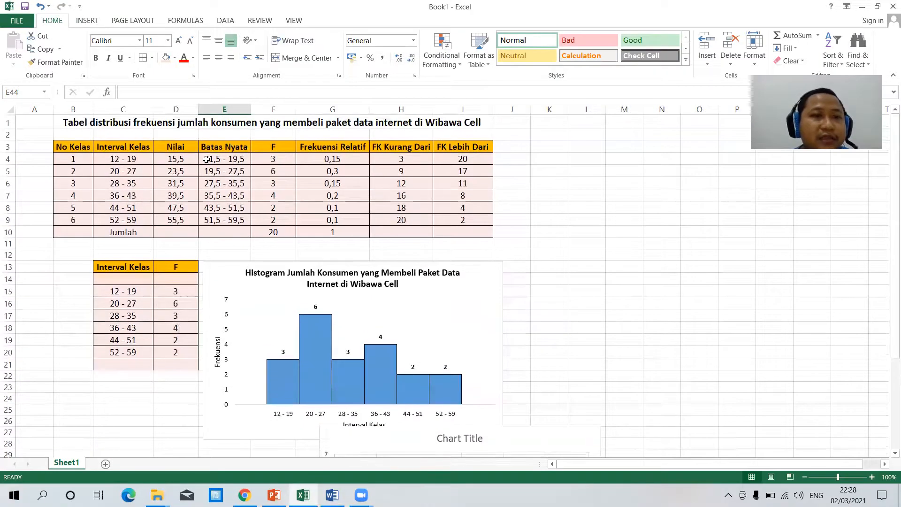
{"action": "left_click", "coordinate": [132, 159]}
{"action": "scroll", "coordinate": [160, 269], "scroll_direction": "down", "scroll_amount": 2}
{"action": "scroll", "coordinate": [160, 269], "scroll_direction": "down", "scroll_amount": 5}
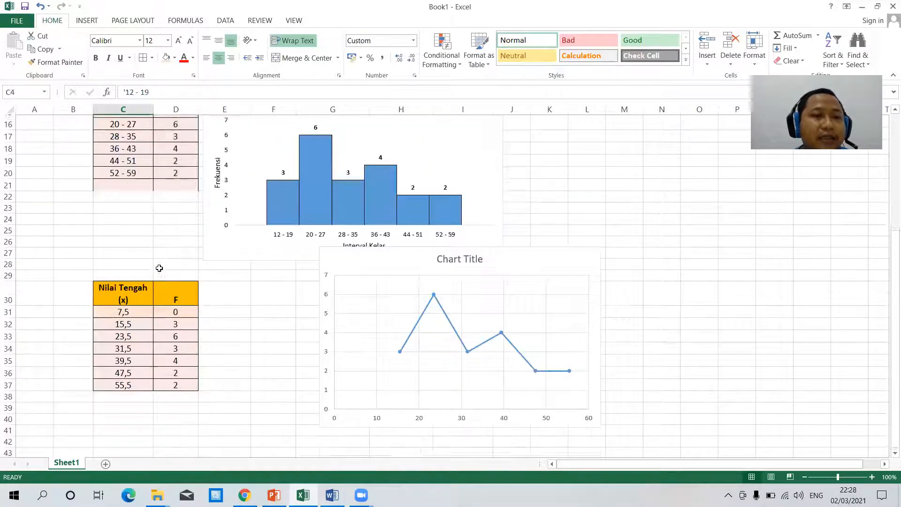
Step: Add a closing row below the midpoint table with Nilai Tengah 63,5 in C38 and F 0 in D38
{"action": "left_click", "coordinate": [125, 319]}
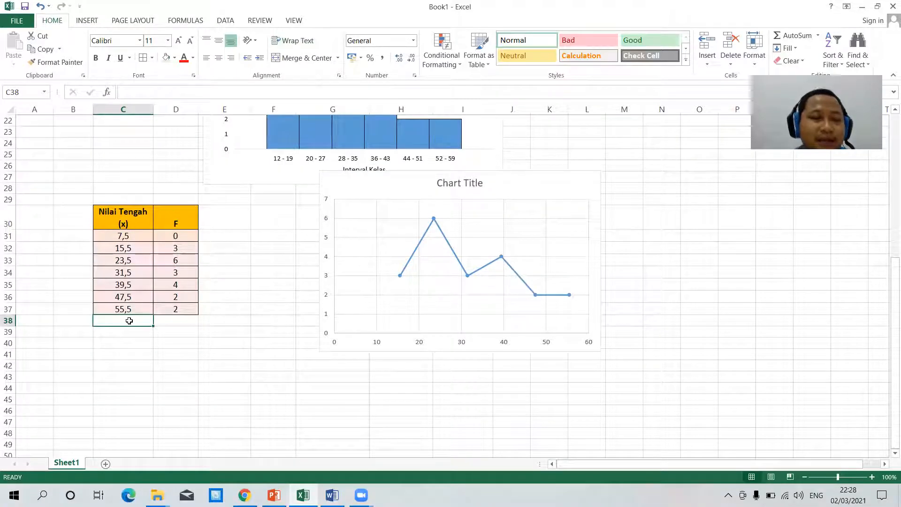
{"action": "type", "text": "63"}
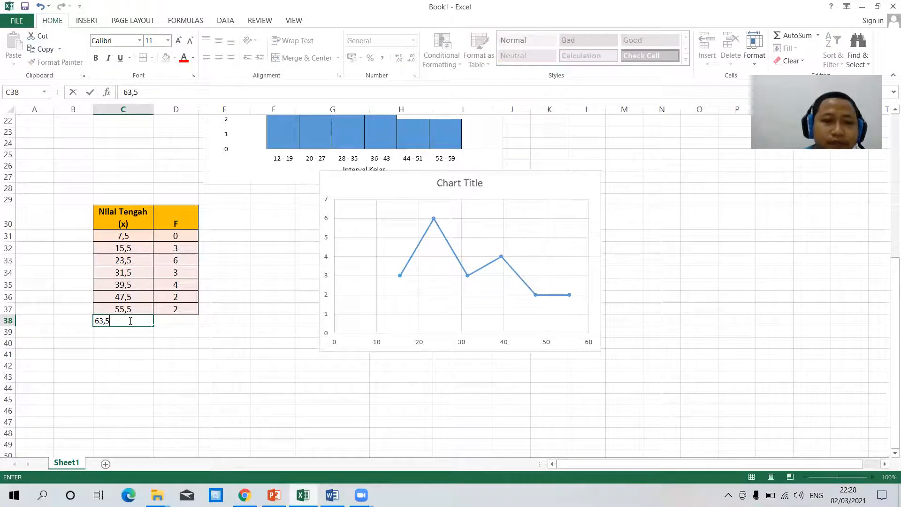
{"action": "type", "text": ",5"}
{"action": "left_click", "coordinate": [218, 388]}
{"action": "left_click", "coordinate": [181, 324]}
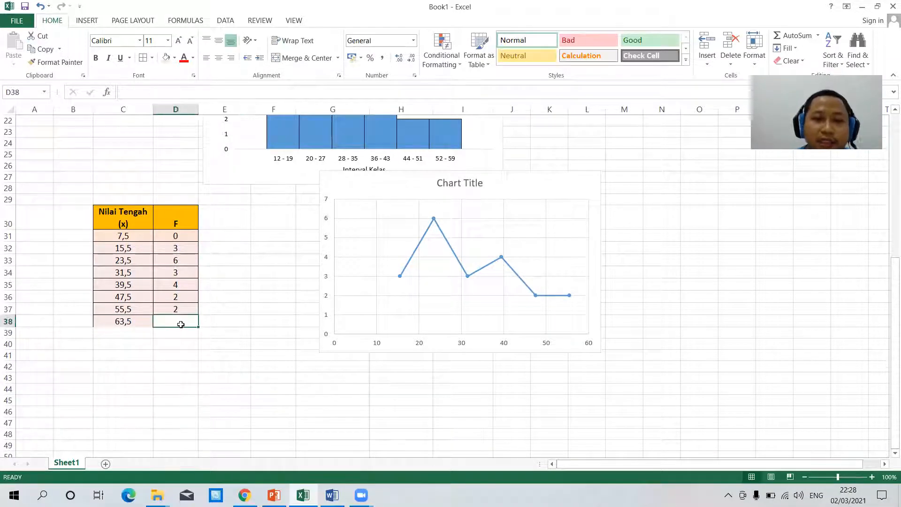
{"action": "type", "text": "0"}
{"action": "left_click", "coordinate": [268, 378]}
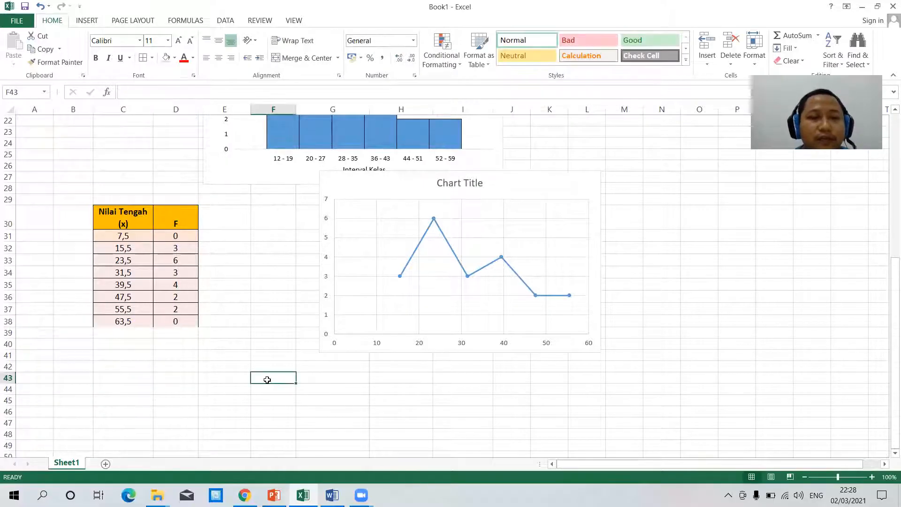
Step: Delete the existing scatter chart that lacks the two zero-frequency endpoints
{"action": "left_click", "coordinate": [342, 355]}
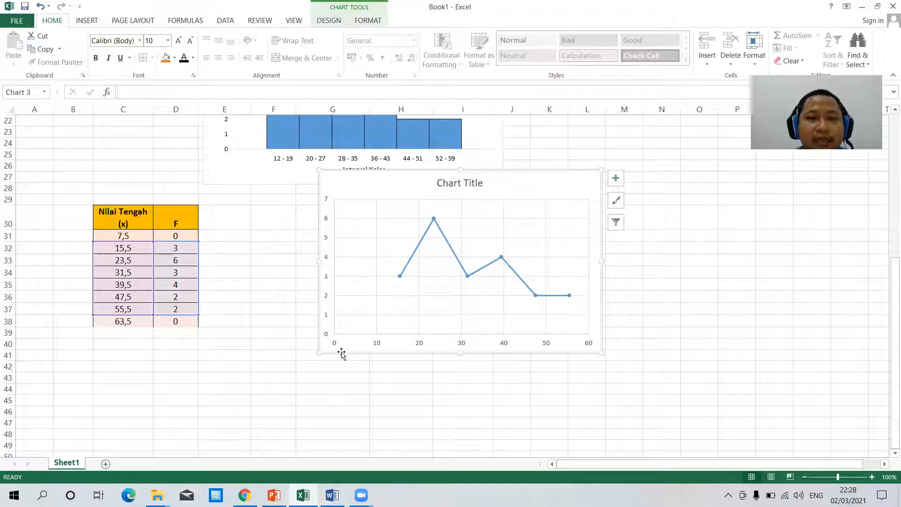
{"action": "right_click", "coordinate": [341, 353]}
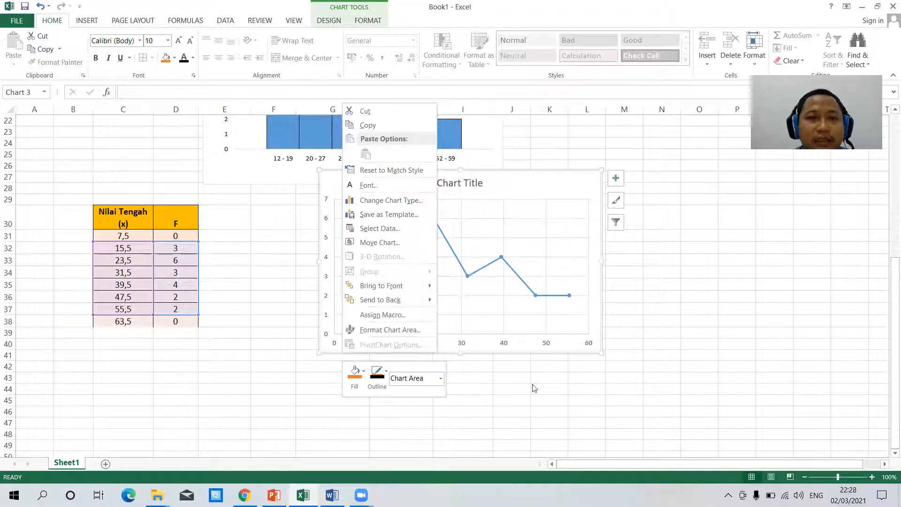
{"action": "key", "text": "Escape"}
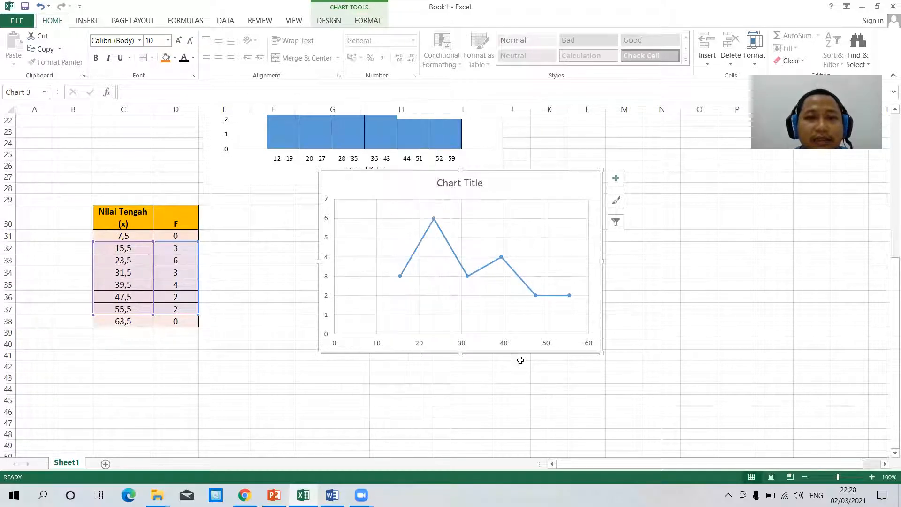
{"action": "key", "text": "Delete"}
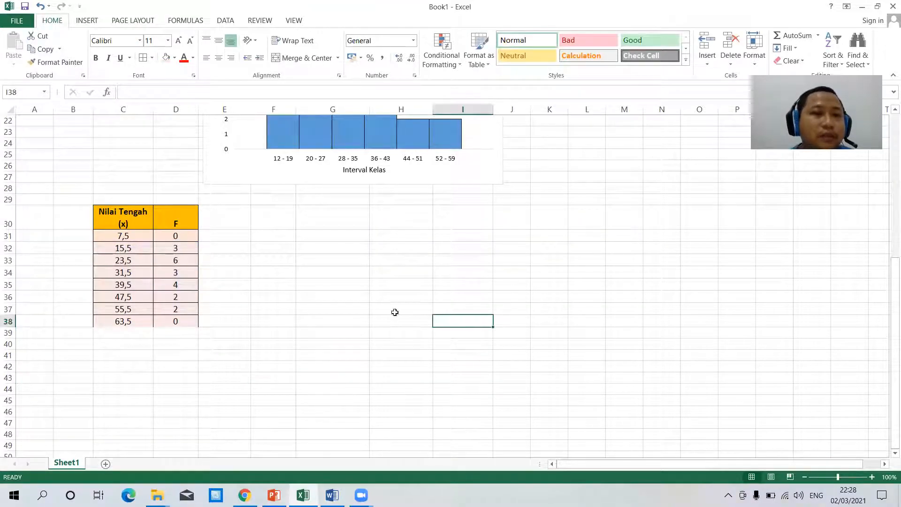
Step: Insert a Scatter with Straight Lines and Markers chart from the extended Nilai Tengah and F values in C31:D38
{"action": "left_click_drag", "start_coordinate": [118, 236], "coordinate": [178, 321]}
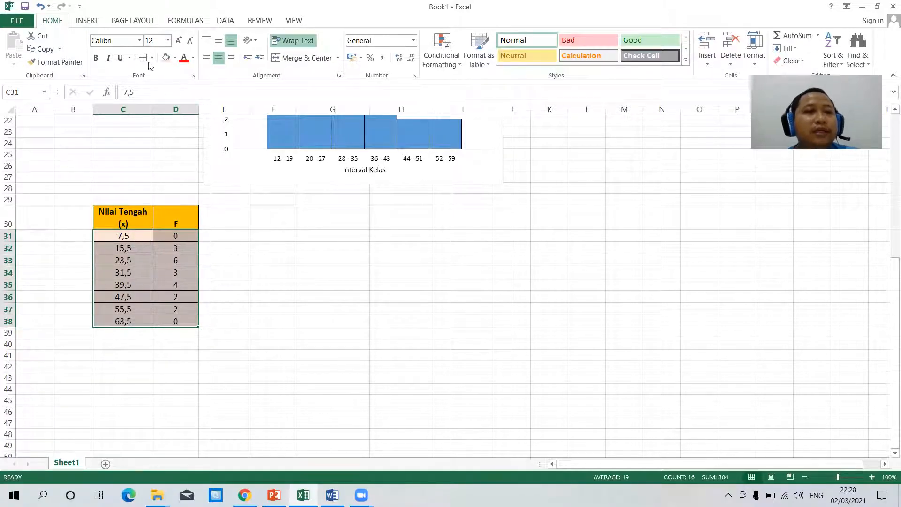
{"action": "left_click", "coordinate": [88, 21]}
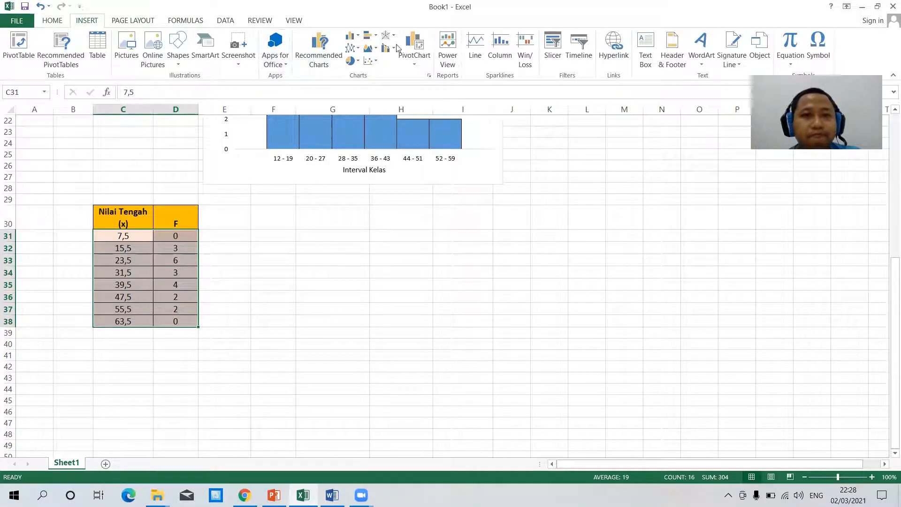
{"action": "left_click", "coordinate": [433, 28]}
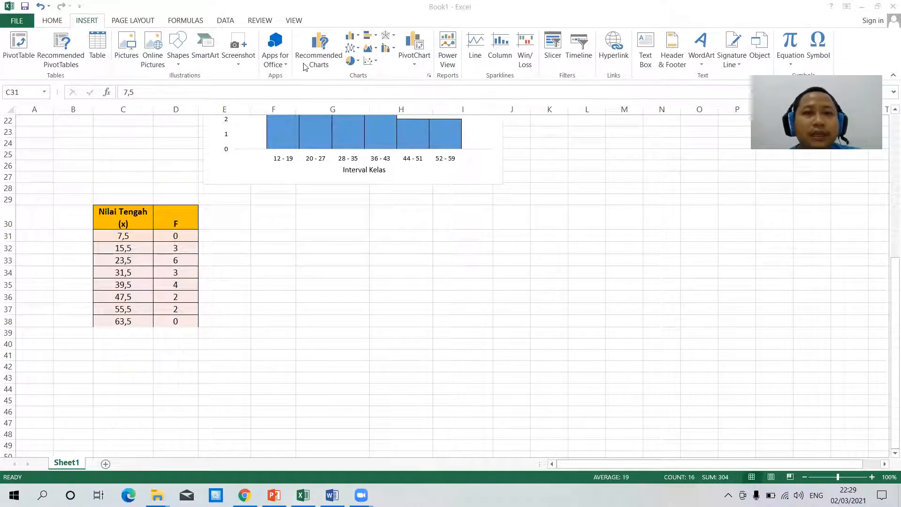
{"action": "left_click", "coordinate": [430, 79]}
{"action": "left_click", "coordinate": [430, 77]}
{"action": "left_click", "coordinate": [340, 253]}
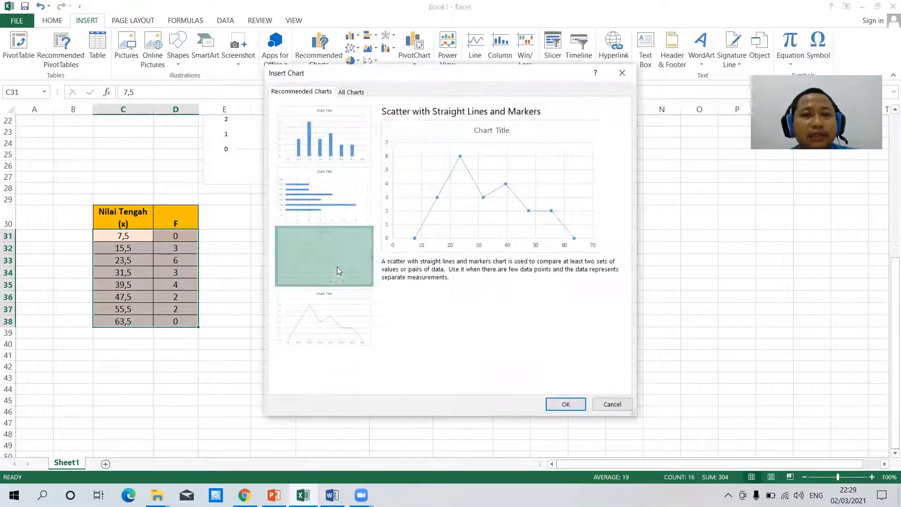
{"action": "left_click", "coordinate": [574, 404]}
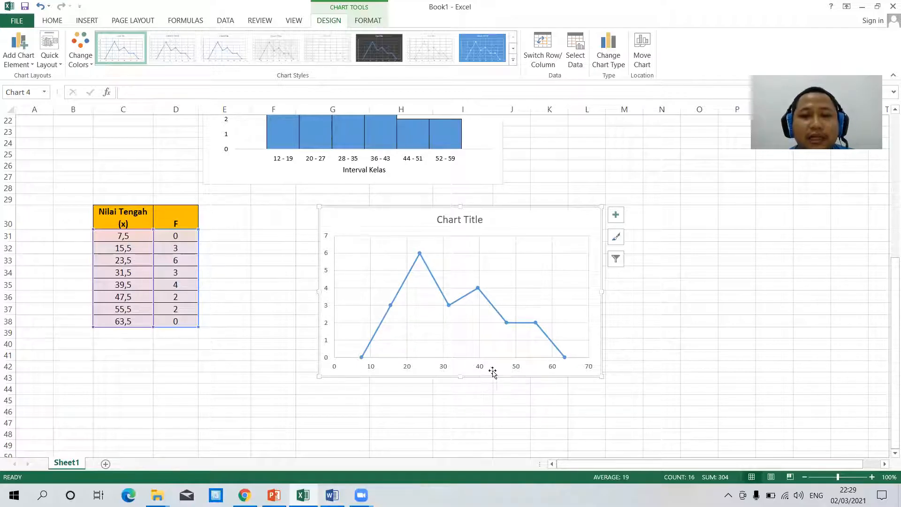
Step: Apply the quick layout with both axis titles, a legend, fine gridlines and no chart title to the polygon chart
{"action": "left_click", "coordinate": [58, 63]}
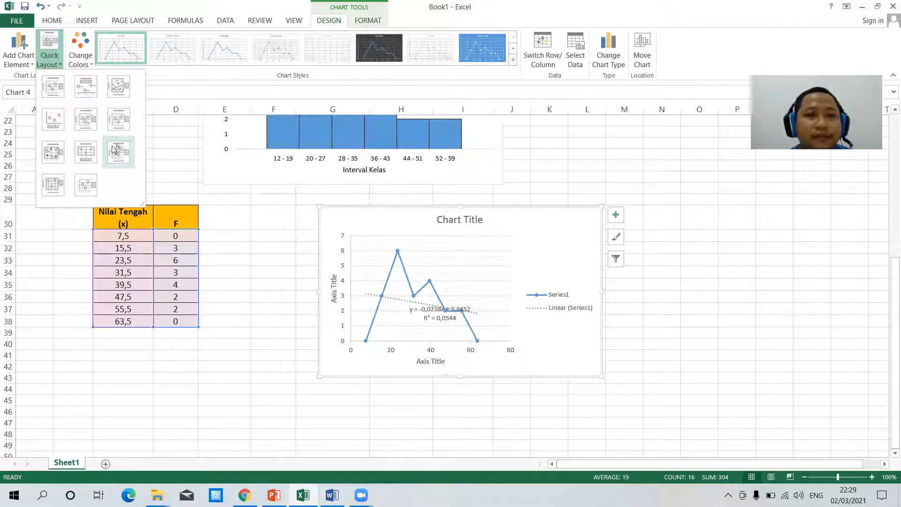
{"action": "left_click", "coordinate": [57, 186]}
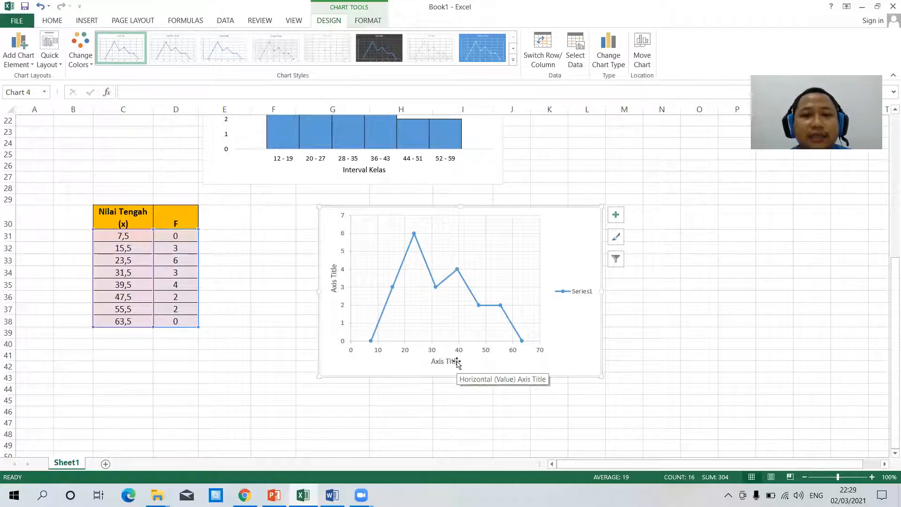
Step: Apply the quick layout with a chart title, both axis titles and a last-point label to the polygon chart, and delete the legend
{"action": "left_click", "coordinate": [50, 54]}
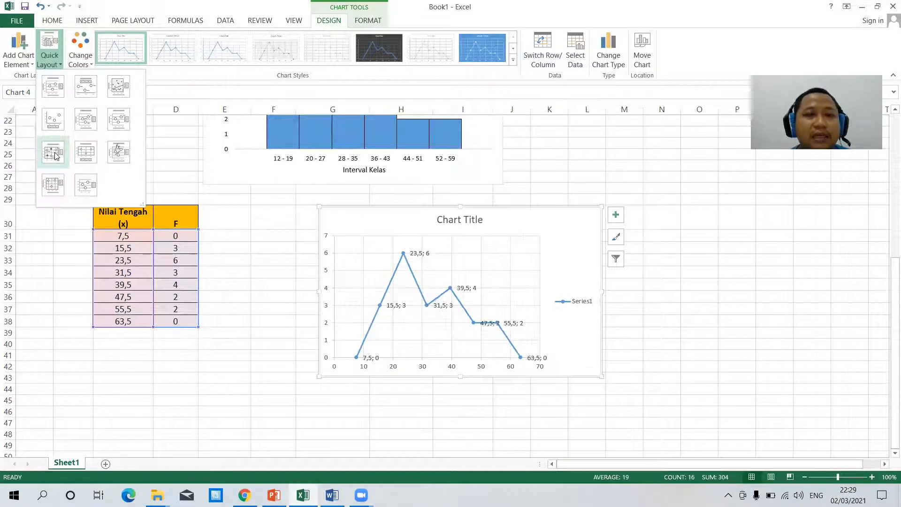
{"action": "left_click", "coordinate": [123, 123]}
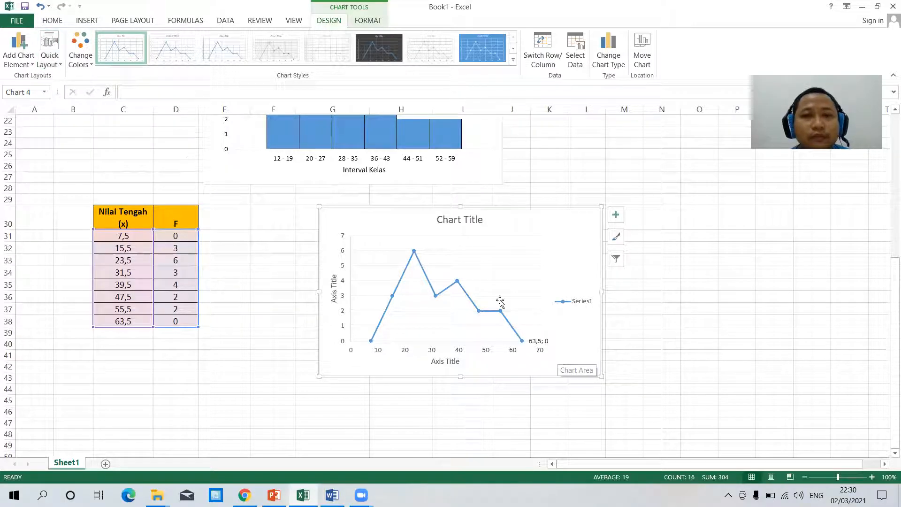
{"action": "left_click", "coordinate": [576, 307]}
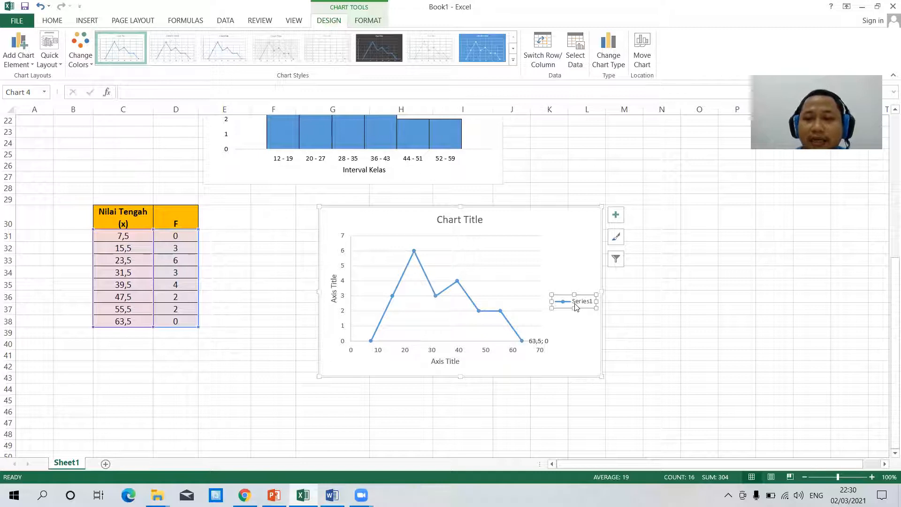
{"action": "key", "text": "Delete"}
Step: Move the data label of the polygon's last point (63,5; 0) down to just below the horizontal axis
{"action": "left_click", "coordinate": [580, 342]}
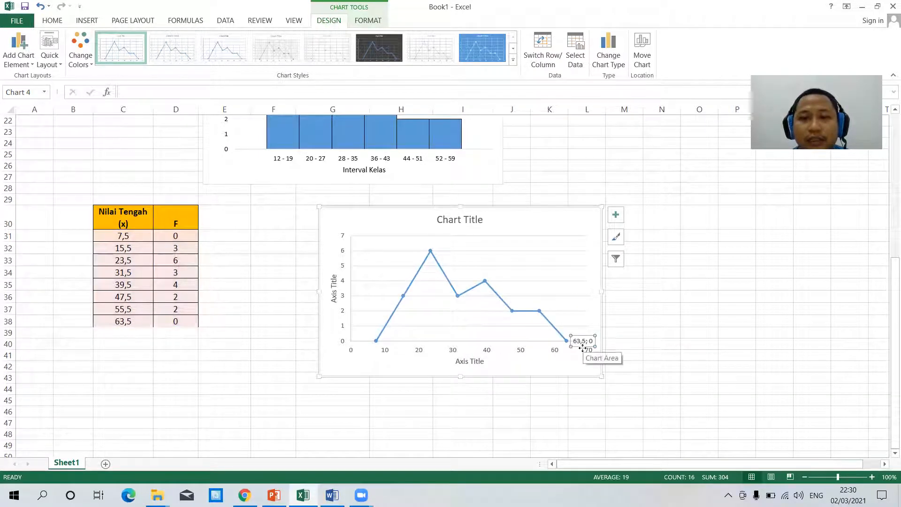
{"action": "left_click_drag", "start_coordinate": [582, 347], "coordinate": [578, 356]}
{"action": "left_click", "coordinate": [657, 355]}
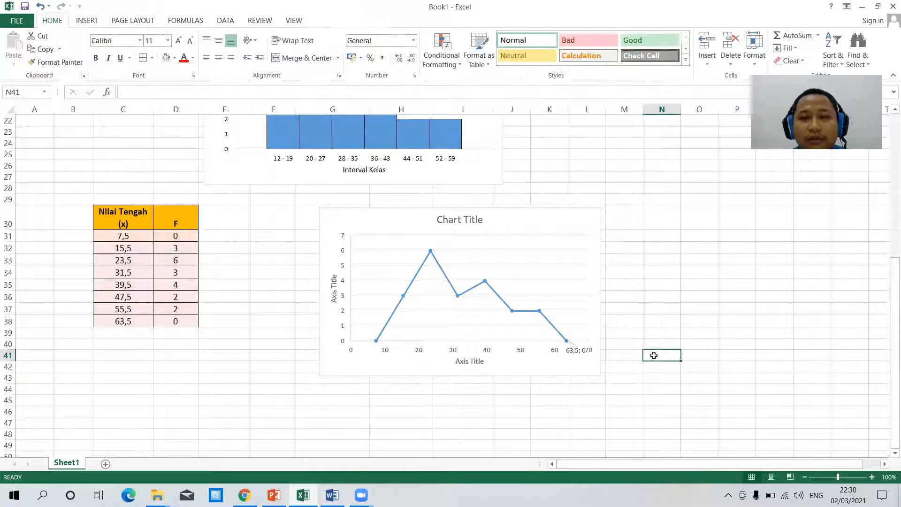
{"action": "left_click_drag", "start_coordinate": [123, 322], "coordinate": [172, 324]}
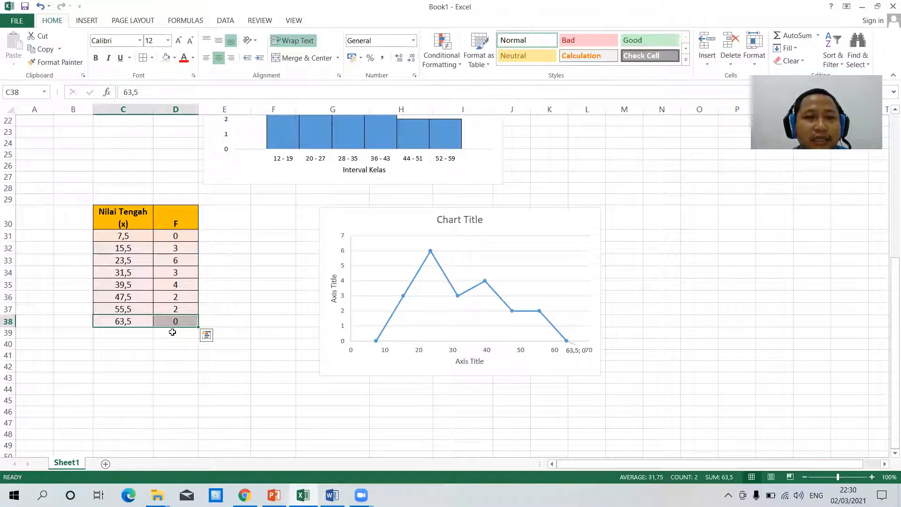
{"action": "key", "text": "Delete"}
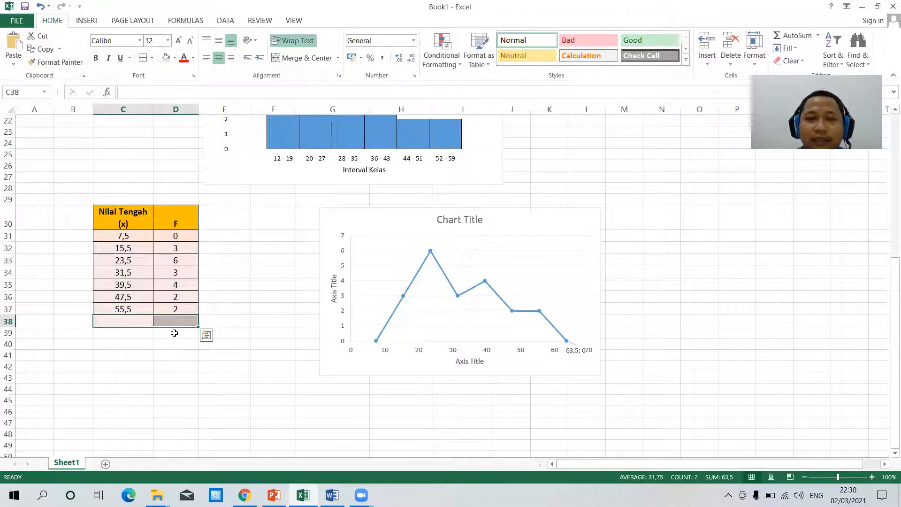
{"action": "key", "text": "ctrl+z"}
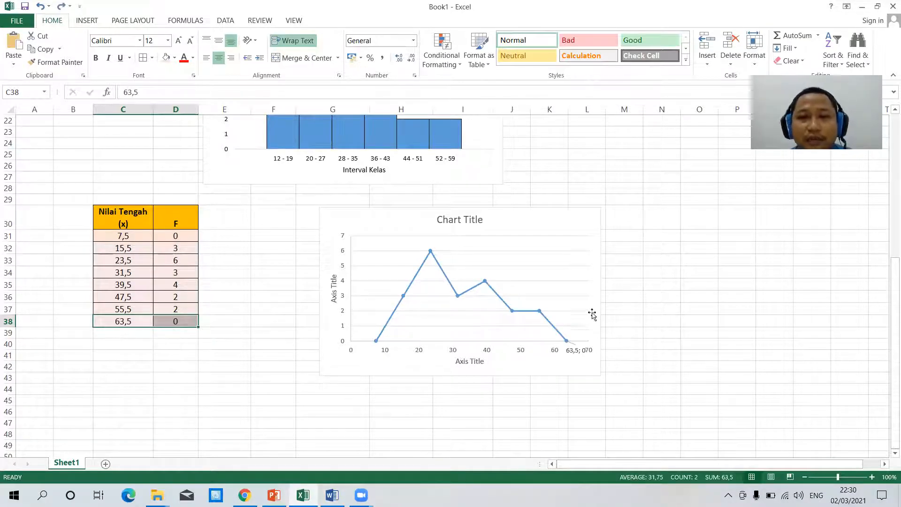
Step: Widen the polygon chart slightly so the last point's label separates from the 70 on the horizontal axis
{"action": "left_click", "coordinate": [602, 296]}
{"action": "left_click_drag", "start_coordinate": [602, 293], "coordinate": [629, 293]}
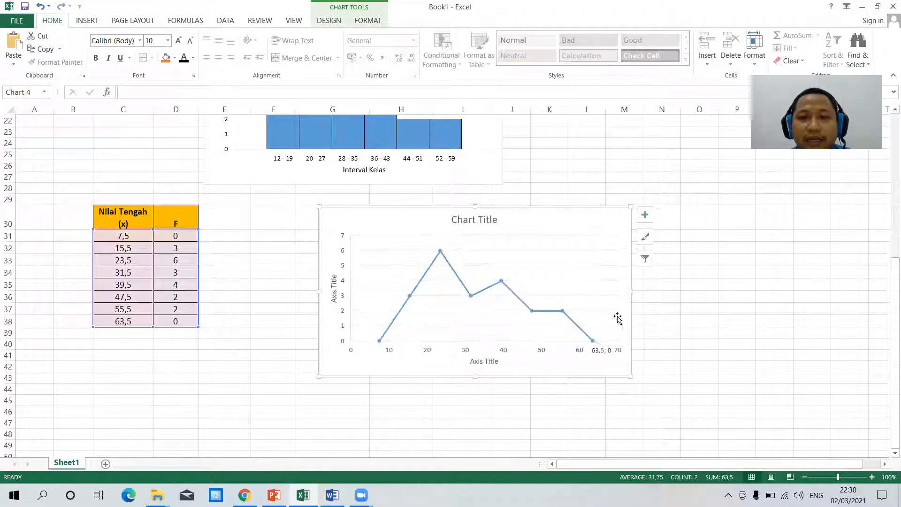
{"action": "left_click", "coordinate": [601, 350]}
{"action": "left_click_drag", "start_coordinate": [602, 348], "coordinate": [599, 351]}
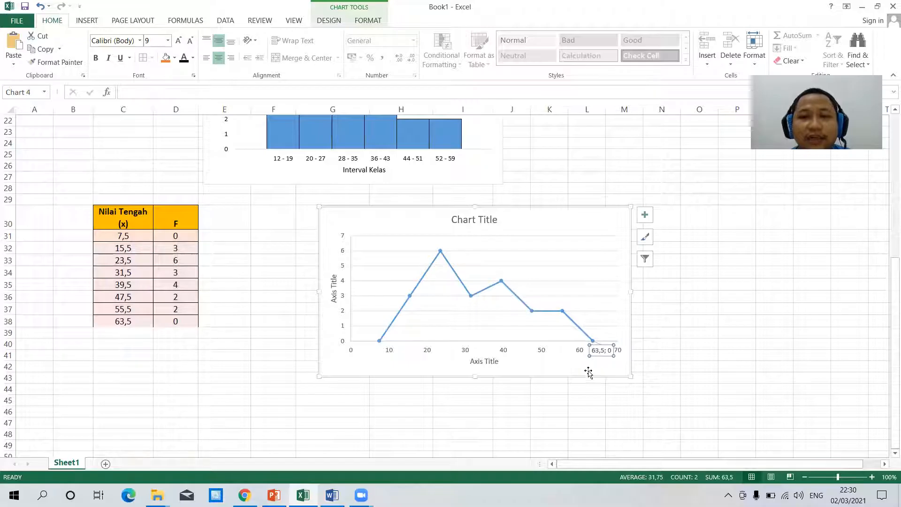
{"action": "left_click", "coordinate": [597, 412]}
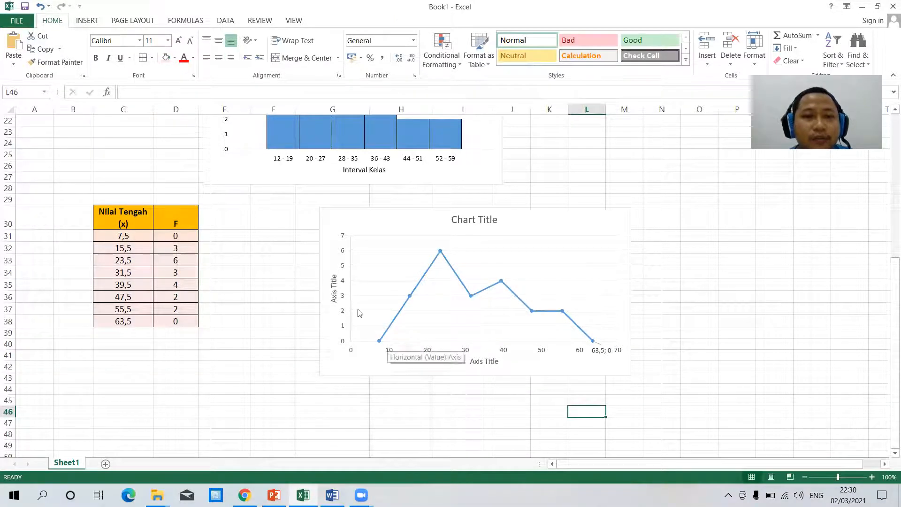
Step: Make the polygon chart slightly taller and move it next to the Nilai Tengah table, below the histogram
{"action": "left_click", "coordinate": [481, 222]}
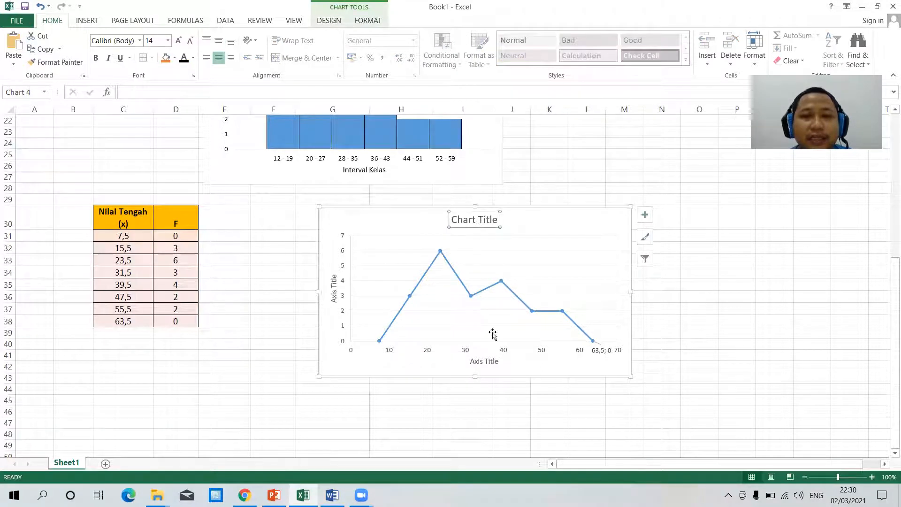
{"action": "left_click_drag", "start_coordinate": [475, 377], "coordinate": [475, 393]}
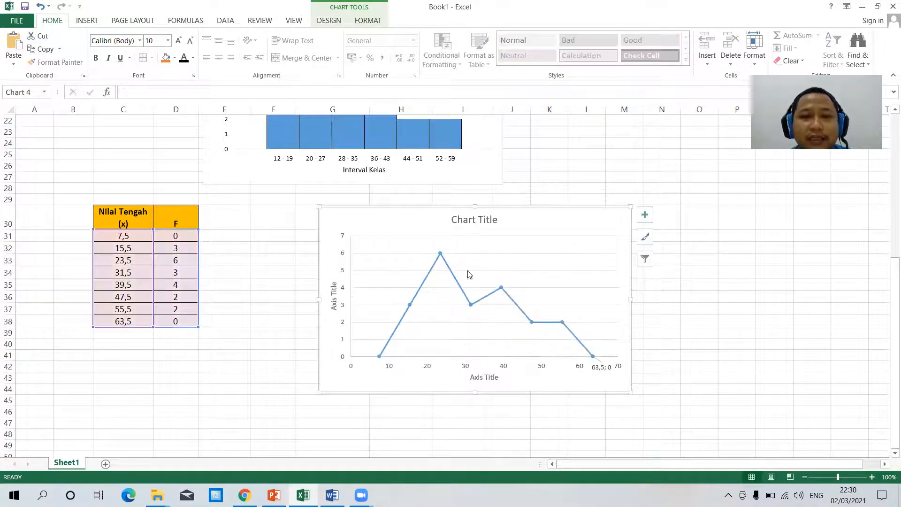
{"action": "left_click", "coordinate": [473, 221]}
{"action": "left_click_drag", "start_coordinate": [401, 205], "coordinate": [309, 200]}
{"action": "left_click", "coordinate": [673, 295]}
Step: Narrow the polygon chart to about the same width as the histogram above it, keeping its last-point label readable
{"action": "left_click", "coordinate": [381, 214]}
{"action": "left_click", "coordinate": [386, 214]}
{"action": "scroll", "coordinate": [387, 220], "scroll_direction": "up", "scroll_amount": 5}
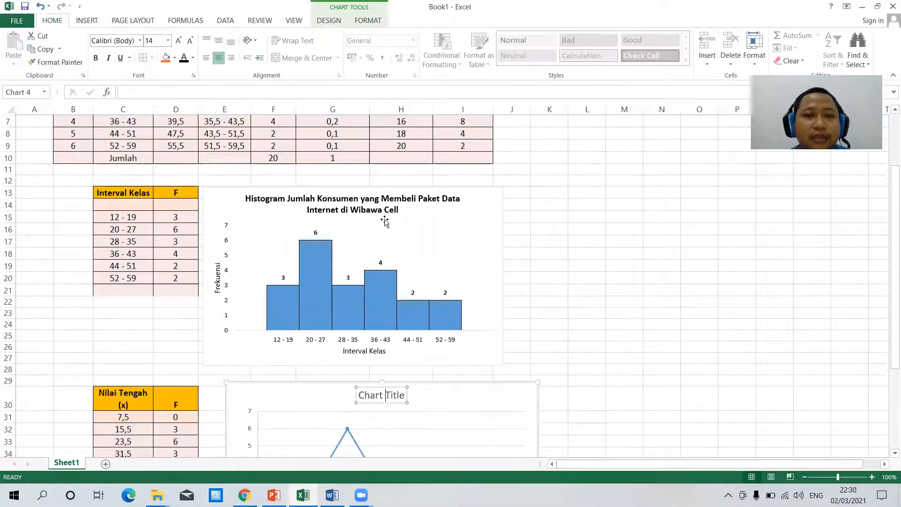
{"action": "scroll", "coordinate": [387, 230], "scroll_direction": "down", "scroll_amount": 3}
{"action": "scroll", "coordinate": [387, 230], "scroll_direction": "down", "scroll_amount": 3}
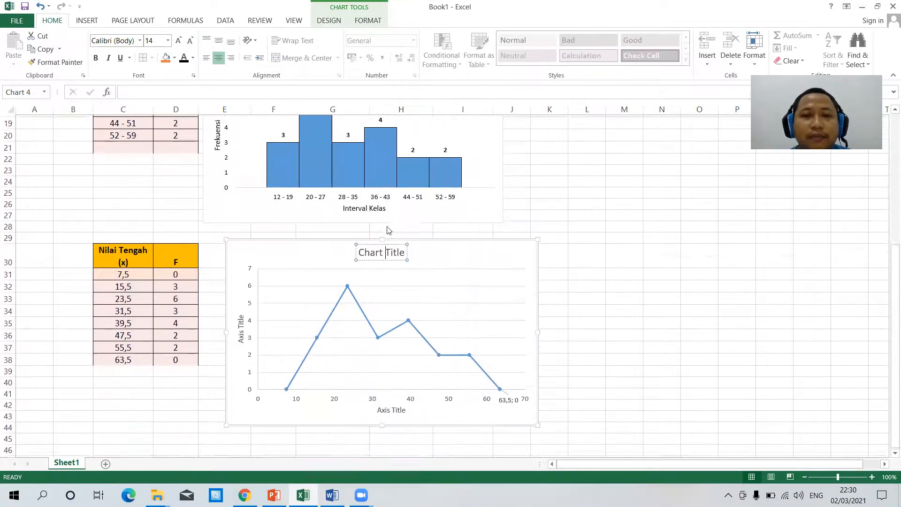
{"action": "left_click_drag", "start_coordinate": [531, 350], "coordinate": [510, 350]}
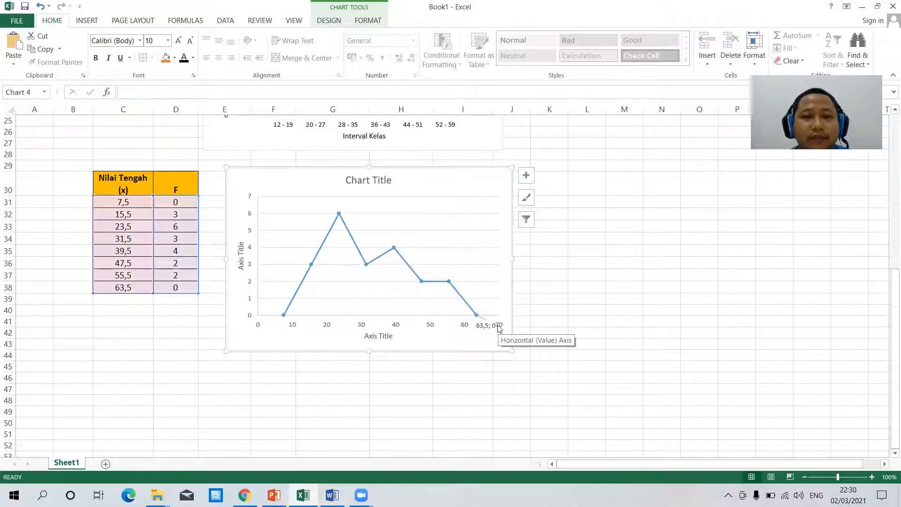
{"action": "left_click_drag", "start_coordinate": [512, 259], "coordinate": [522, 263]}
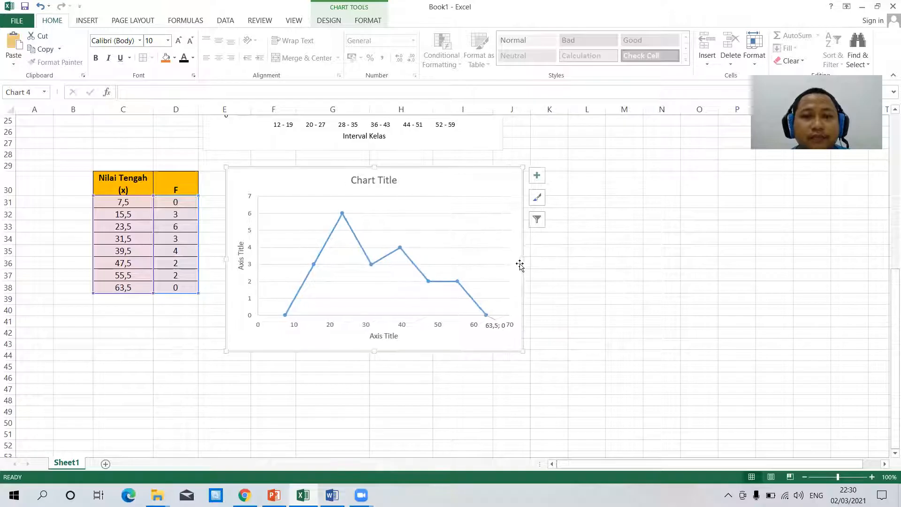
{"action": "scroll", "coordinate": [404, 223], "scroll_direction": "up", "scroll_amount": 1}
Step: Copy the text "Jumlah Konsumen yang Membeli Paket Data Internet di Wibawa Cell" from the histogram's title
{"action": "left_click", "coordinate": [371, 215]}
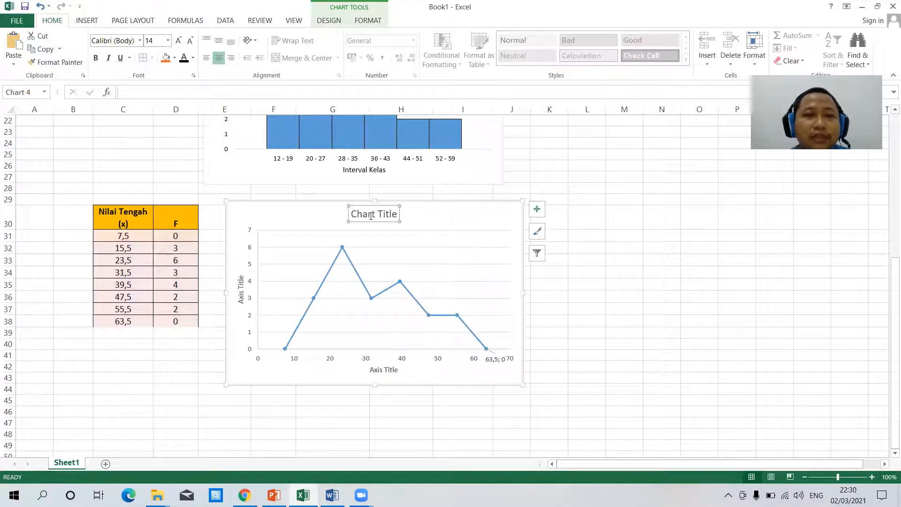
{"action": "scroll", "coordinate": [371, 215], "scroll_direction": "up", "scroll_amount": 3}
{"action": "left_click", "coordinate": [296, 127]}
{"action": "right_click", "coordinate": [398, 138]}
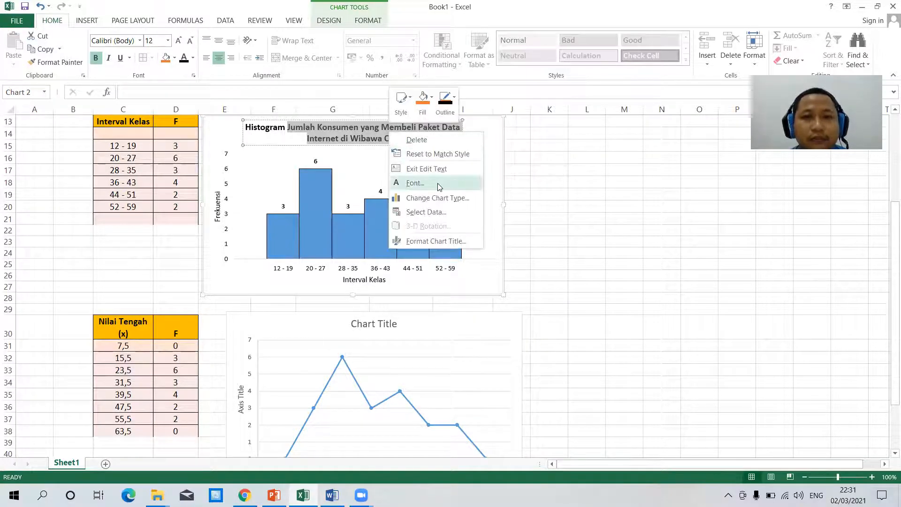
{"action": "right_click", "coordinate": [346, 139]}
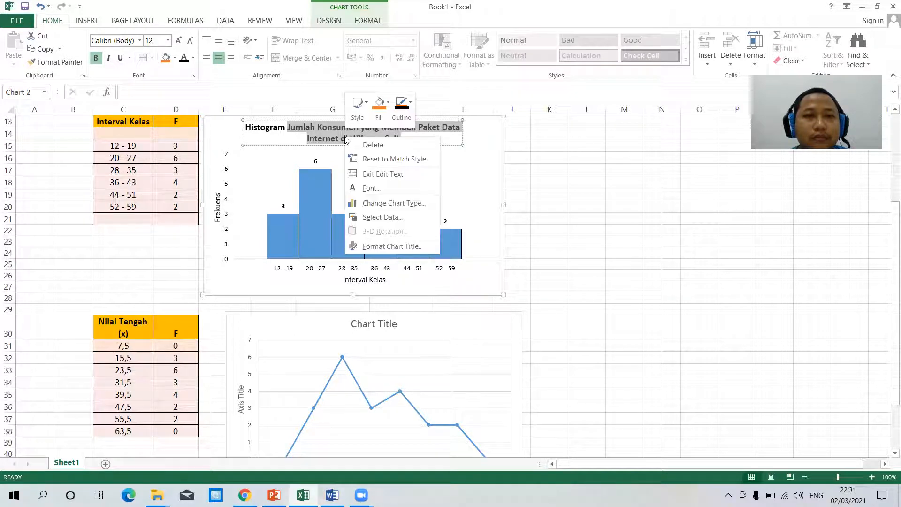
{"action": "left_click", "coordinate": [599, 210]}
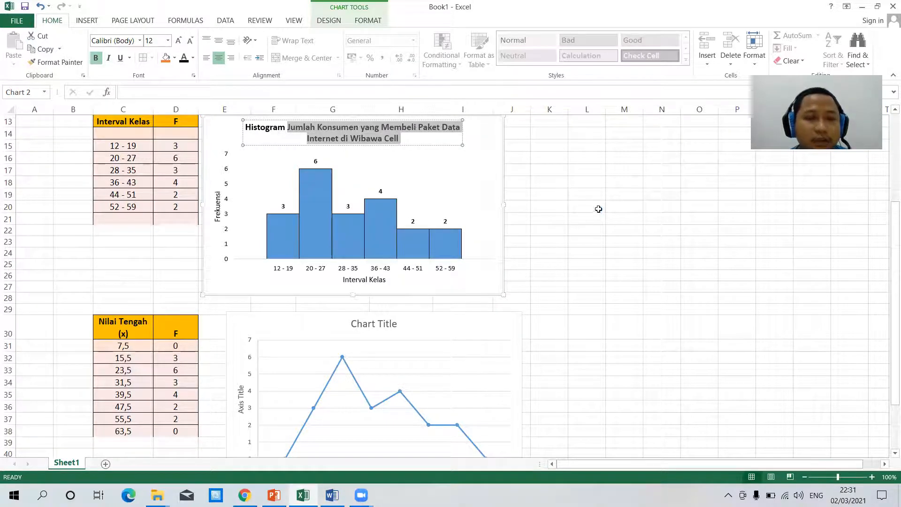
Step: Title the polygon chart "Poligon Jumlah Konsumen yang Membeli Paket Data Internet di Wibawa Cell", reusing the copied histogram wording
{"action": "scroll", "coordinate": [380, 268], "scroll_direction": "down", "scroll_amount": 3}
{"action": "left_click", "coordinate": [370, 215]}
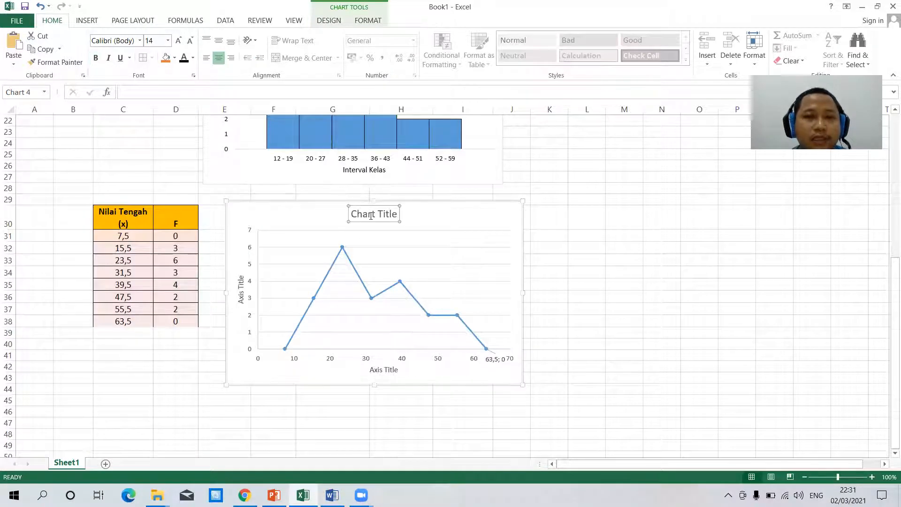
{"action": "triple_click", "coordinate": [372, 215]}
{"action": "type", "text": "poligon"}
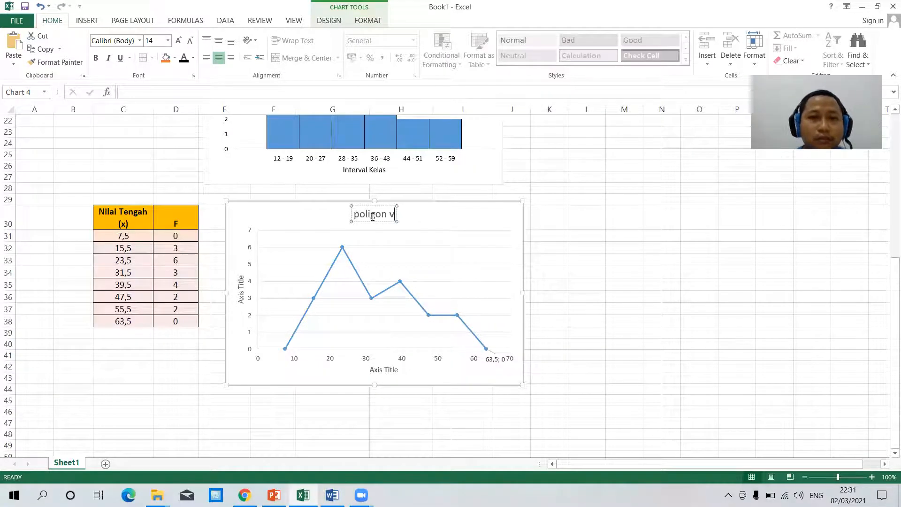
{"action": "type", "text": "Jumlah Konsumen yang Membeli Paket Data Internet di Wibawa Cell"}
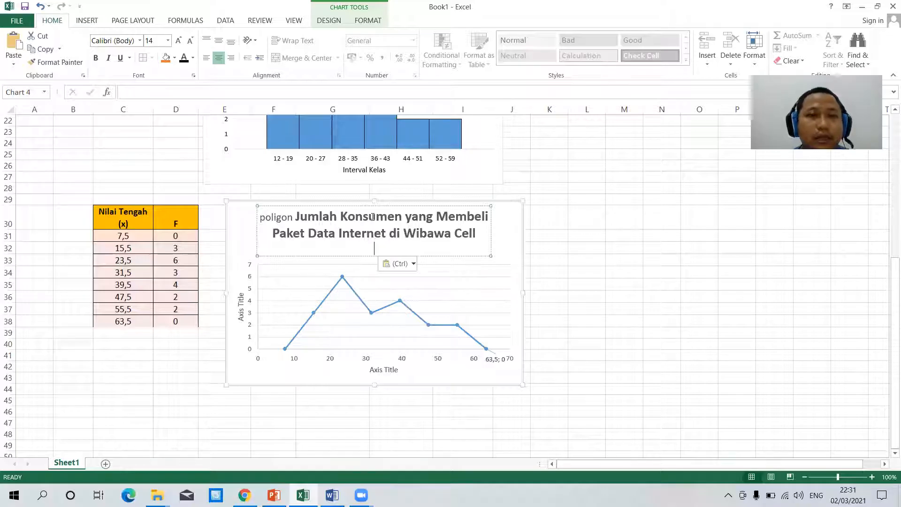
{"action": "key", "text": "BackSpace"}
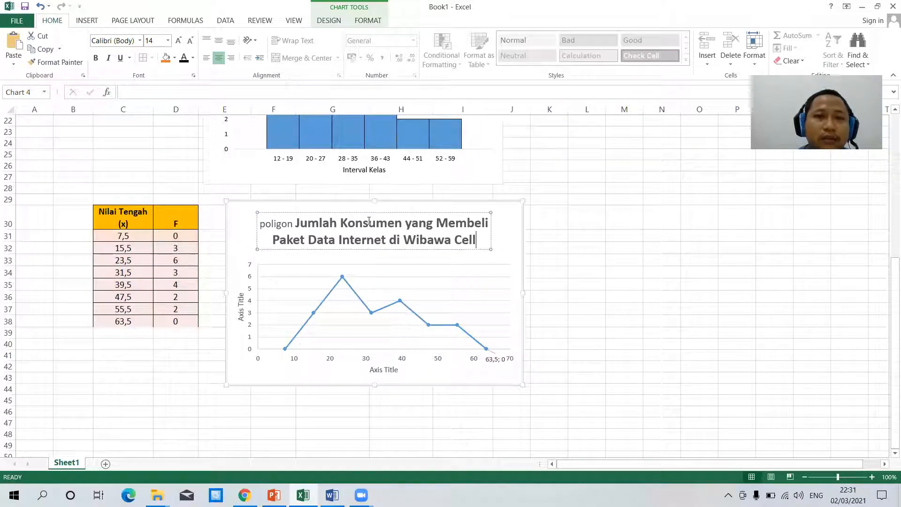
{"action": "left_click", "coordinate": [261, 224]}
{"action": "type", "text": "P"}
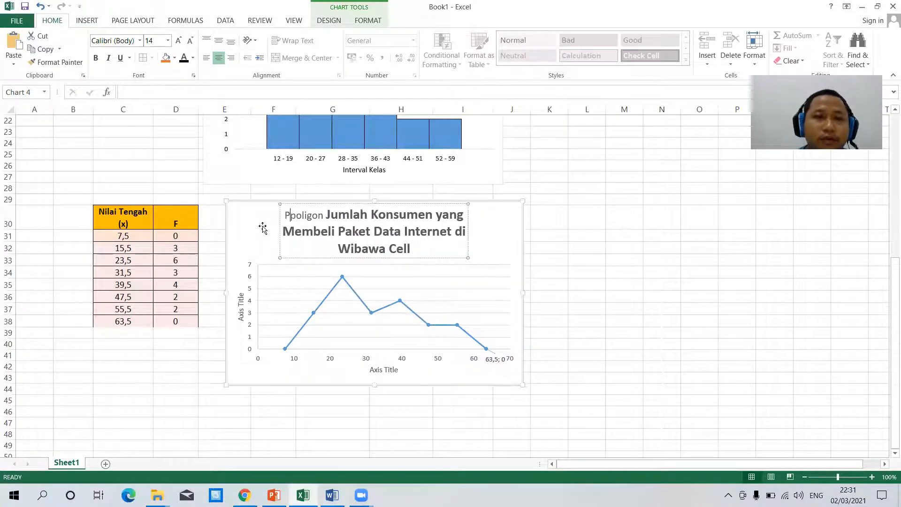
{"action": "key", "text": "Delete"}
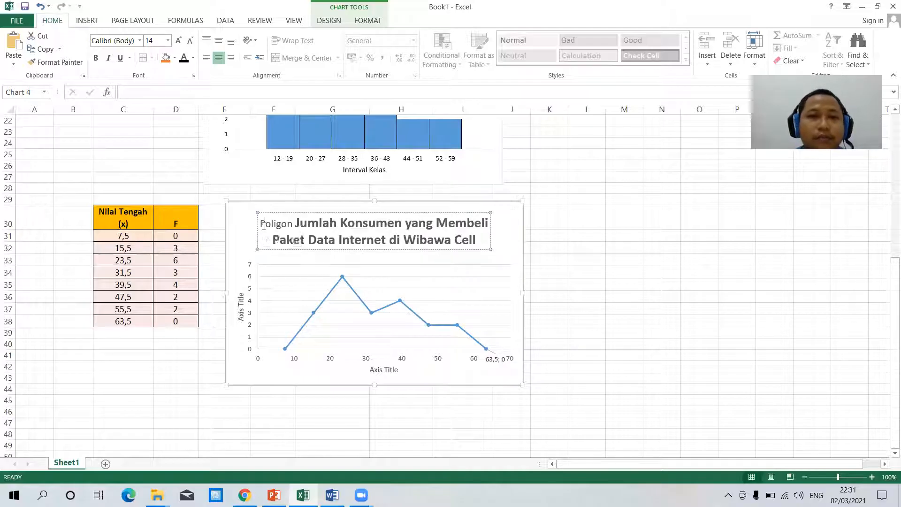
Step: Format the whole polygon chart title as bold 12-point text
{"action": "key", "text": "ctrl+a"}
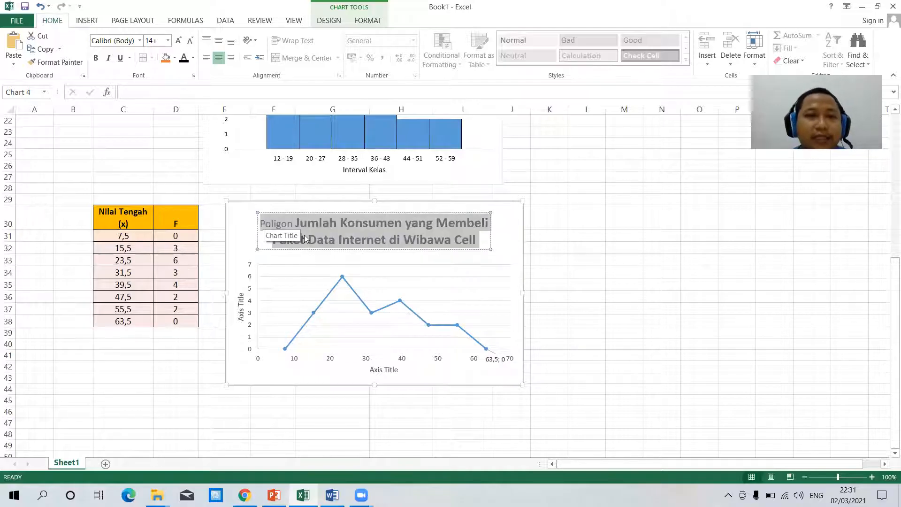
{"action": "left_click", "coordinate": [168, 40]}
{"action": "left_click", "coordinate": [158, 108]}
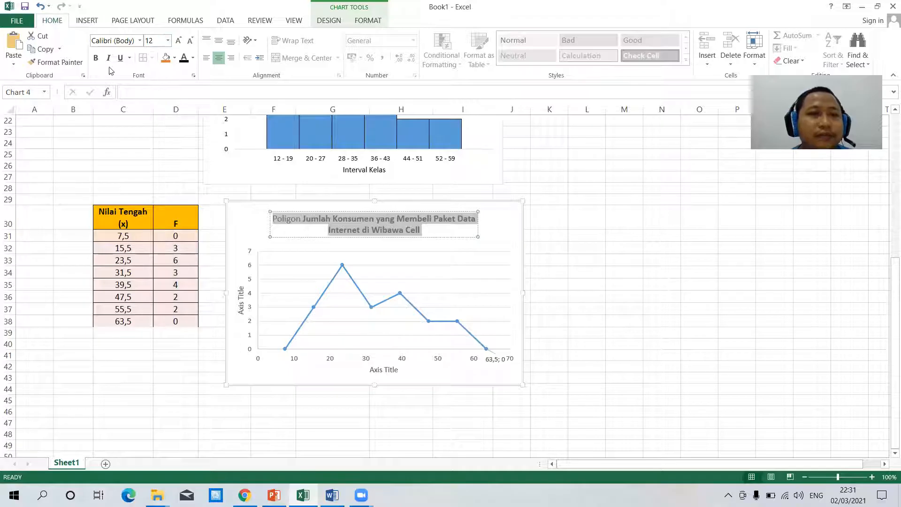
{"action": "left_click", "coordinate": [96, 57]}
{"action": "left_click", "coordinate": [576, 317]}
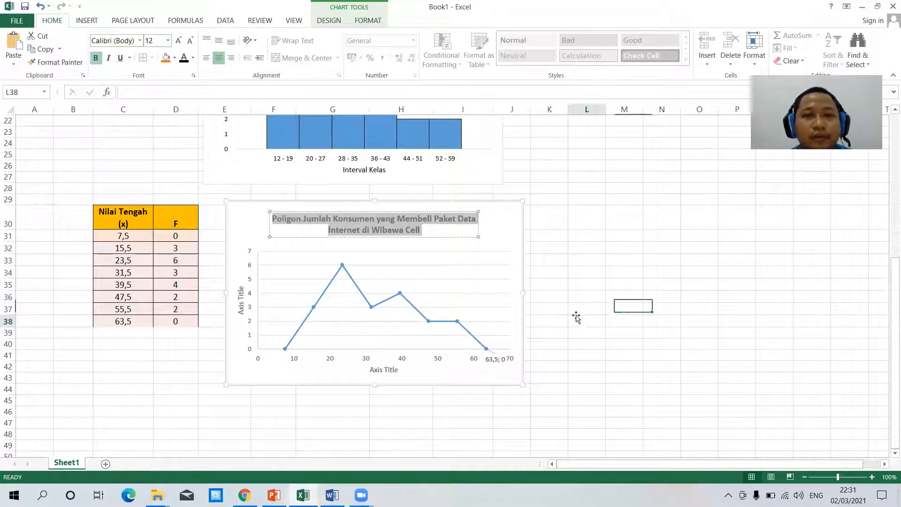
Step: Set the polygon chart's horizontal axis title to "Titik tengah"
{"action": "left_click", "coordinate": [388, 371]}
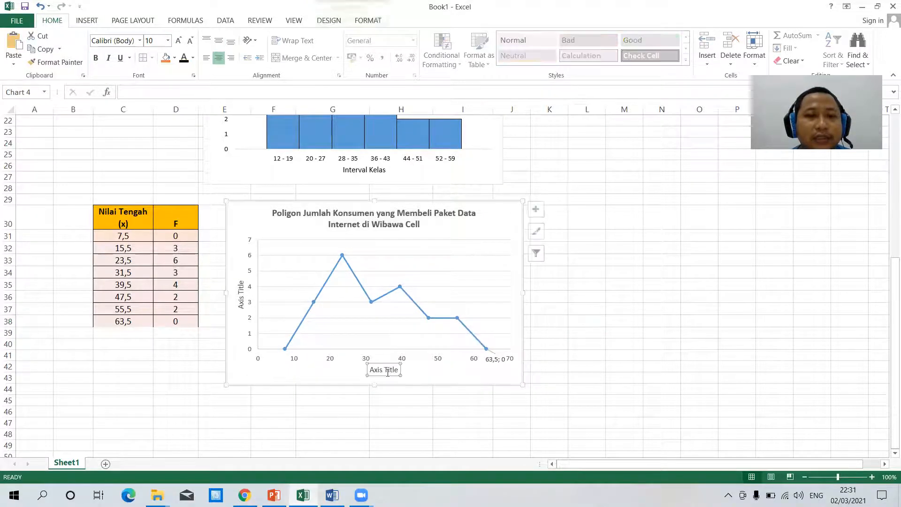
{"action": "triple_click", "coordinate": [392, 373]}
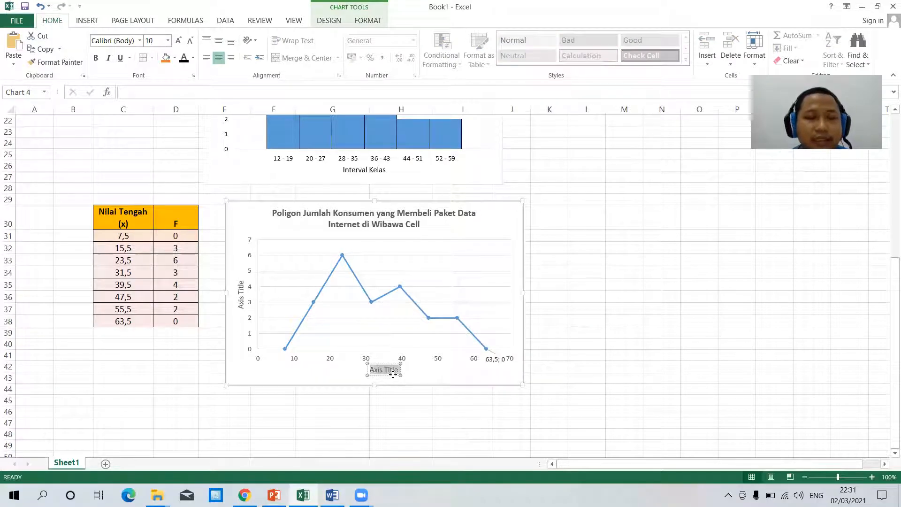
{"action": "type", "text": "titik"}
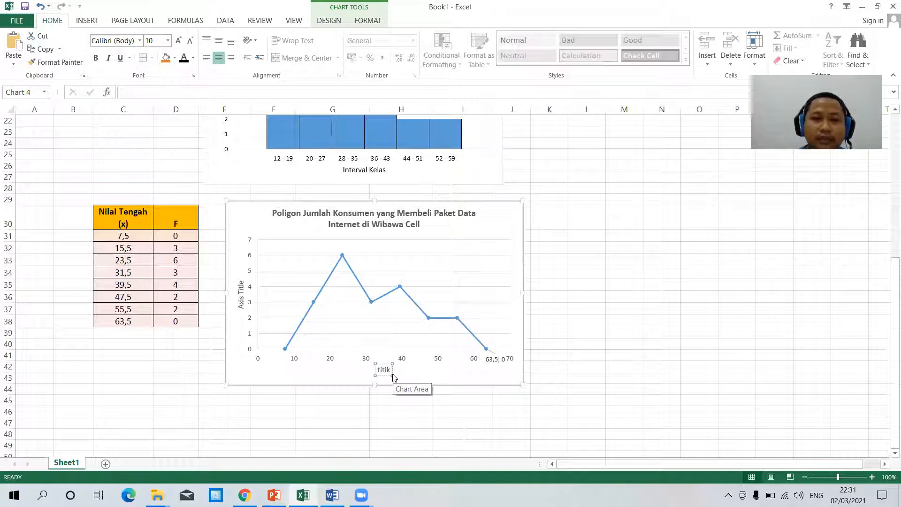
{"action": "key", "text": "BackSpace"}
{"action": "key", "text": "BackSpace"}
{"action": "key", "text": "BackSpace"}
{"action": "key", "text": "BackSpace"}
{"action": "key", "text": "BackSpace"}
{"action": "type", "text": "Titik"}
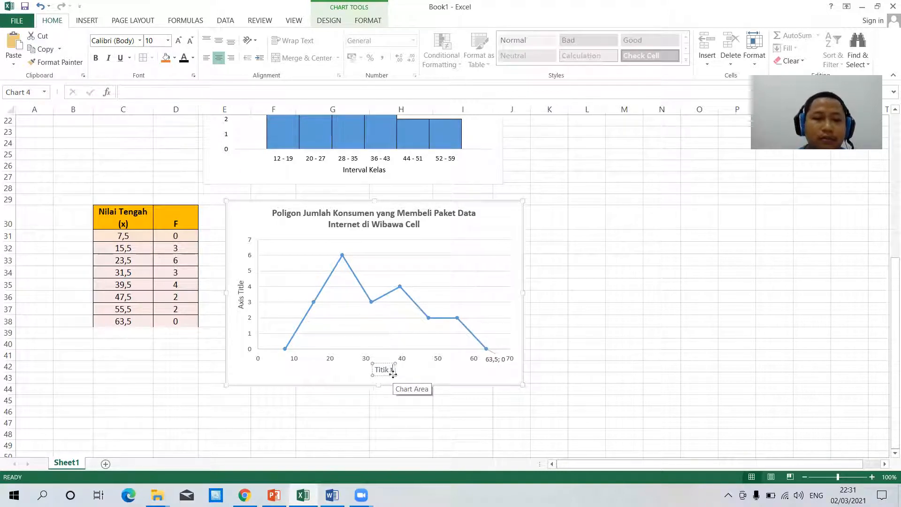
{"action": "type", "text": " tengah"}
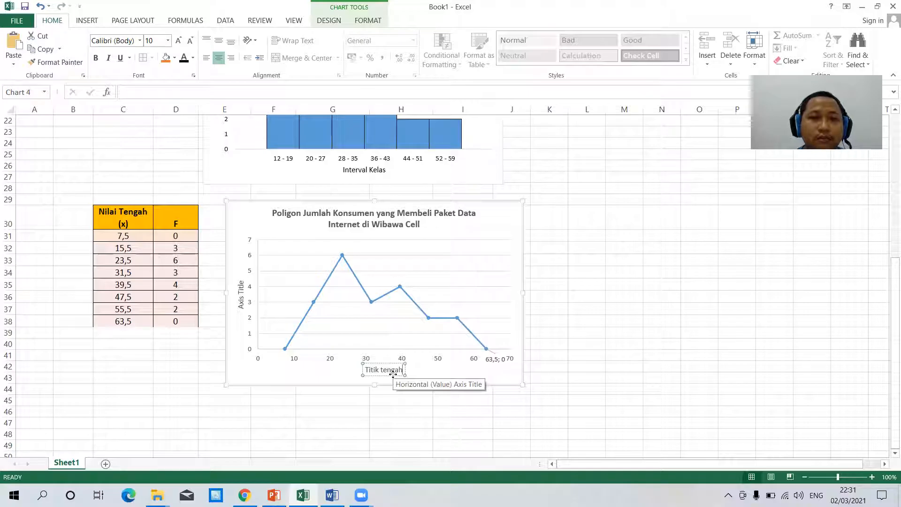
Step: Set the polygon chart's vertical axis title to "Frekuensi"
{"action": "left_click", "coordinate": [240, 293]}
{"action": "double_click", "coordinate": [239, 293]}
{"action": "key", "text": "ctrl+a"}
{"action": "type", "text": "Frekuensi"}
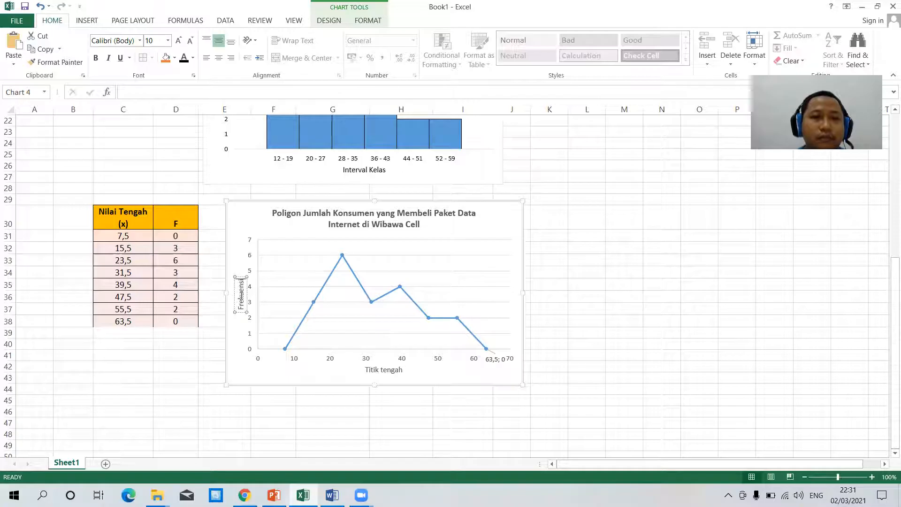
{"action": "left_click", "coordinate": [439, 428]}
Step: Colour the polygon chart's title, both axis titles and both axes' number labels black
{"action": "left_click", "coordinate": [242, 303]}
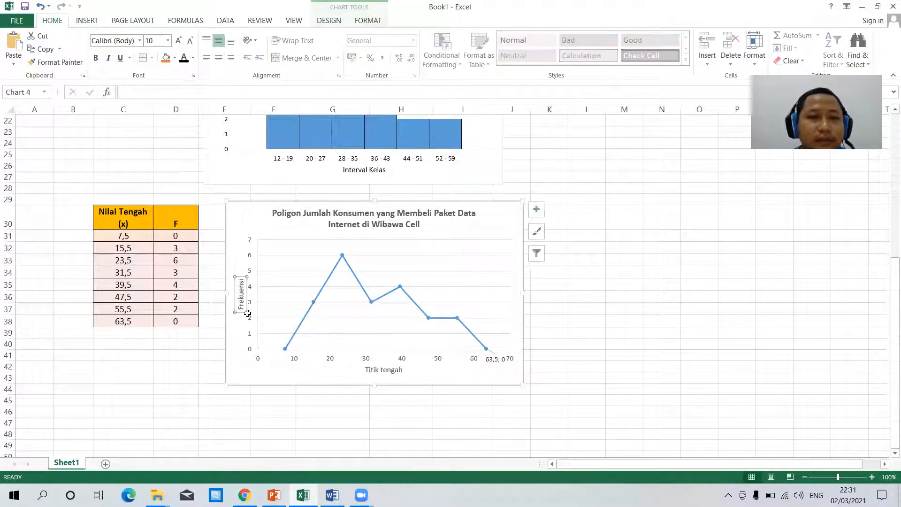
{"action": "left_click", "coordinate": [377, 375]}
{"action": "left_click", "coordinate": [238, 309]}
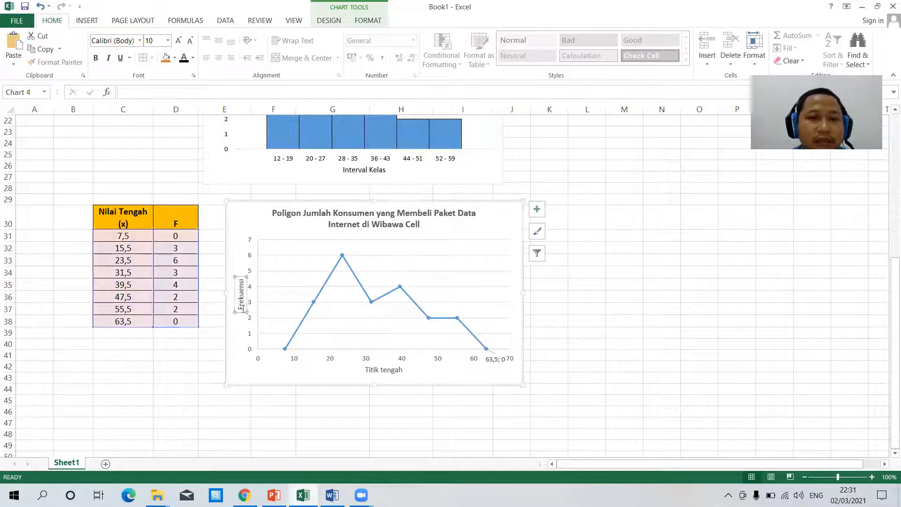
{"action": "left_click", "coordinate": [249, 276]}
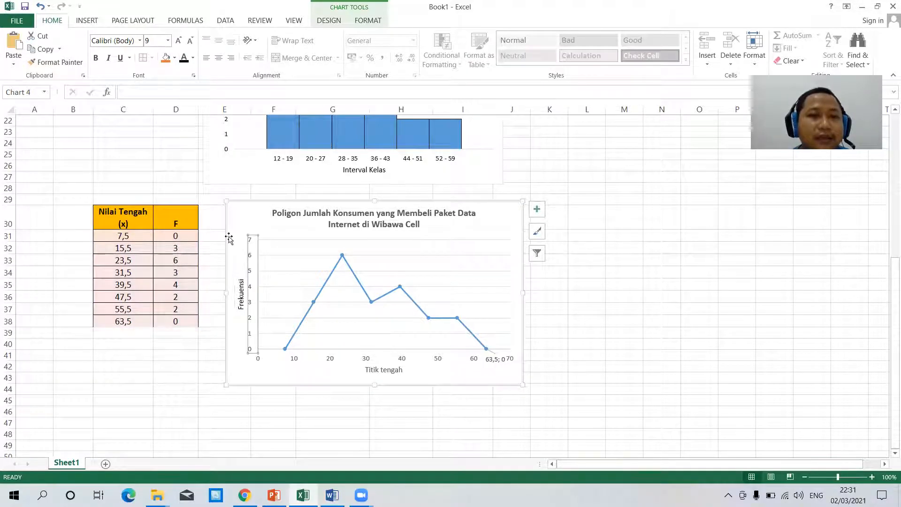
{"action": "left_click", "coordinate": [365, 362]}
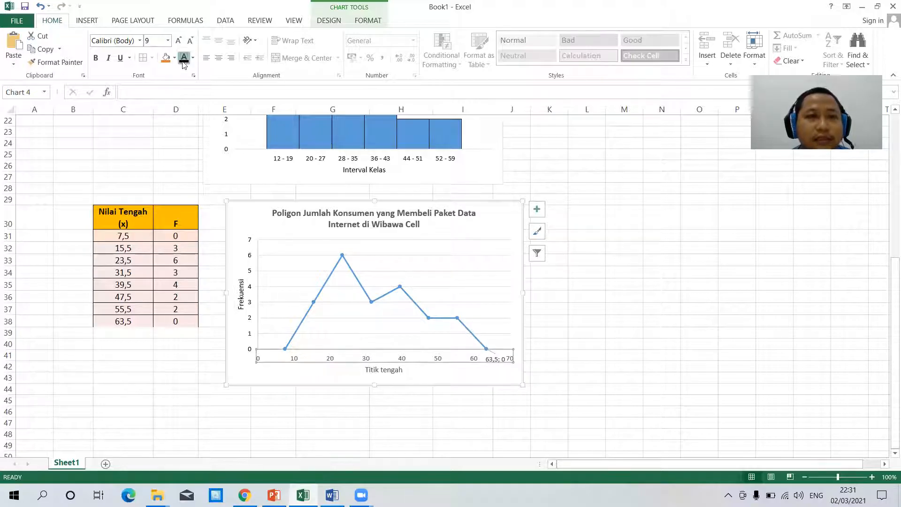
{"action": "left_click", "coordinate": [392, 370]}
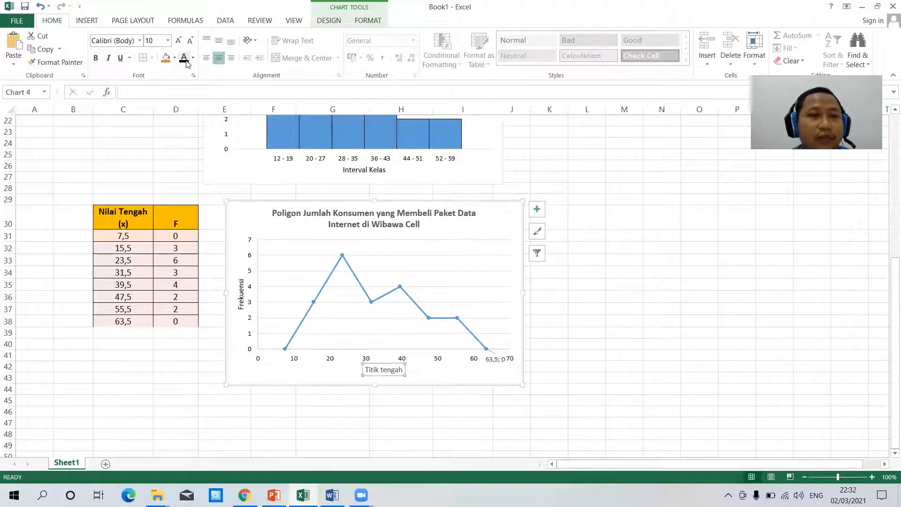
{"action": "left_click", "coordinate": [378, 226]}
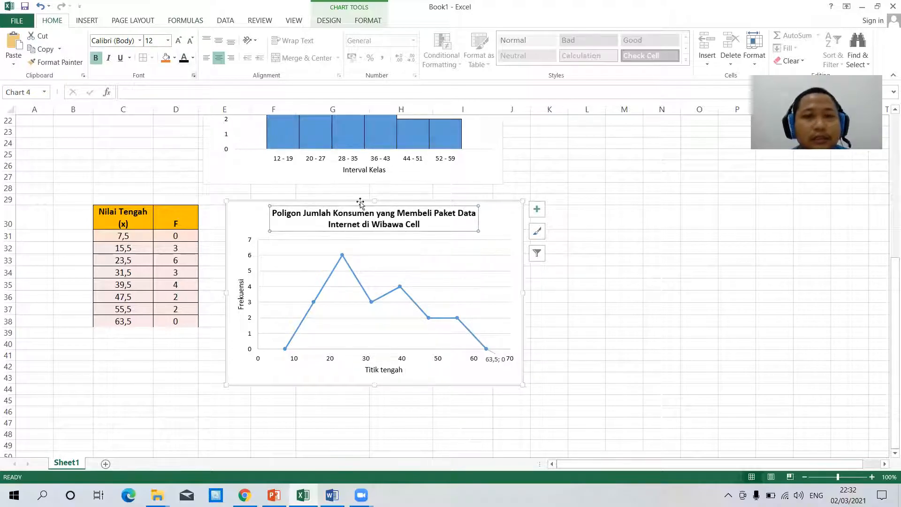
{"action": "left_click", "coordinate": [583, 310]}
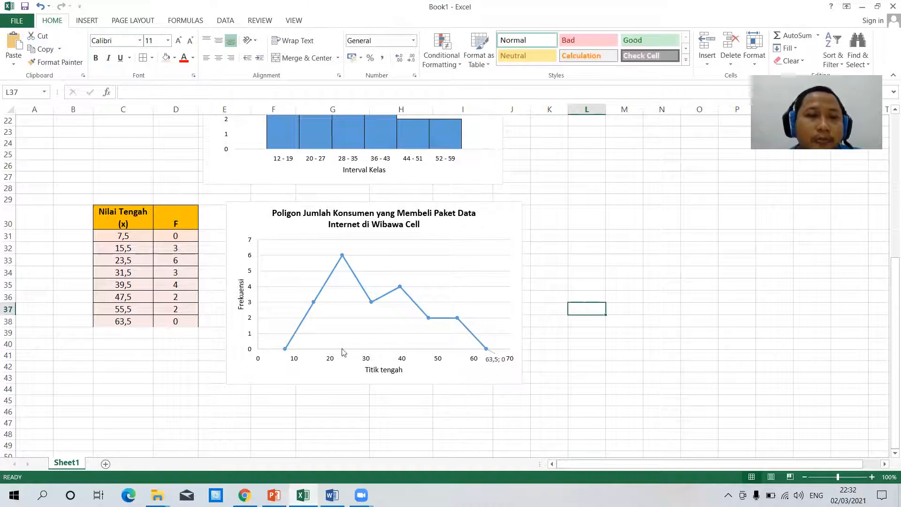
Step: Change the outline colour of the whole polygon line to standard red
{"action": "left_click", "coordinate": [298, 333]}
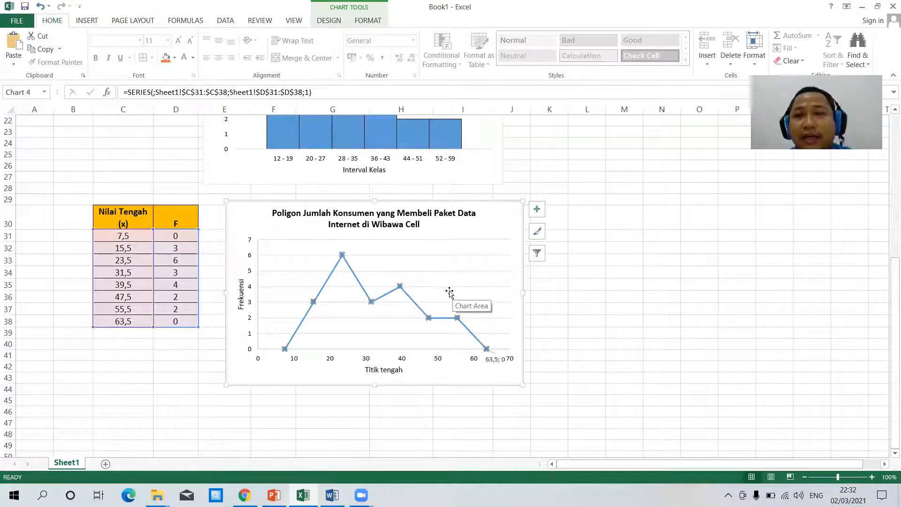
{"action": "left_click", "coordinate": [364, 21]}
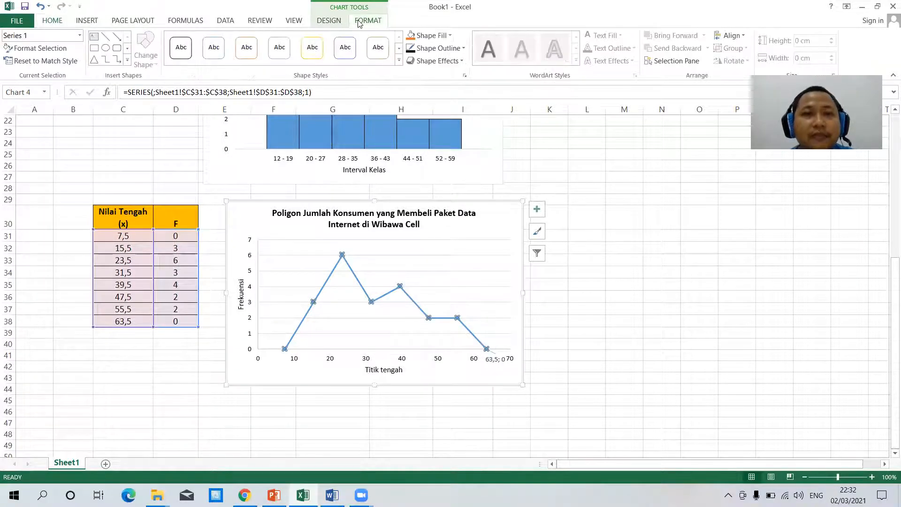
{"action": "left_click", "coordinate": [460, 49]}
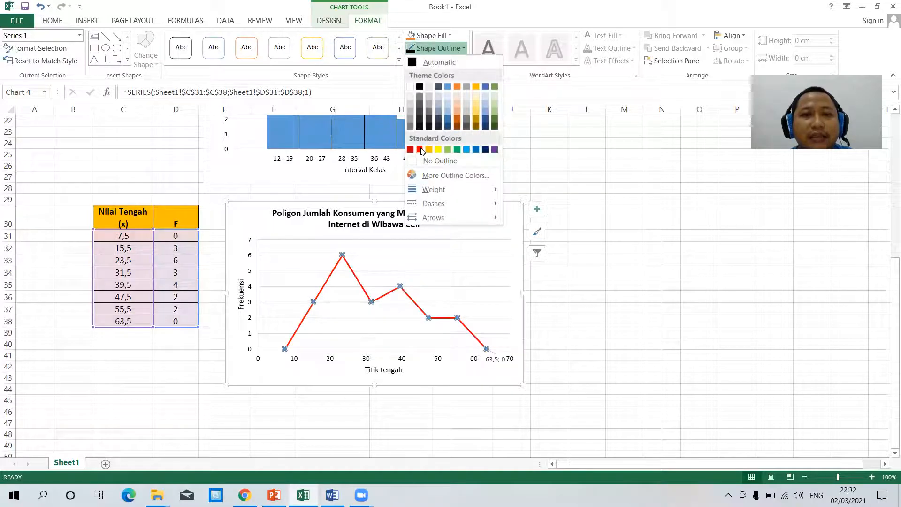
{"action": "left_click", "coordinate": [420, 149]}
{"action": "left_click", "coordinate": [596, 300]}
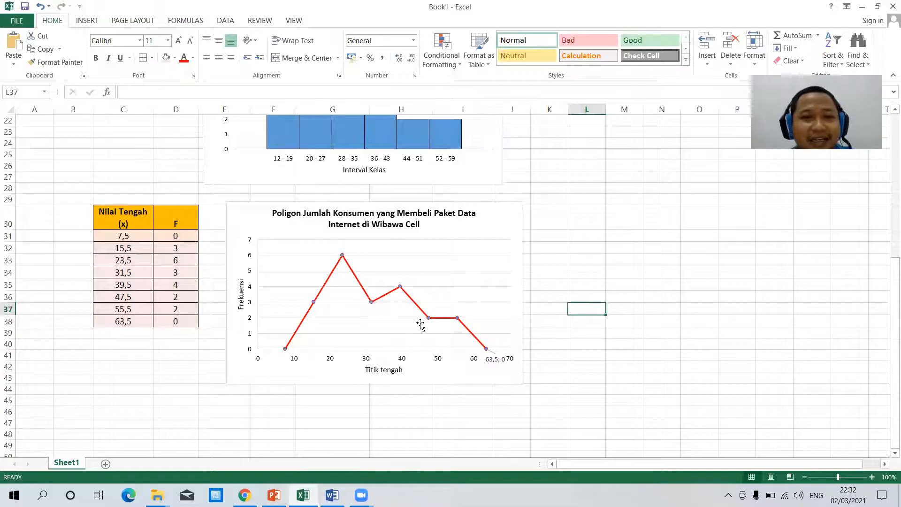
{"action": "left_click", "coordinate": [301, 330]}
{"action": "left_click", "coordinate": [301, 330]}
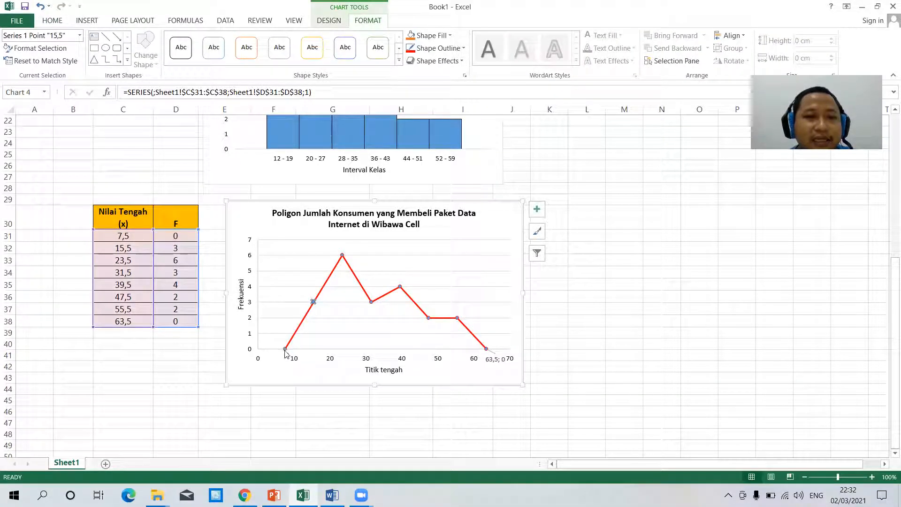
{"action": "mouse_move", "coordinate": [313, 303]}
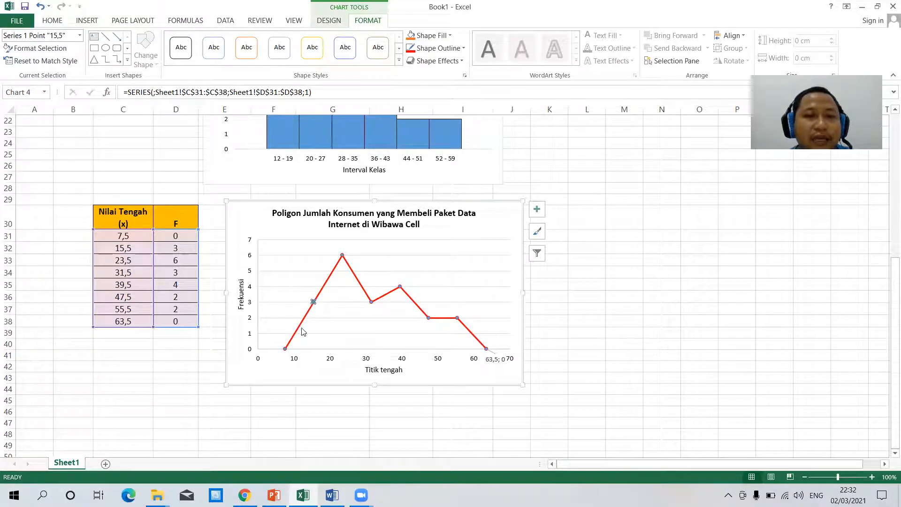
{"action": "mouse_move", "coordinate": [298, 329]}
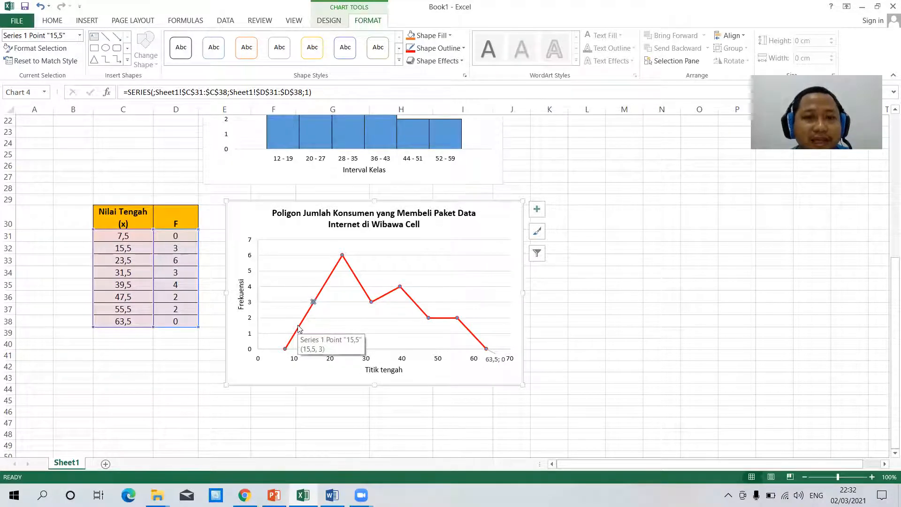
{"action": "left_click", "coordinate": [354, 425]}
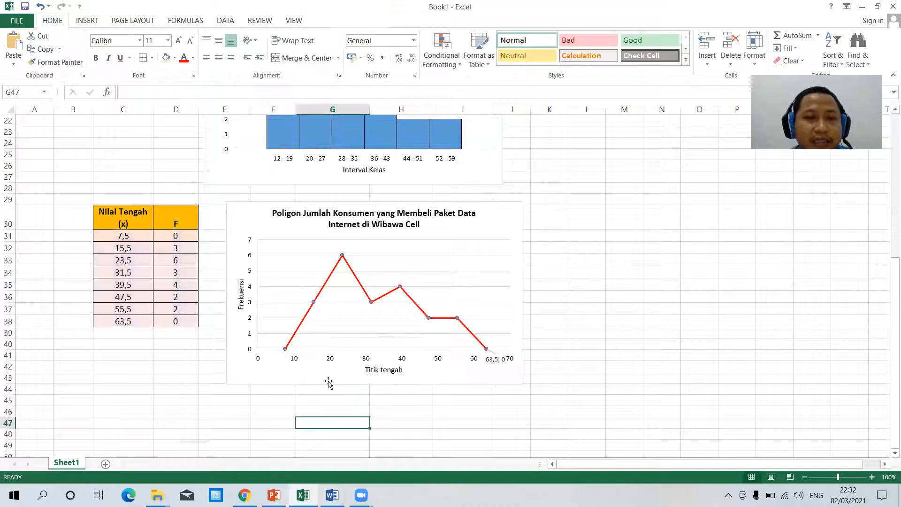
Step: Give only the polygon's first segment, from 7,5 to 15,5, a dotted line style
{"action": "left_click", "coordinate": [299, 330]}
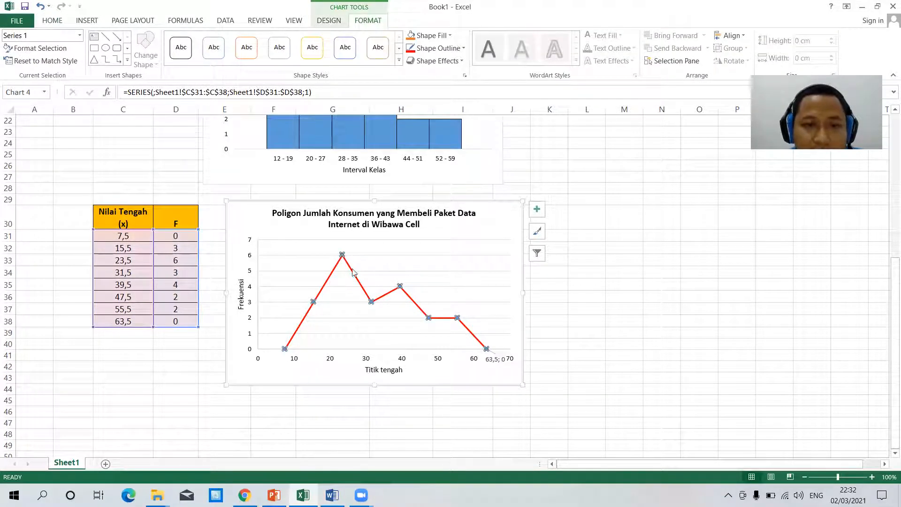
{"action": "left_click", "coordinate": [295, 335]}
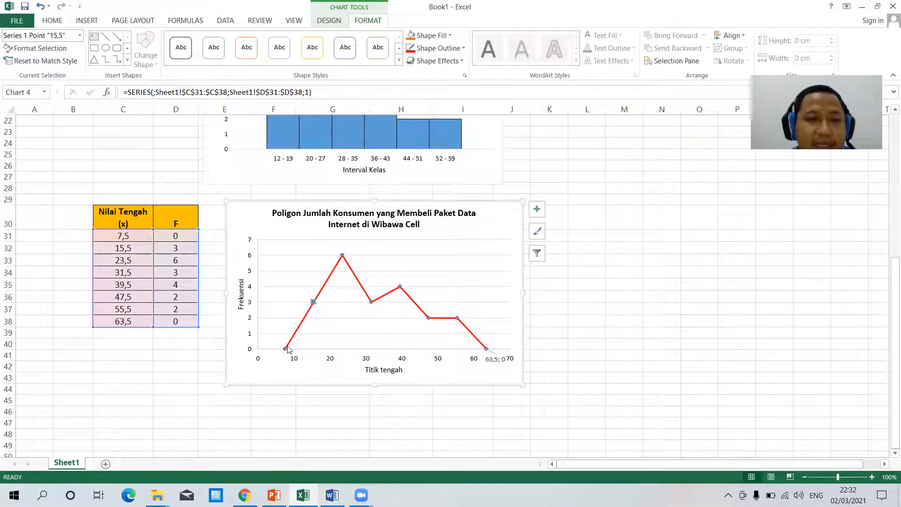
{"action": "left_click", "coordinate": [460, 51]}
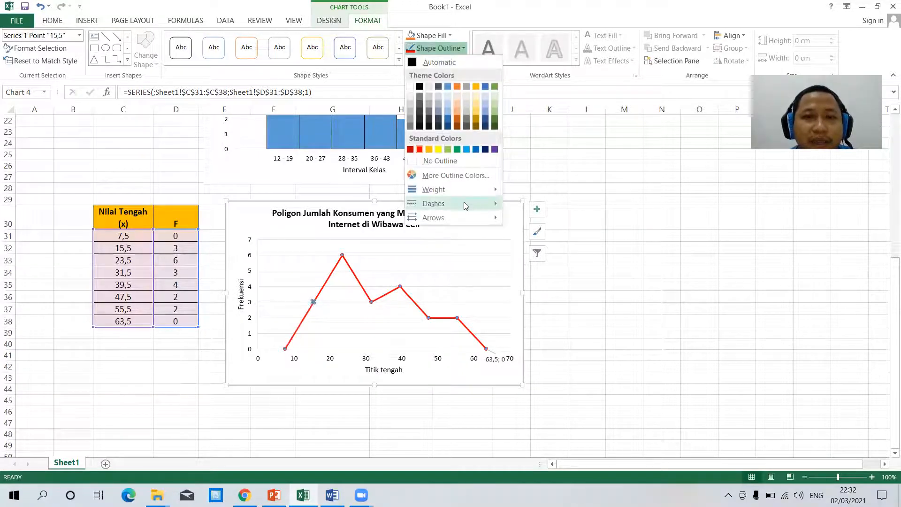
{"action": "mouse_move", "coordinate": [464, 203]}
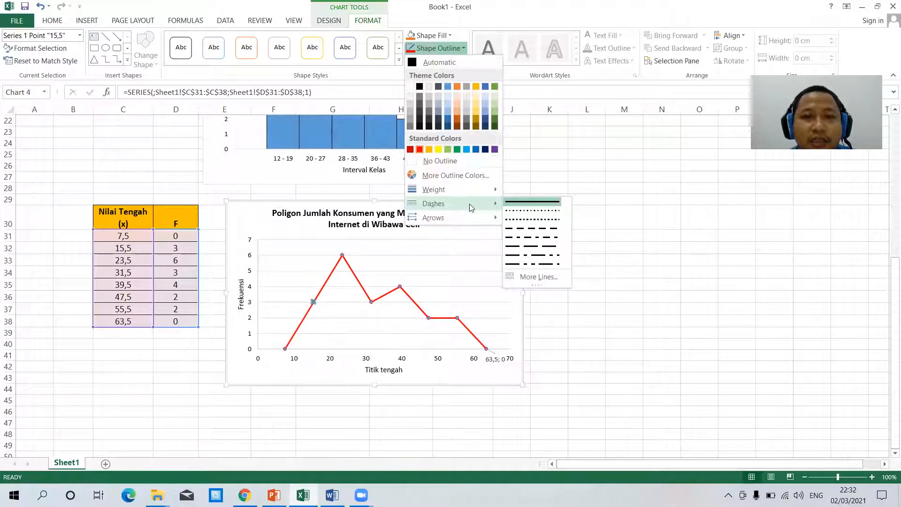
{"action": "left_click", "coordinate": [536, 213]}
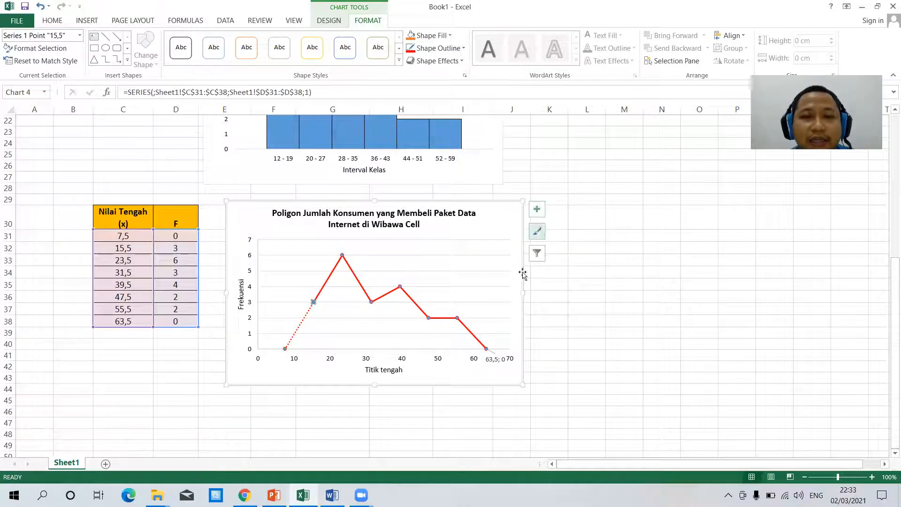
Step: Give only the polygon's last segment, from 55,5 to 63,5, a dotted line style and deselect the chart
{"action": "left_click", "coordinate": [468, 333]}
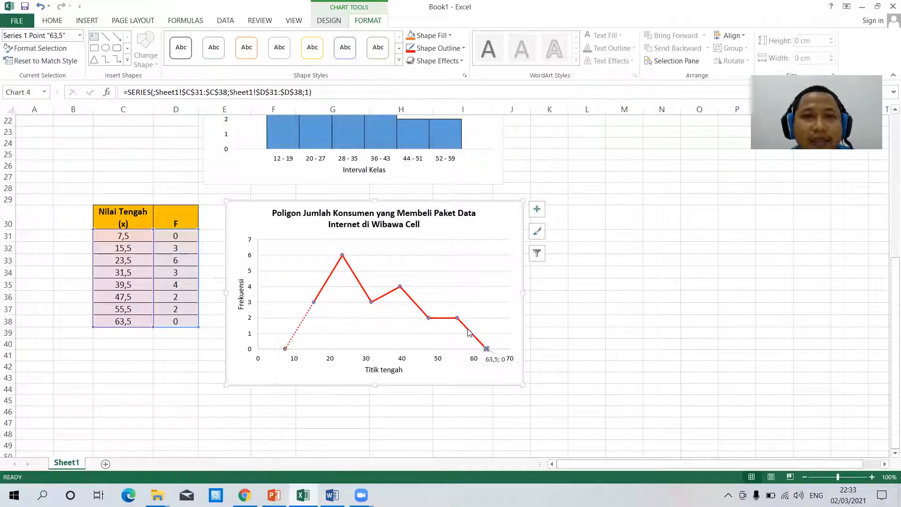
{"action": "left_click", "coordinate": [455, 49]}
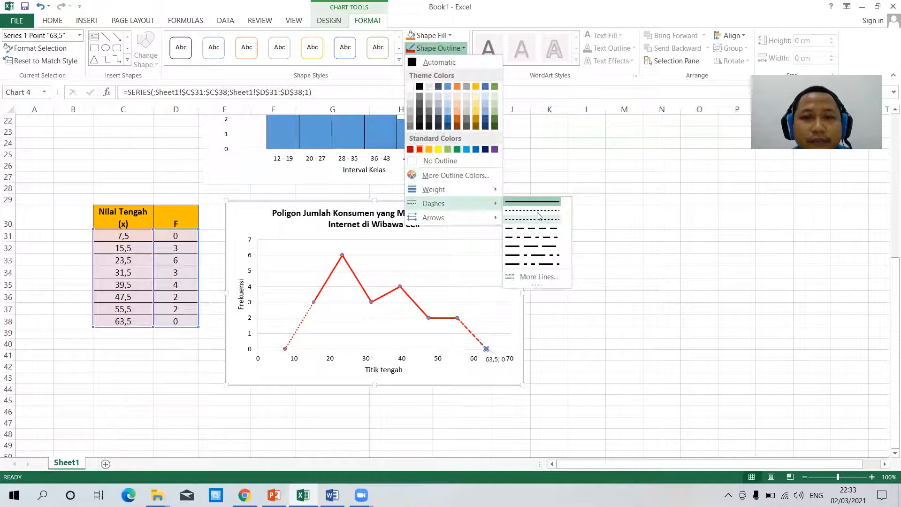
{"action": "left_click", "coordinate": [538, 215]}
{"action": "left_click", "coordinate": [596, 245]}
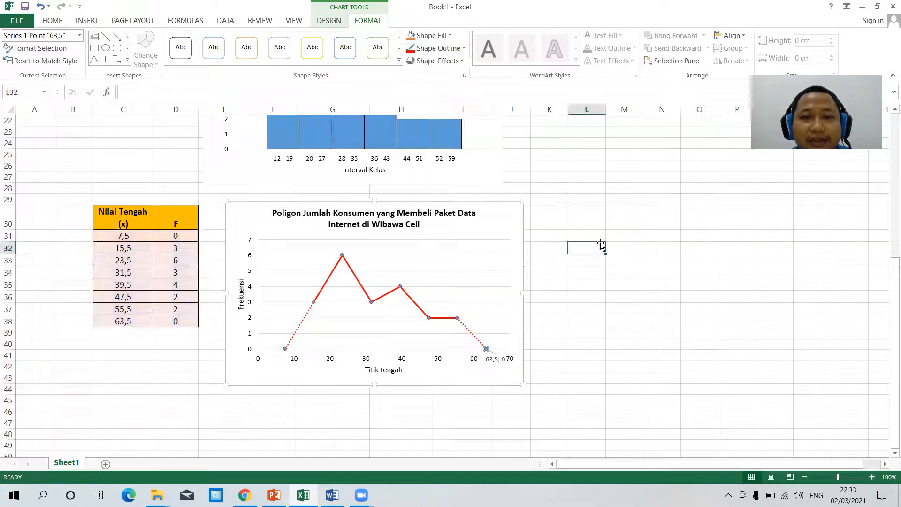
{"action": "left_click", "coordinate": [617, 325]}
{"action": "left_click", "coordinate": [602, 400]}
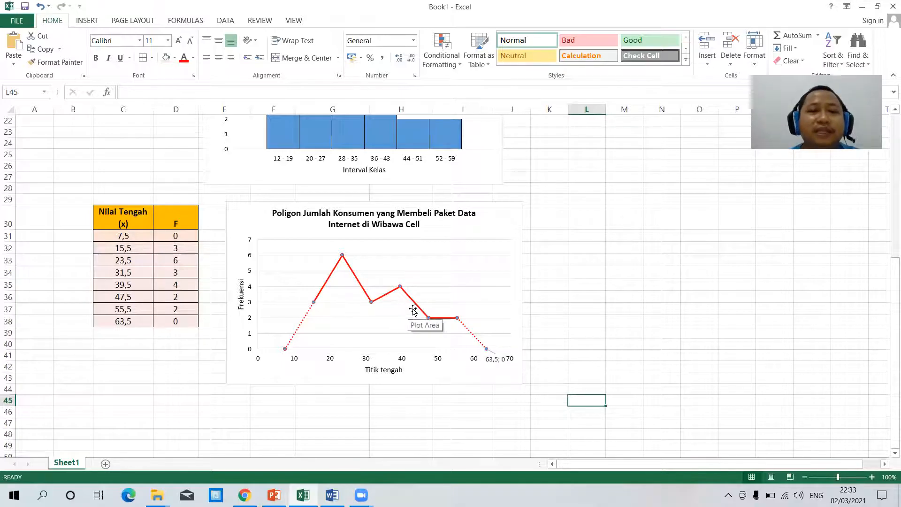
Step: Try adding a trendline to the polygon's data series and remove it again
{"action": "left_click", "coordinate": [388, 296]}
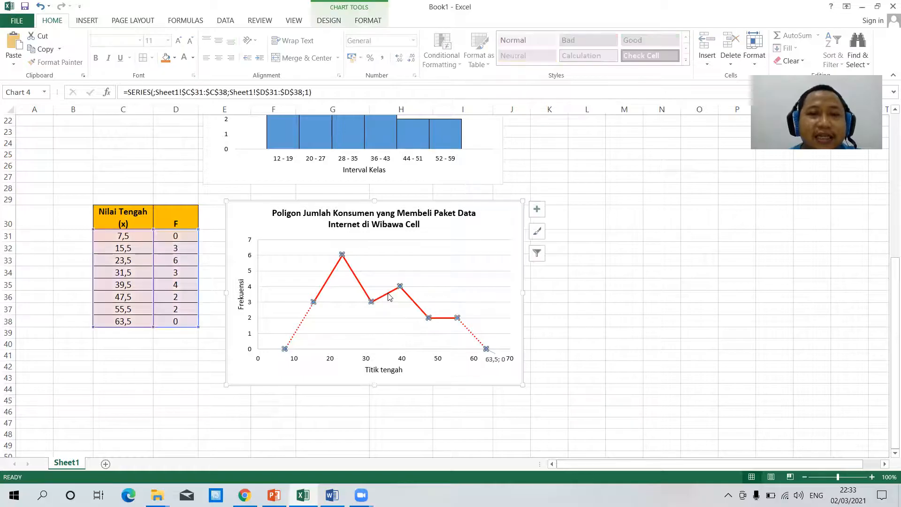
{"action": "right_click", "coordinate": [388, 296]}
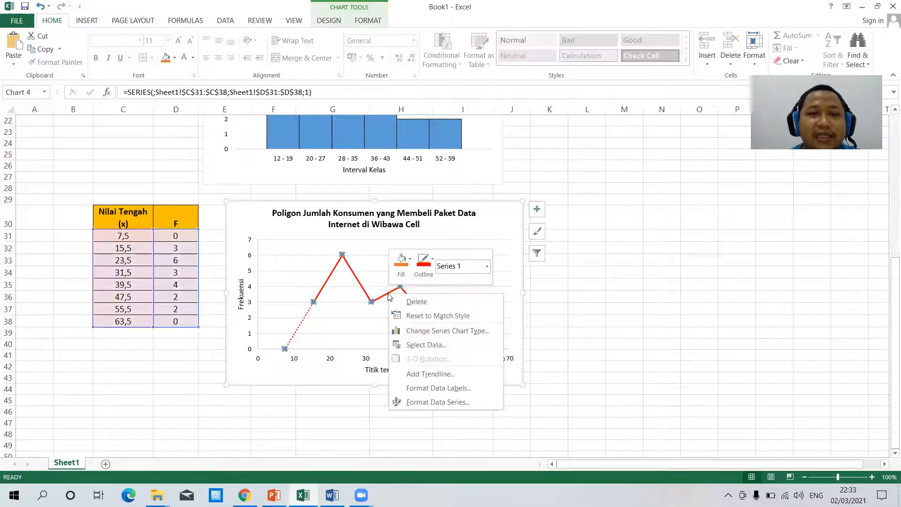
{"action": "left_click", "coordinate": [453, 375]}
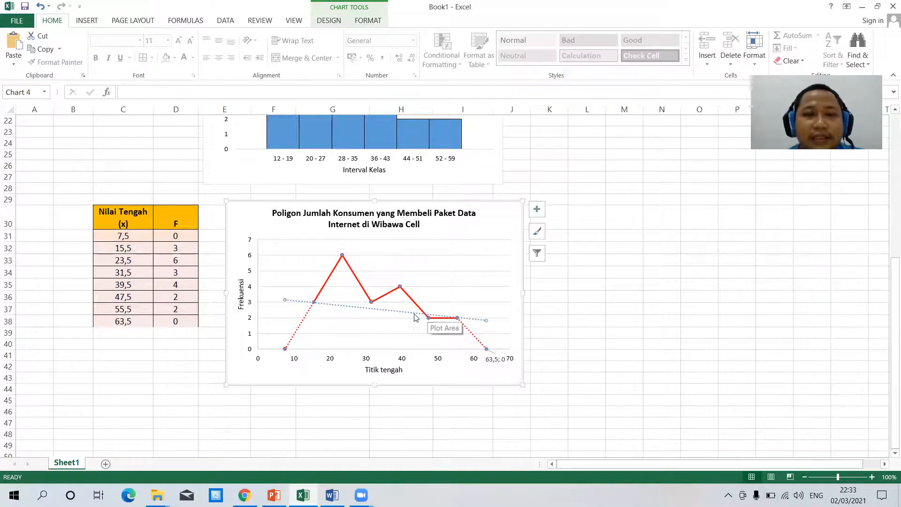
{"action": "key", "text": "Delete"}
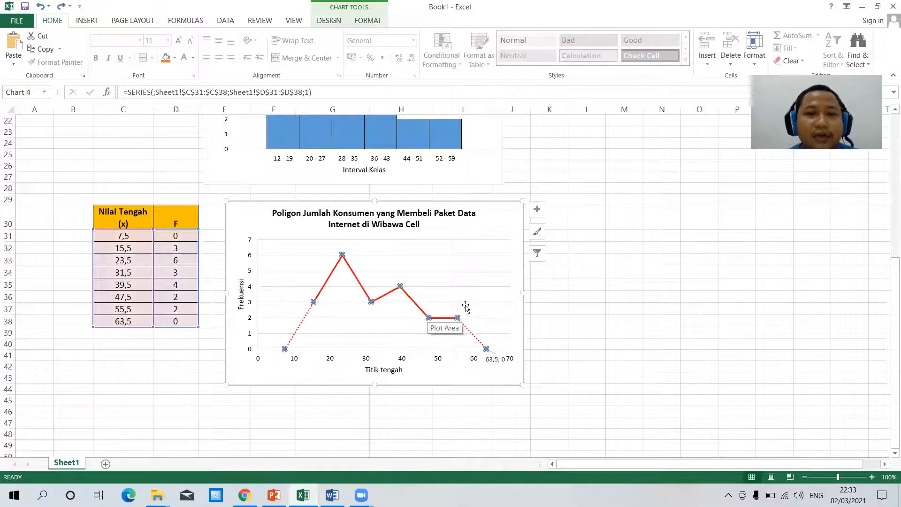
Step: Add a data label to the polygon's peak point at midpoint 23,5
{"action": "left_click", "coordinate": [388, 294]}
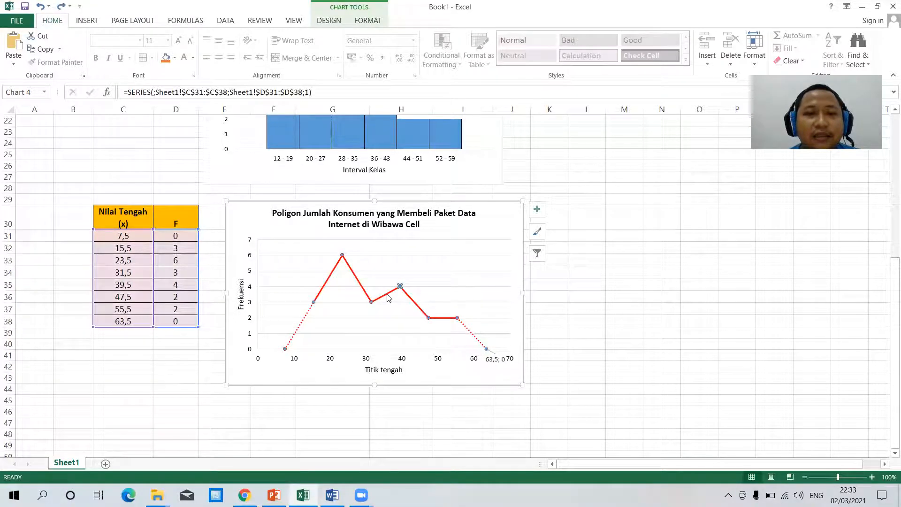
{"action": "right_click", "coordinate": [323, 292]}
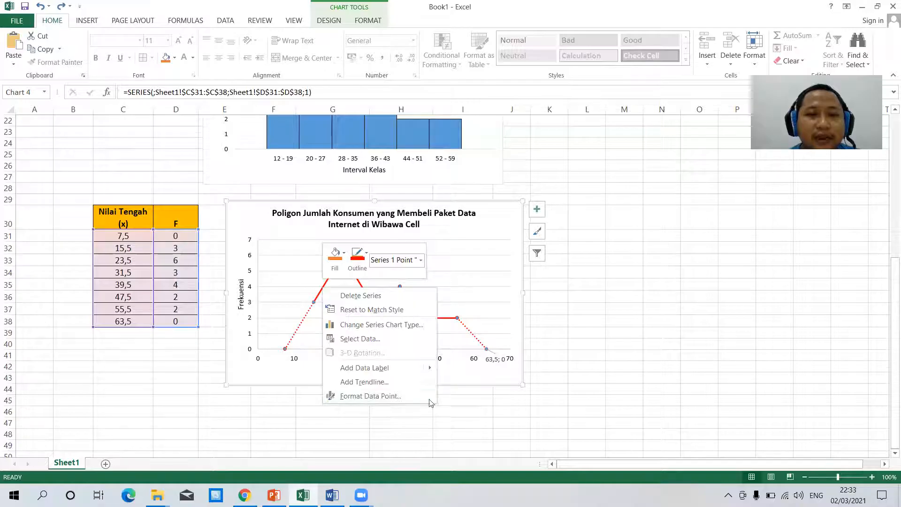
{"action": "mouse_move", "coordinate": [429, 369]}
{"action": "left_click", "coordinate": [469, 370]}
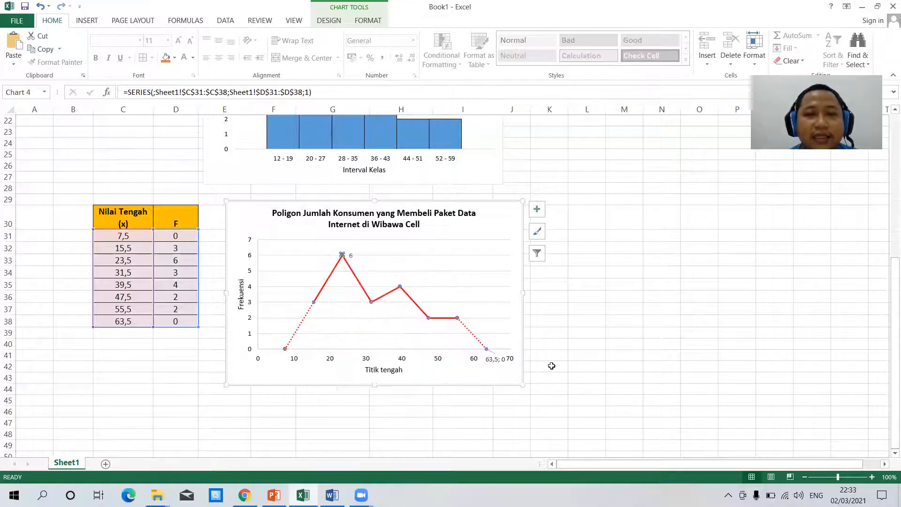
{"action": "left_click", "coordinate": [594, 312]}
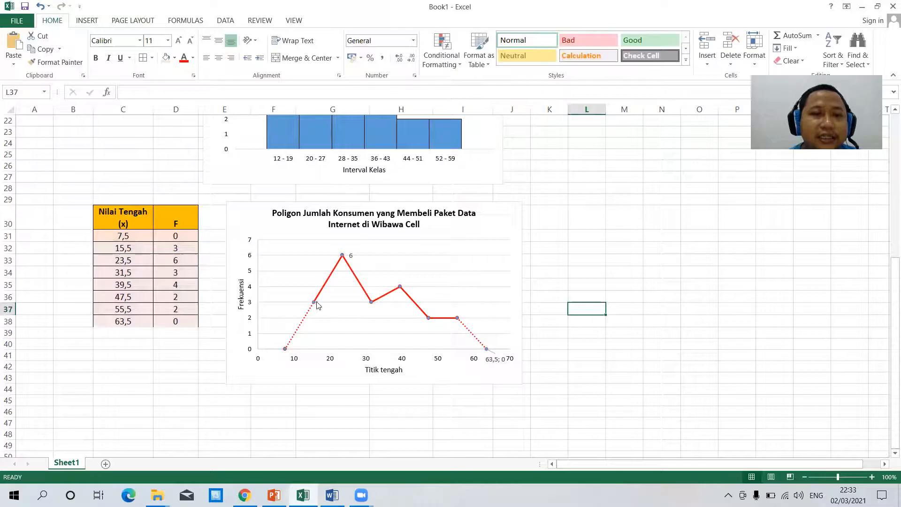
{"action": "right_click", "coordinate": [314, 302]}
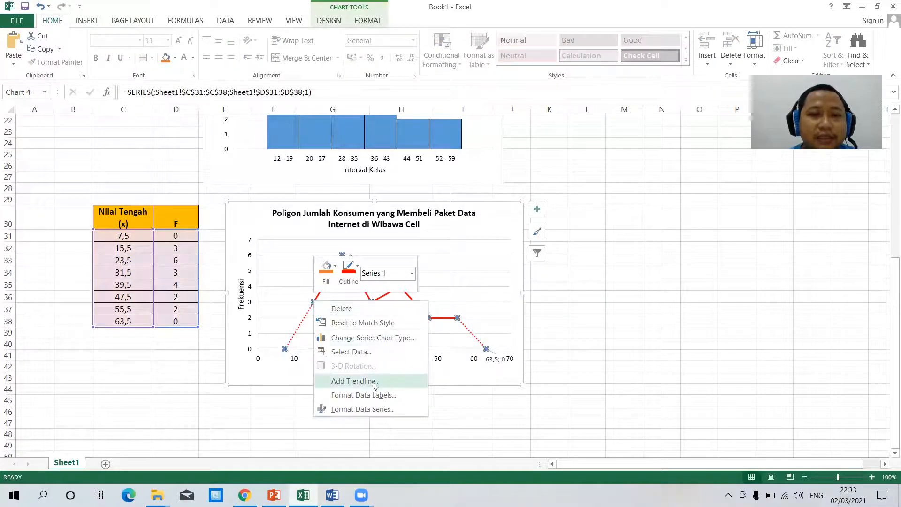
{"action": "left_click", "coordinate": [590, 361]}
{"action": "left_click", "coordinate": [622, 343]}
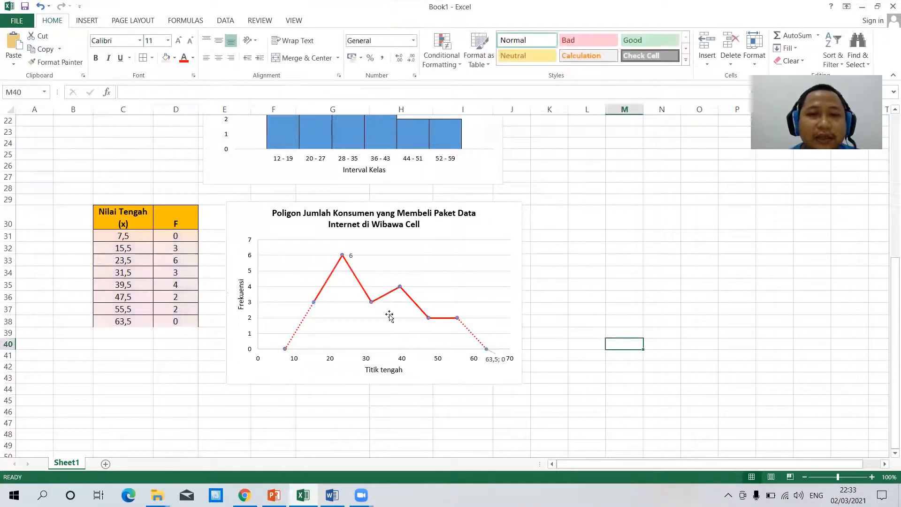
Step: Add data labels to the polygon's points at midpoints 15,5 and 31,5
{"action": "left_click", "coordinate": [313, 301]}
{"action": "left_click", "coordinate": [313, 301]}
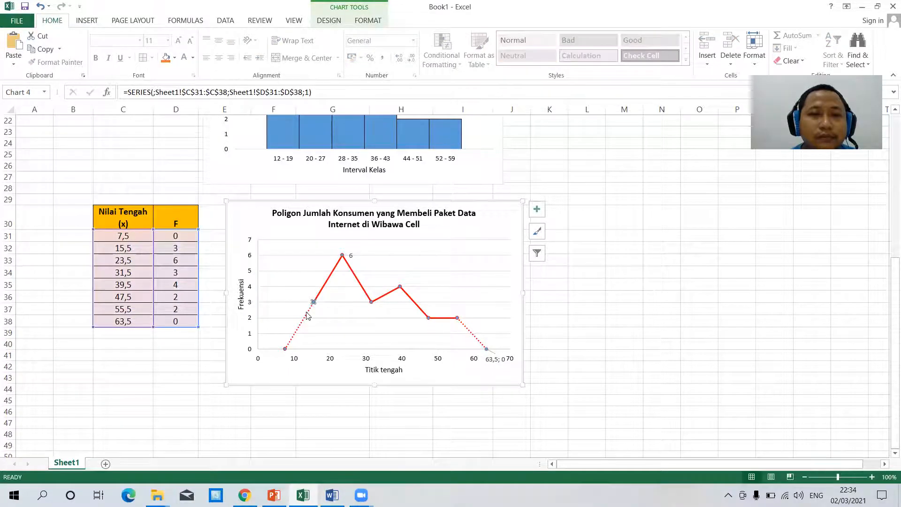
{"action": "right_click", "coordinate": [313, 302]}
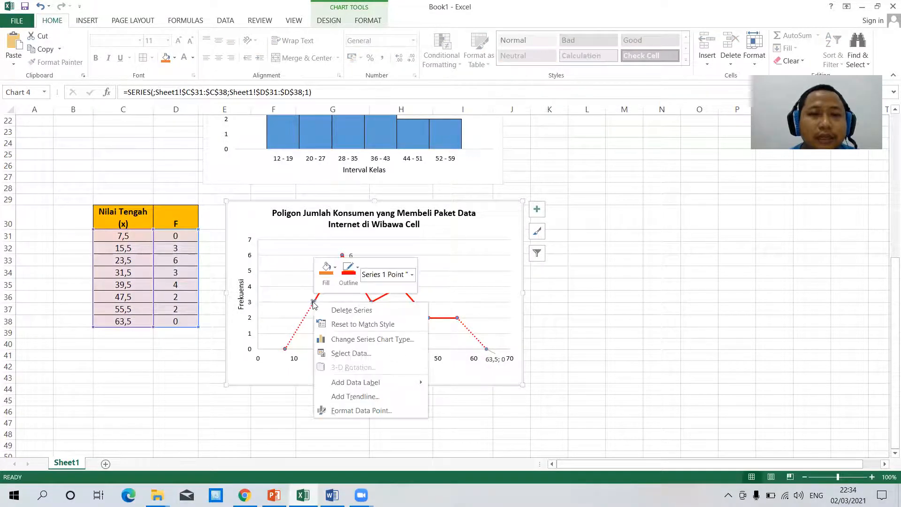
{"action": "mouse_move", "coordinate": [402, 382]}
{"action": "left_click", "coordinate": [451, 382]}
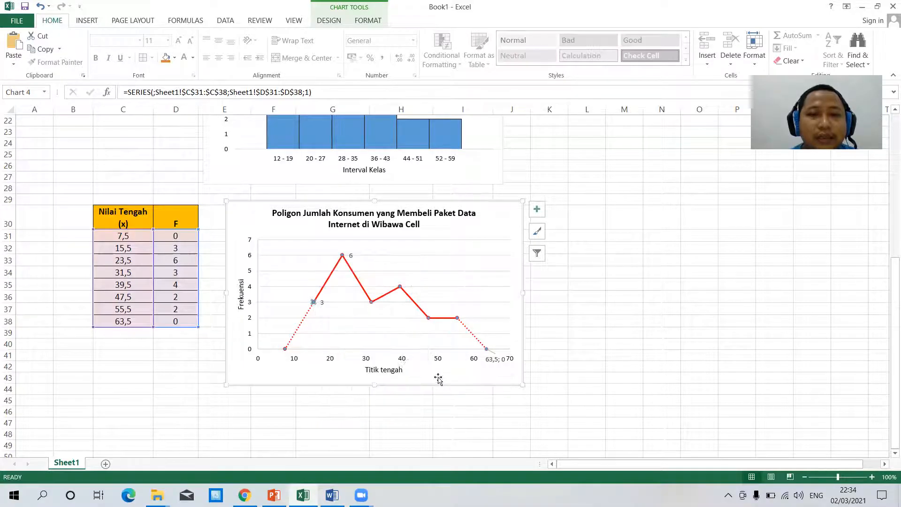
{"action": "left_click", "coordinate": [370, 302]}
{"action": "right_click", "coordinate": [372, 303]}
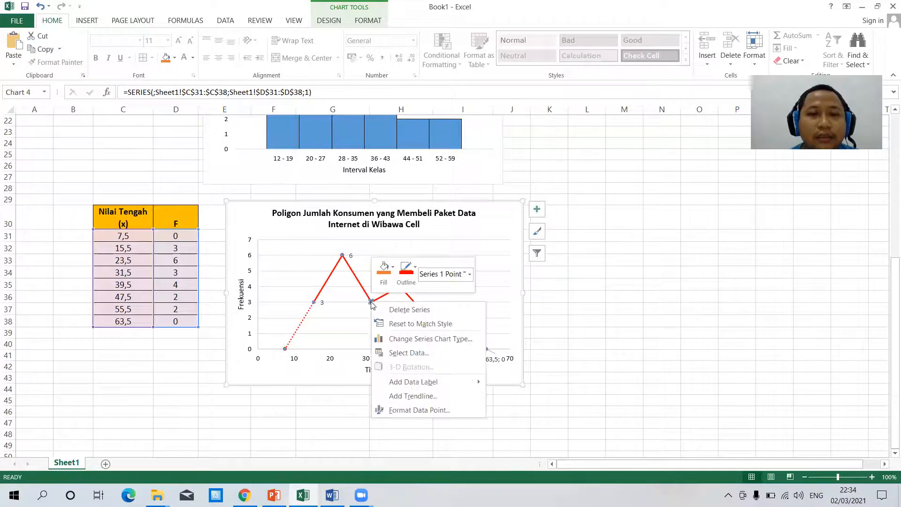
{"action": "mouse_move", "coordinate": [472, 385]}
{"action": "left_click", "coordinate": [502, 382]}
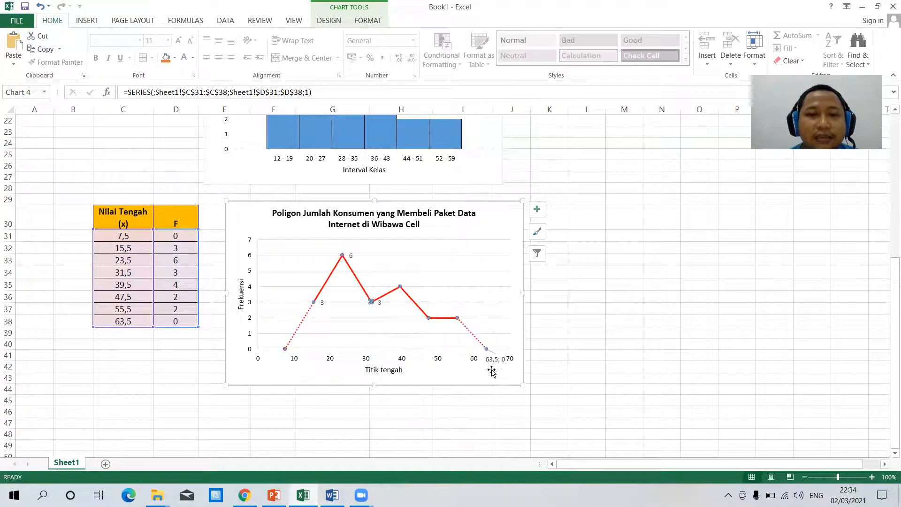
Step: Add data labels to the polygon's points at midpoints 39,5 and 47,5
{"action": "left_click", "coordinate": [398, 288]}
{"action": "right_click", "coordinate": [398, 287]}
{"action": "mouse_move", "coordinate": [474, 367]}
{"action": "left_click", "coordinate": [544, 369]}
{"action": "left_click", "coordinate": [428, 317]}
{"action": "right_click", "coordinate": [428, 317]}
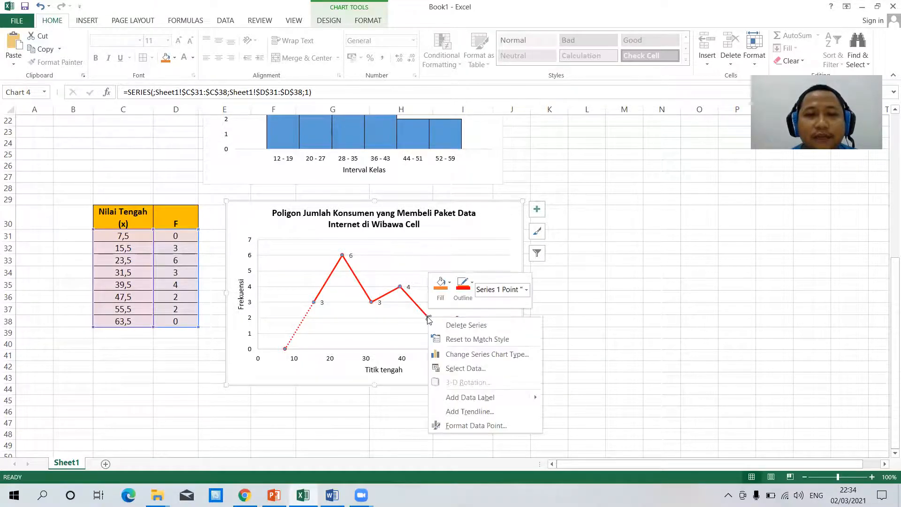
{"action": "mouse_move", "coordinate": [521, 397]}
{"action": "left_click", "coordinate": [571, 397]}
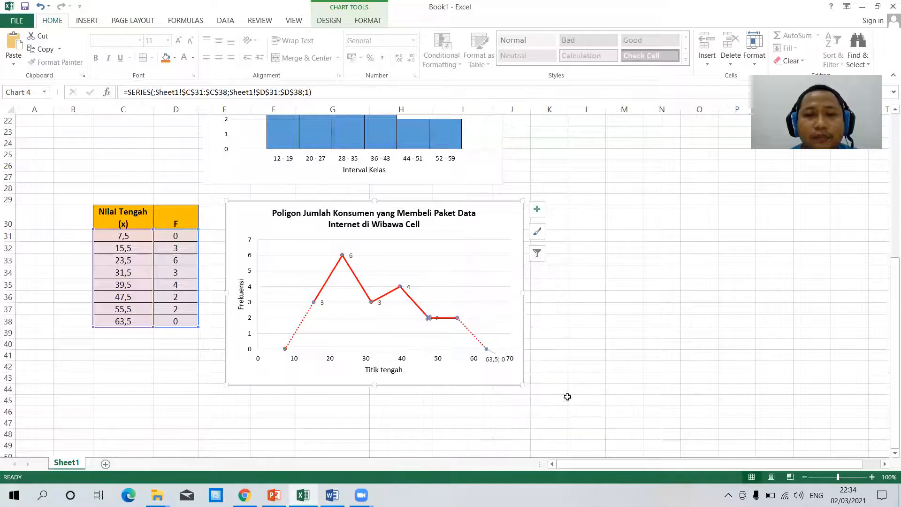
Step: Add a data label to the polygon's point at midpoint 55,5 and deselect the chart
{"action": "left_click", "coordinate": [458, 319]}
{"action": "right_click", "coordinate": [458, 318]}
{"action": "mouse_move", "coordinate": [535, 397]}
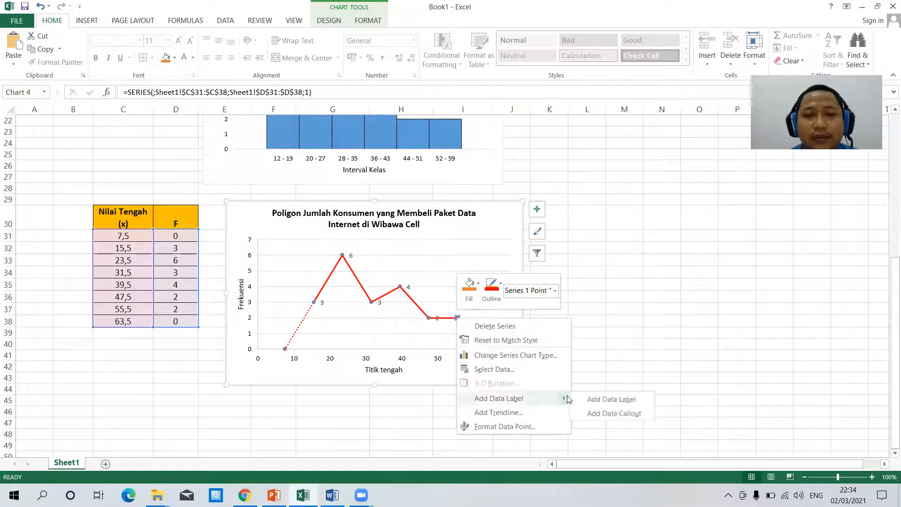
{"action": "left_click", "coordinate": [606, 397]}
{"action": "left_click", "coordinate": [615, 357]}
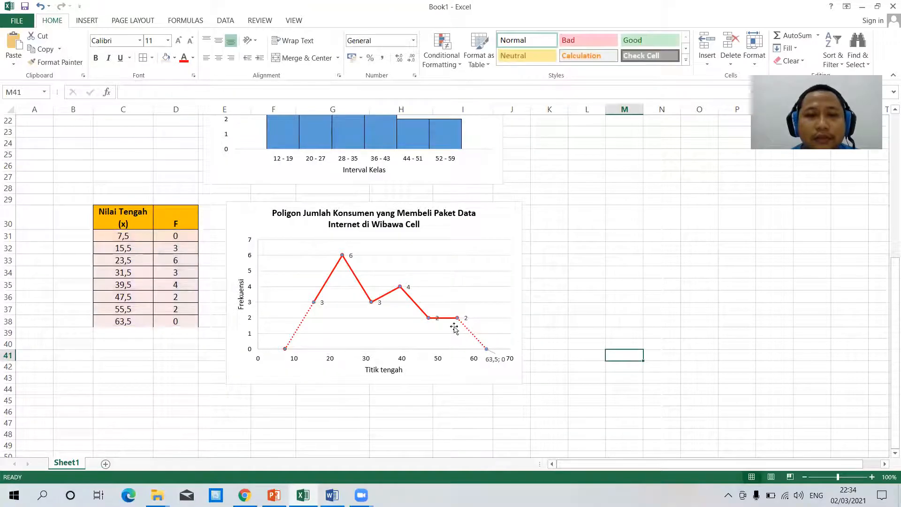
Step: Reposition the data labels from midpoint 15,5 to 55,5 so each sits just above its point, clear of the line
{"action": "left_click", "coordinate": [436, 316]}
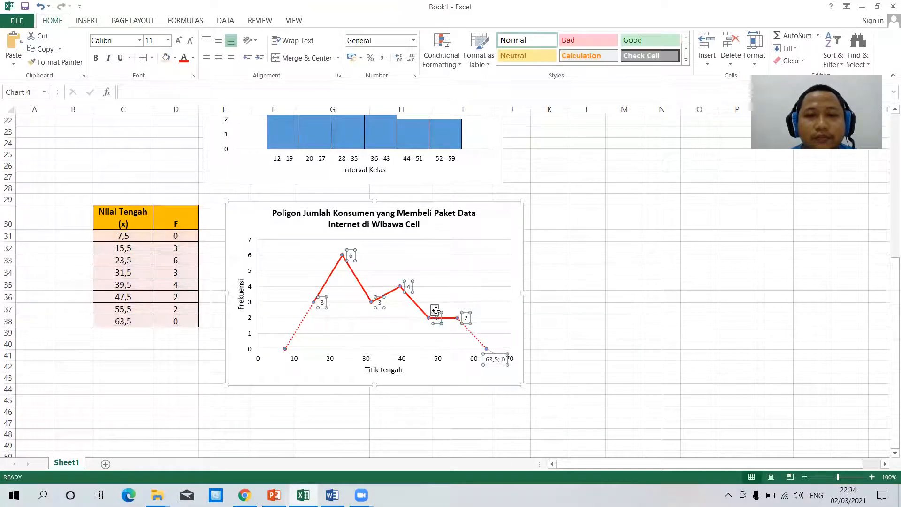
{"action": "left_click", "coordinate": [463, 316]}
{"action": "left_click_drag", "start_coordinate": [463, 315], "coordinate": [435, 312]}
{"action": "left_click", "coordinate": [437, 318]}
{"action": "left_click", "coordinate": [380, 303]}
{"action": "mouse_move", "coordinate": [380, 302]}
{"action": "left_mouse_down"}
{"action": "mouse_move", "coordinate": [373, 293]}
{"action": "mouse_move", "coordinate": [405, 282]}
{"action": "left_mouse_up"}
{"action": "left_click_drag", "start_coordinate": [351, 256], "coordinate": [341, 247]}
{"action": "left_click_drag", "start_coordinate": [322, 303], "coordinate": [308, 294]}
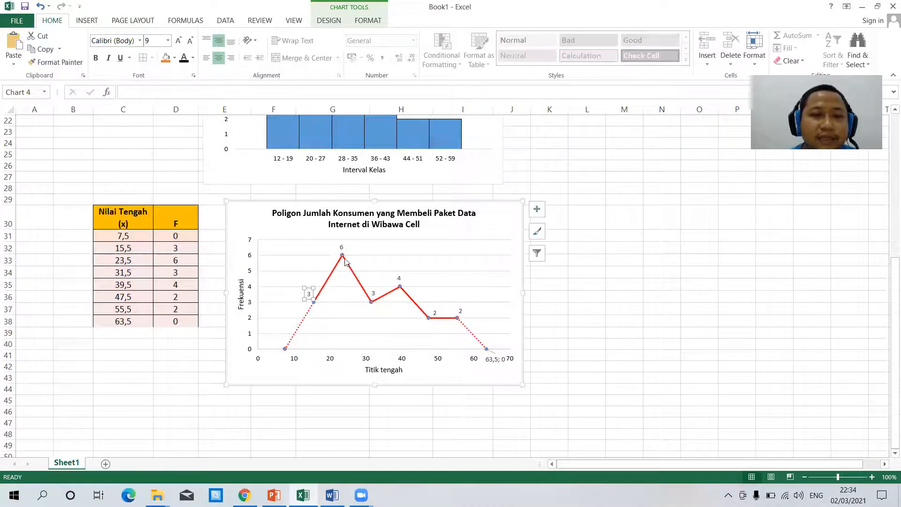
{"action": "left_click", "coordinate": [629, 374]}
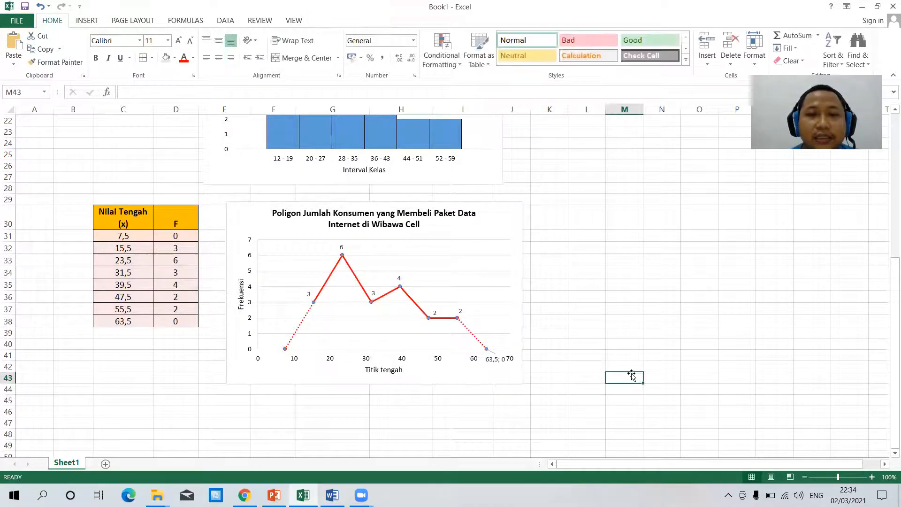
Step: Shift the data label at midpoint 47,5 slightly so it sits directly above its point, and deselect the chart
{"action": "left_click", "coordinate": [431, 308]}
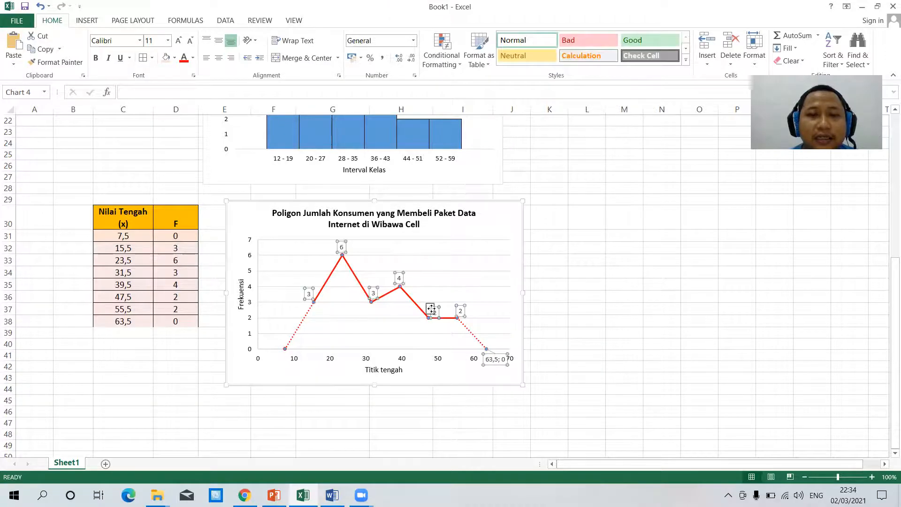
{"action": "left_click", "coordinate": [611, 343]}
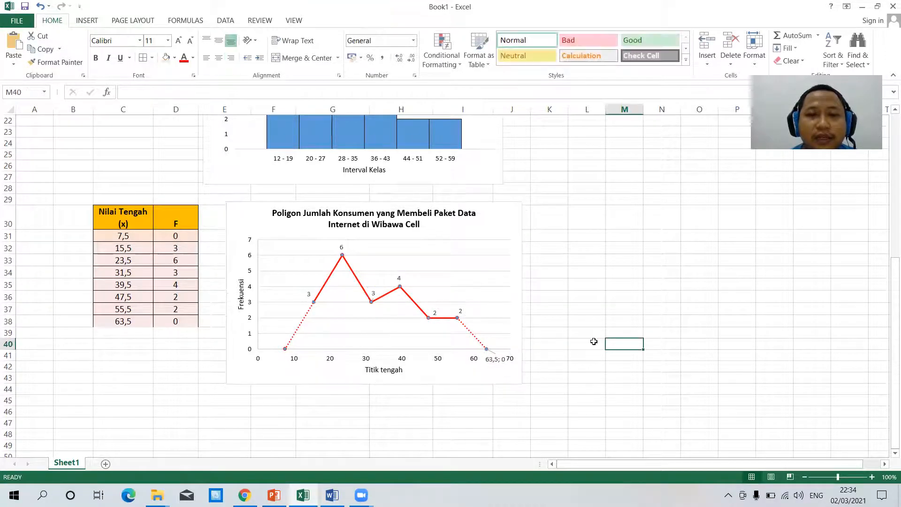
{"action": "left_click", "coordinate": [434, 312]}
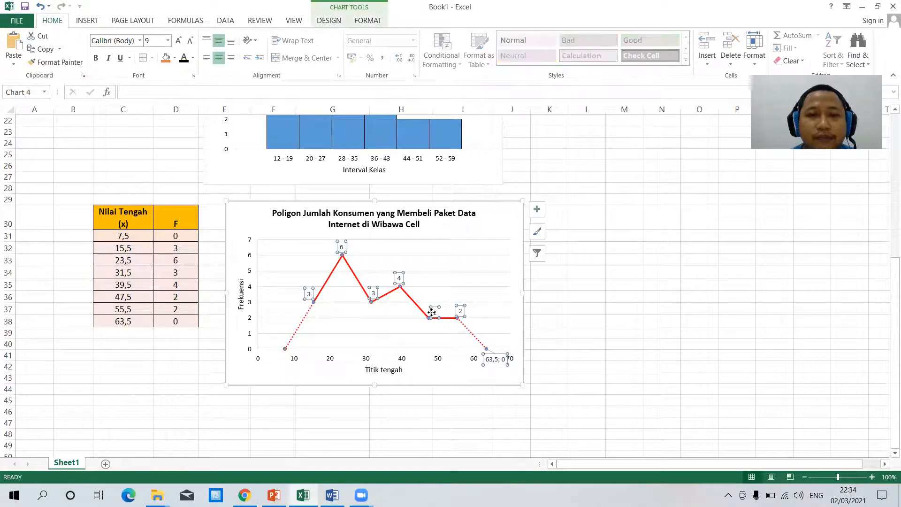
{"action": "left_click", "coordinate": [435, 313]}
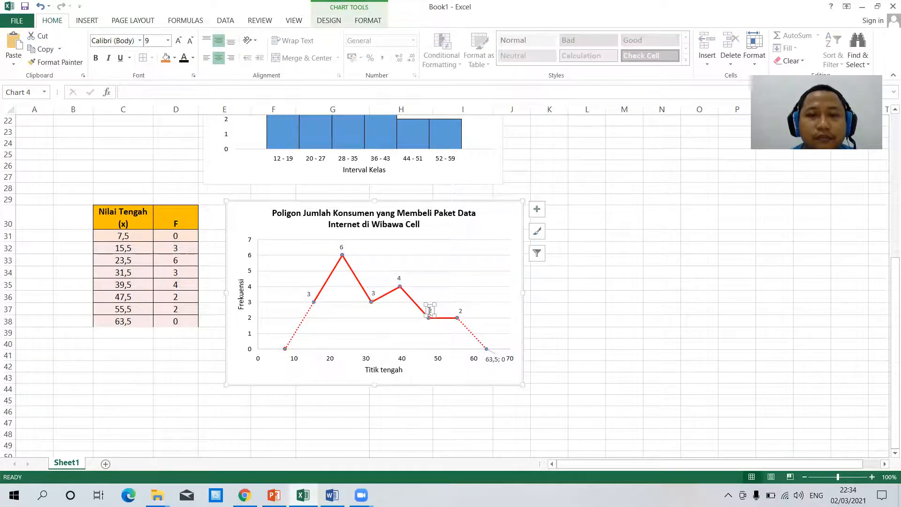
{"action": "left_click", "coordinate": [556, 326]}
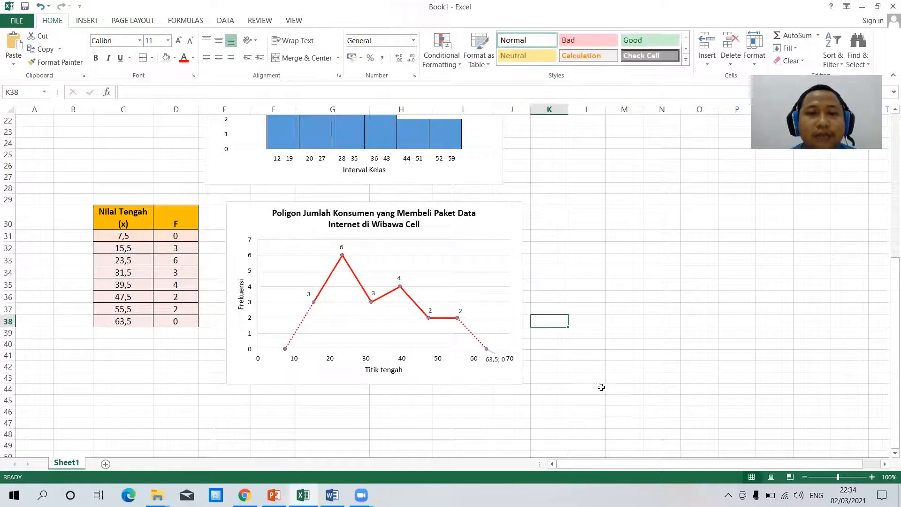
{"action": "left_click_drag", "start_coordinate": [600, 387], "coordinate": [609, 390]}
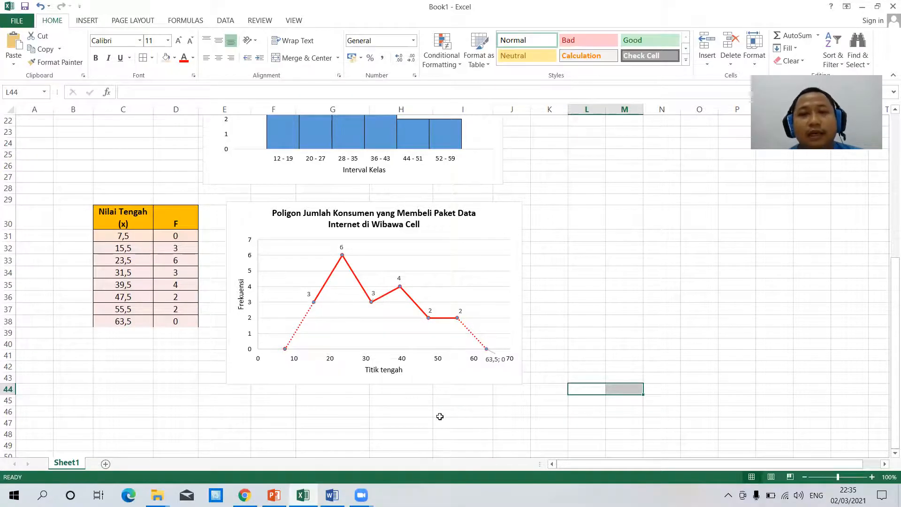
{"action": "scroll", "coordinate": [440, 417], "scroll_direction": "up", "scroll_amount": 1}
{"action": "scroll", "coordinate": [440, 418], "scroll_direction": "down", "scroll_amount": 1}
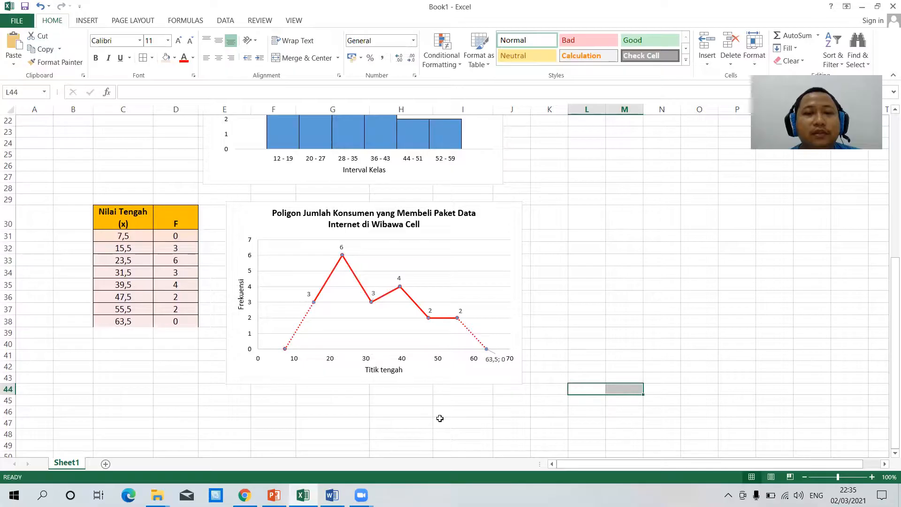
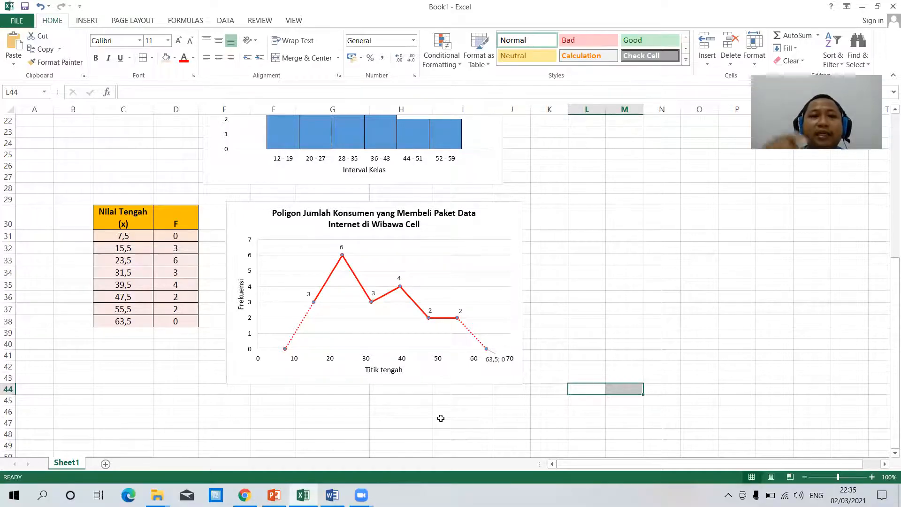
Step: Copy the FK Kurang Dari and FK Lebih Dari columns, H3:I9, to C46 below the polygon, keeping the source column widths
{"action": "scroll", "coordinate": [520, 358], "scroll_direction": "up", "scroll_amount": 7}
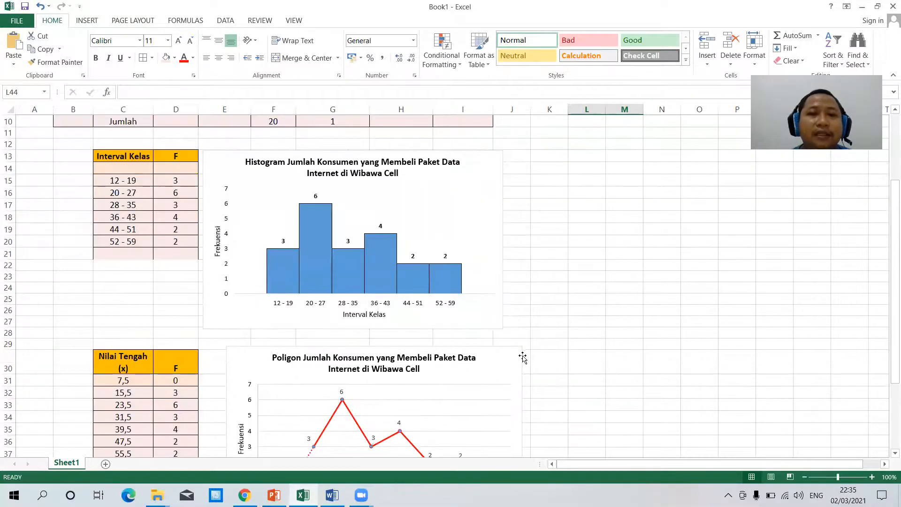
{"action": "left_click_drag", "start_coordinate": [381, 148], "coordinate": [464, 227]}
{"action": "left_click", "coordinate": [532, 207]}
{"action": "left_click_drag", "start_coordinate": [403, 148], "coordinate": [477, 216]}
{"action": "right_click", "coordinate": [411, 149]}
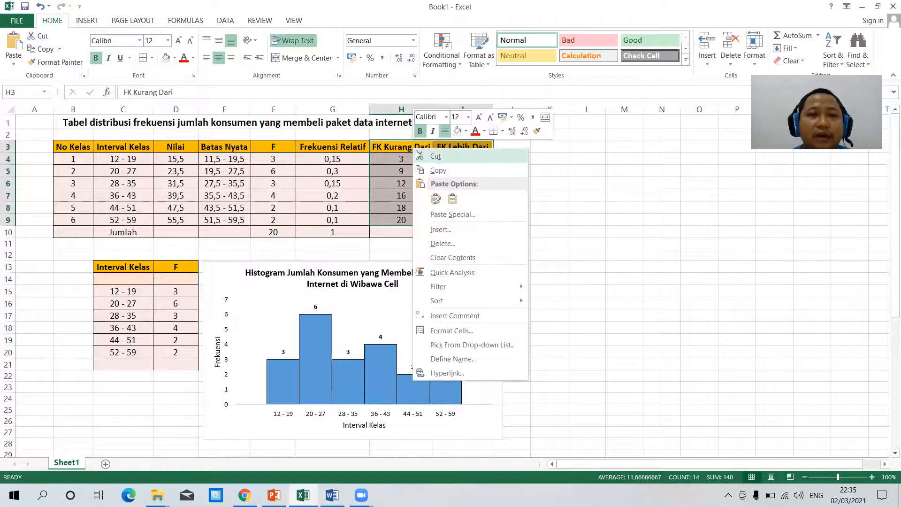
{"action": "left_click", "coordinate": [445, 172]}
{"action": "scroll", "coordinate": [336, 313], "scroll_direction": "down", "scroll_amount": 6}
{"action": "scroll", "coordinate": [336, 313], "scroll_direction": "down", "scroll_amount": 4}
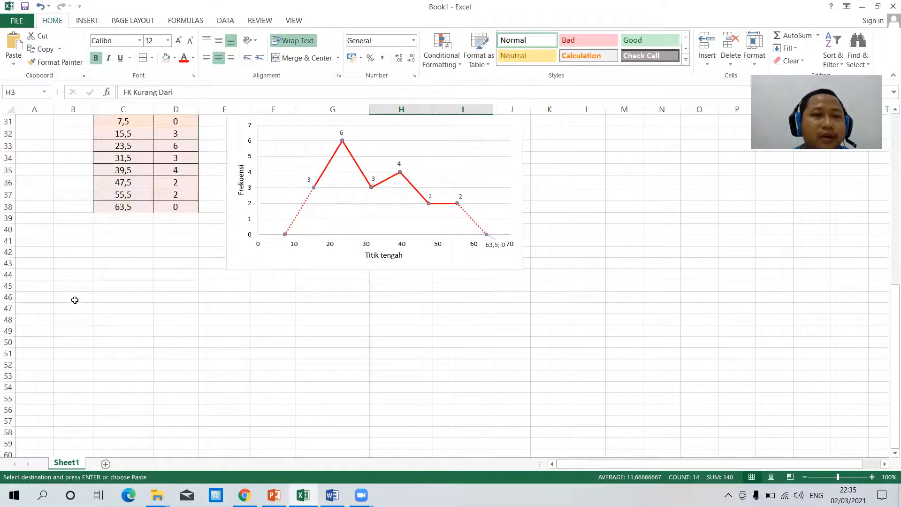
{"action": "left_click", "coordinate": [95, 301]}
{"action": "right_click", "coordinate": [104, 299]}
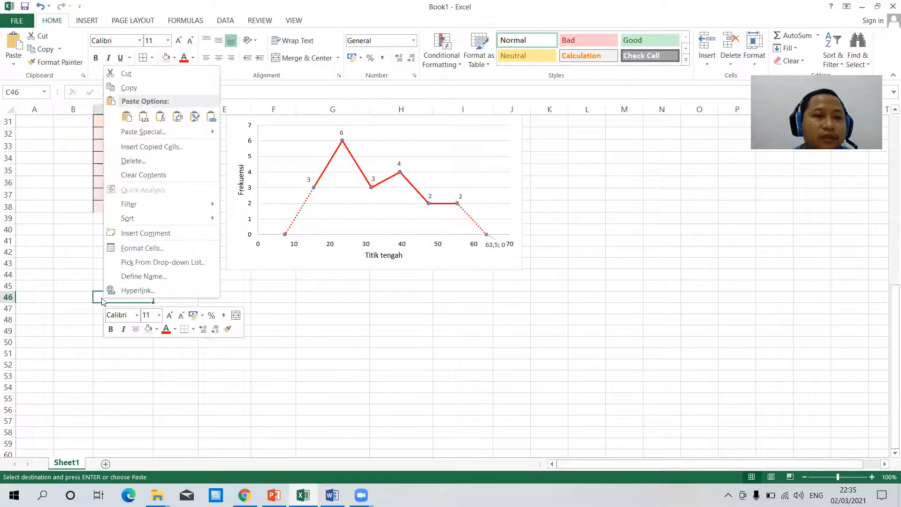
{"action": "mouse_move", "coordinate": [209, 132]}
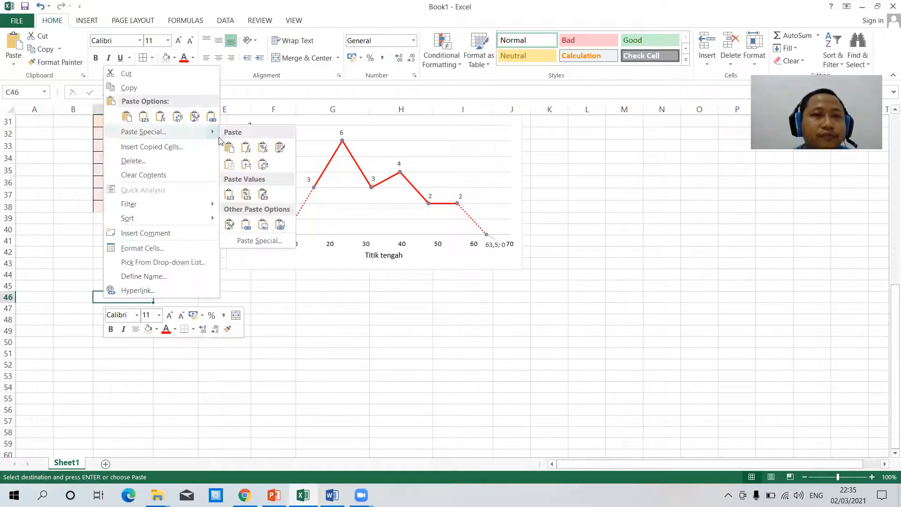
{"action": "left_click", "coordinate": [245, 165]}
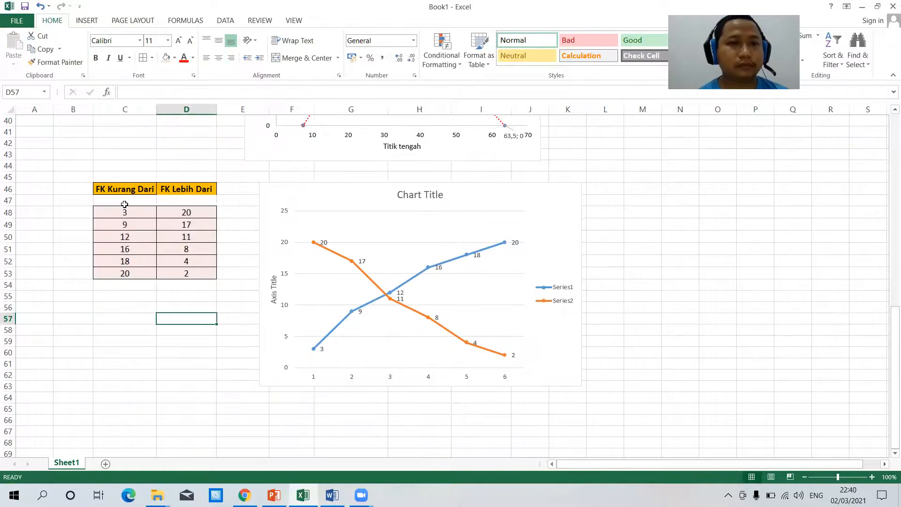
Step: Enter the series names Ogive Positif in C47 and Ogive Negatif in D47
{"action": "left_click", "coordinate": [126, 206]}
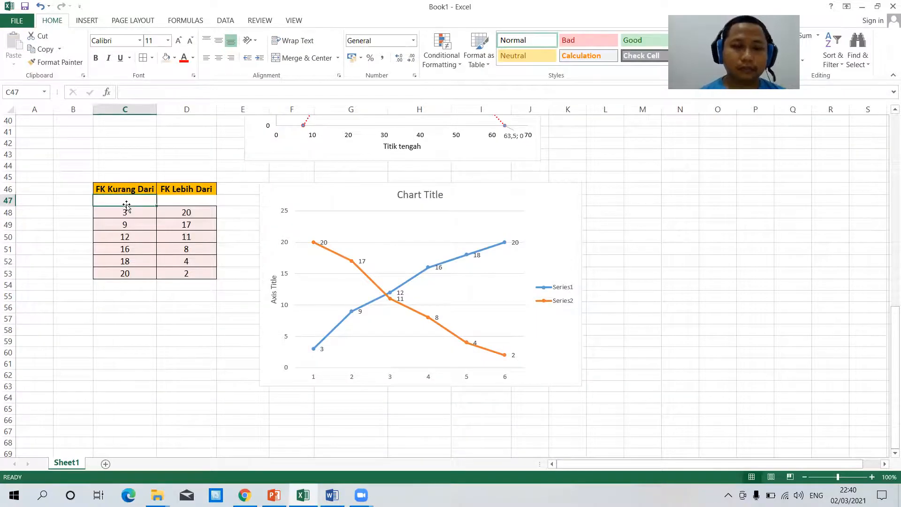
{"action": "type", "text": "Ogive Positif"}
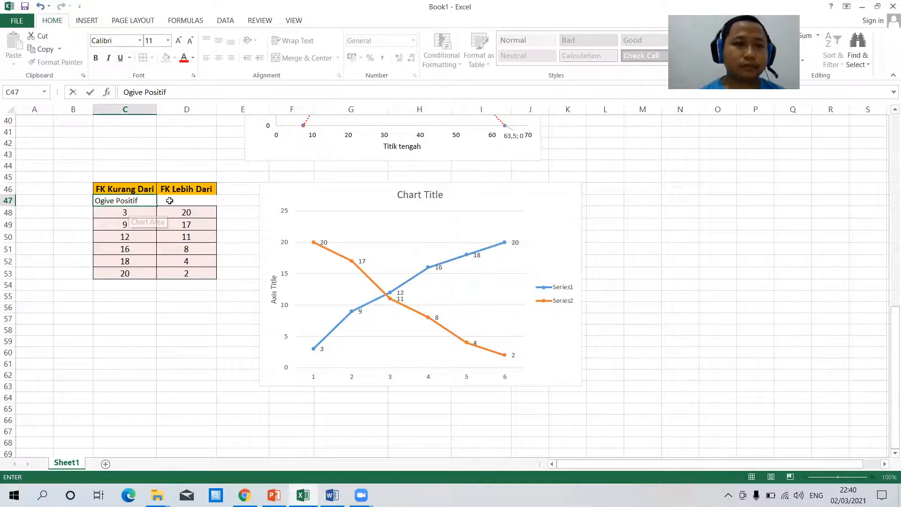
{"action": "left_click", "coordinate": [169, 200]}
{"action": "type", "text": "Ogive negatif"}
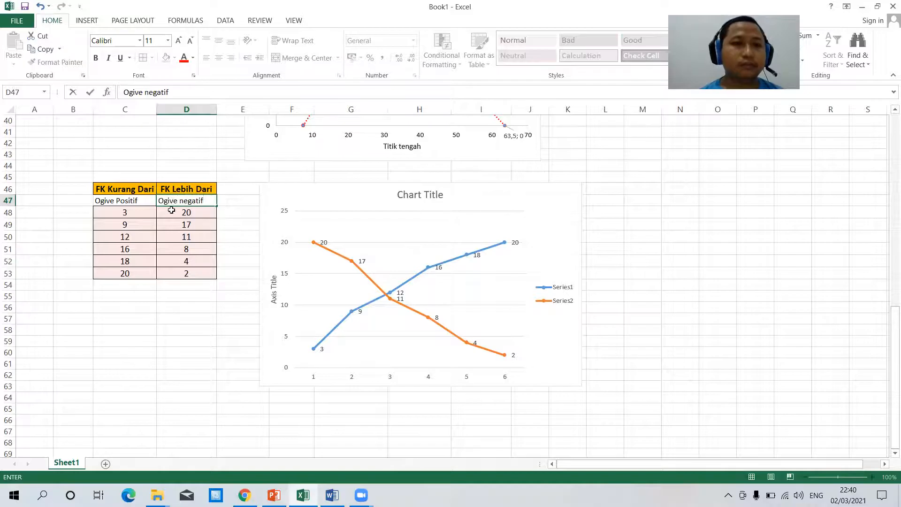
{"action": "key", "text": "BackSpace"}
{"action": "type", "text": "N"}
{"action": "left_click", "coordinate": [207, 332]}
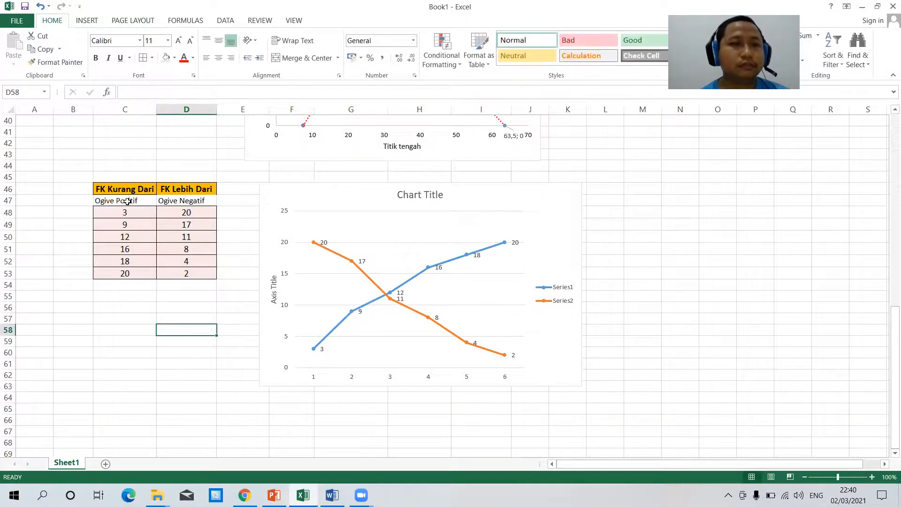
Step: Delete the untitled line chart beside the cumulative frequency table
{"action": "left_click", "coordinate": [545, 386]}
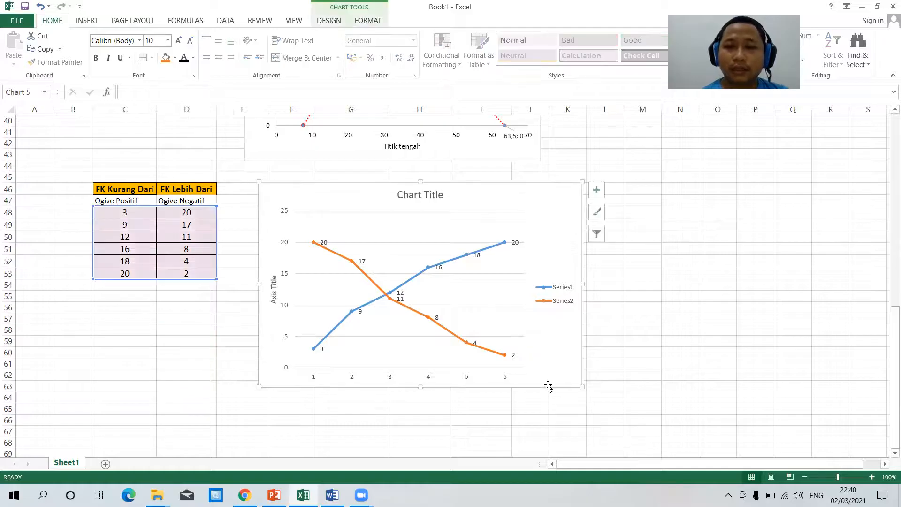
{"action": "key", "text": "Delete"}
{"action": "left_click", "coordinate": [471, 316]}
Step: Insert a Line with Markers chart of the Ogive Positif and Ogive Negatif series from C47:D53
{"action": "left_click_drag", "start_coordinate": [118, 200], "coordinate": [198, 274]}
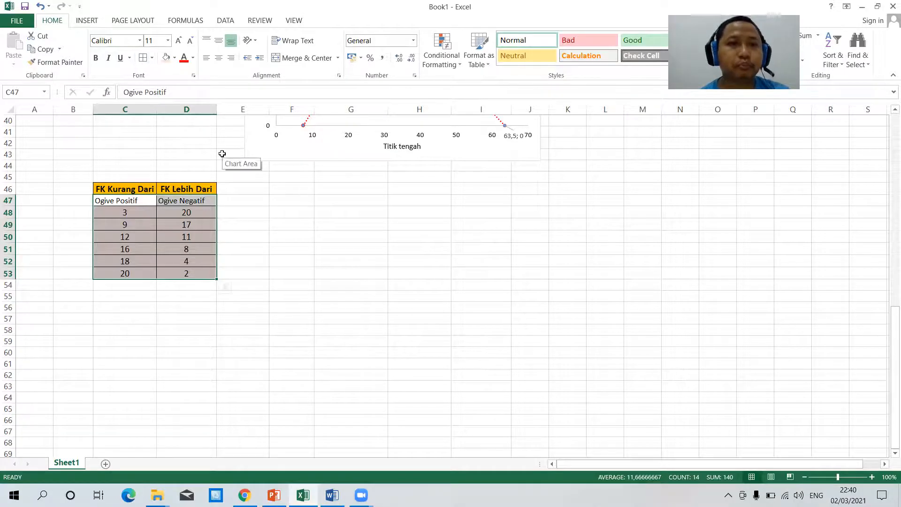
{"action": "left_click", "coordinate": [81, 20]}
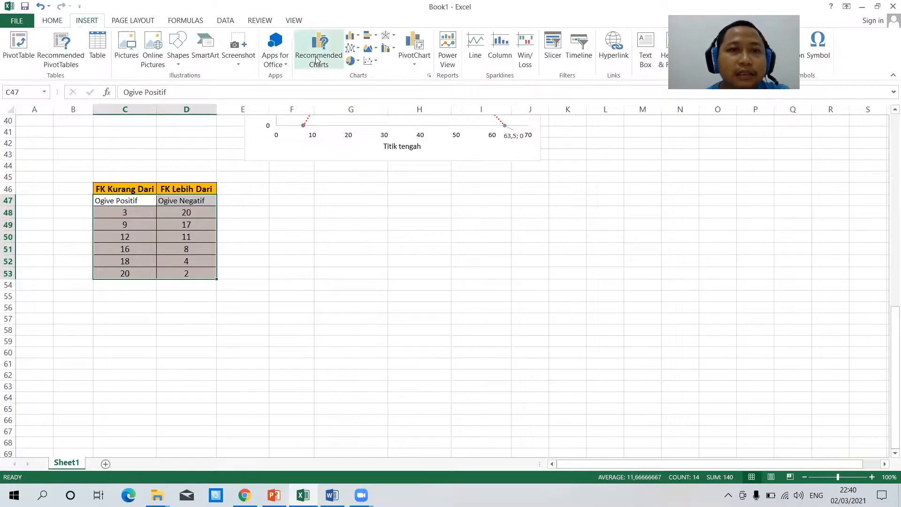
{"action": "left_click", "coordinate": [319, 49]}
{"action": "left_click", "coordinate": [342, 323]}
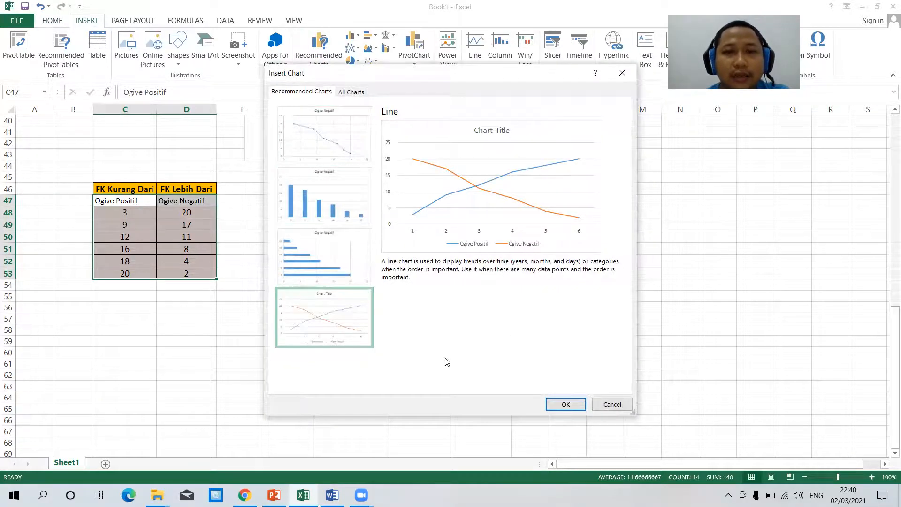
{"action": "left_click", "coordinate": [328, 130]}
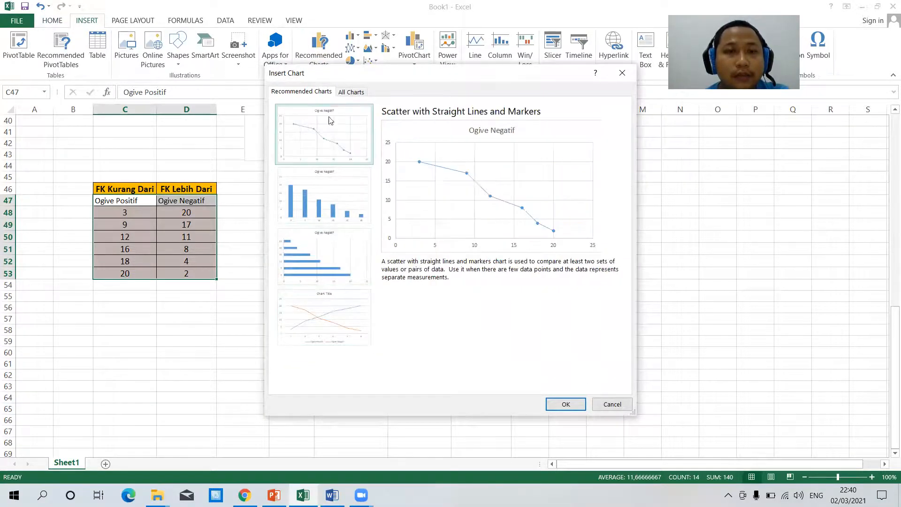
{"action": "left_click", "coordinate": [346, 94]}
{"action": "mouse_move", "coordinate": [349, 237]}
{"action": "left_click", "coordinate": [299, 150]}
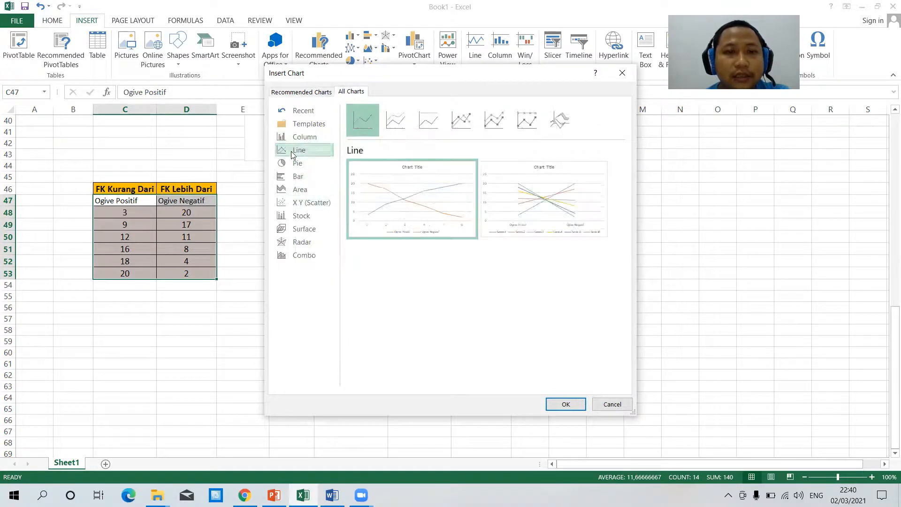
{"action": "left_click", "coordinate": [463, 122]}
{"action": "mouse_move", "coordinate": [426, 224]}
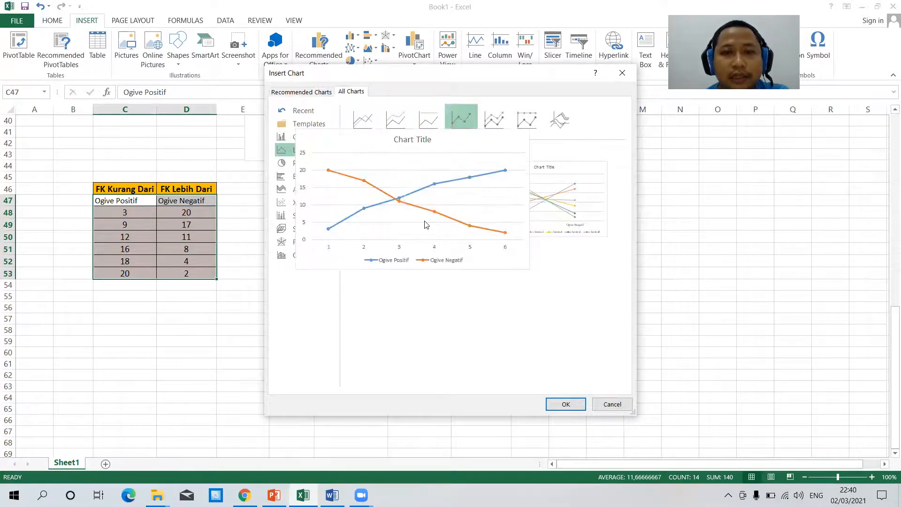
{"action": "left_click", "coordinate": [567, 405]}
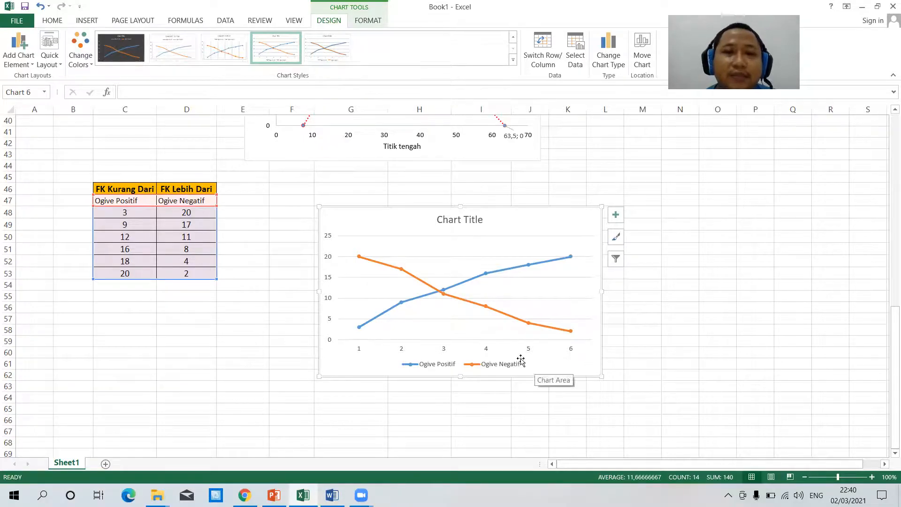
Step: Make the new ogive chart taller and place it beside the cumulative frequency table, level with row 46
{"action": "left_click_drag", "start_coordinate": [601, 376], "coordinate": [601, 402]}
{"action": "left_click_drag", "start_coordinate": [388, 209], "coordinate": [331, 185]}
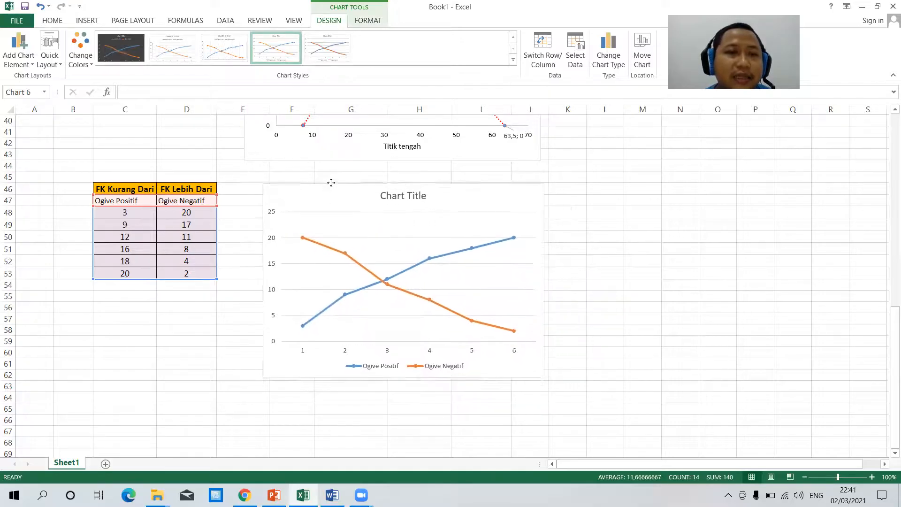
{"action": "left_click", "coordinate": [182, 350]}
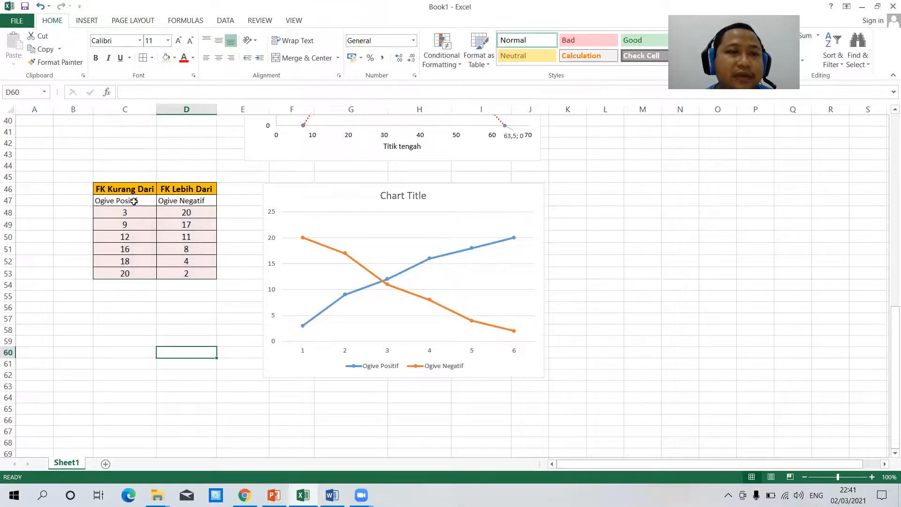
{"action": "left_click", "coordinate": [134, 201]}
{"action": "left_click", "coordinate": [187, 202]}
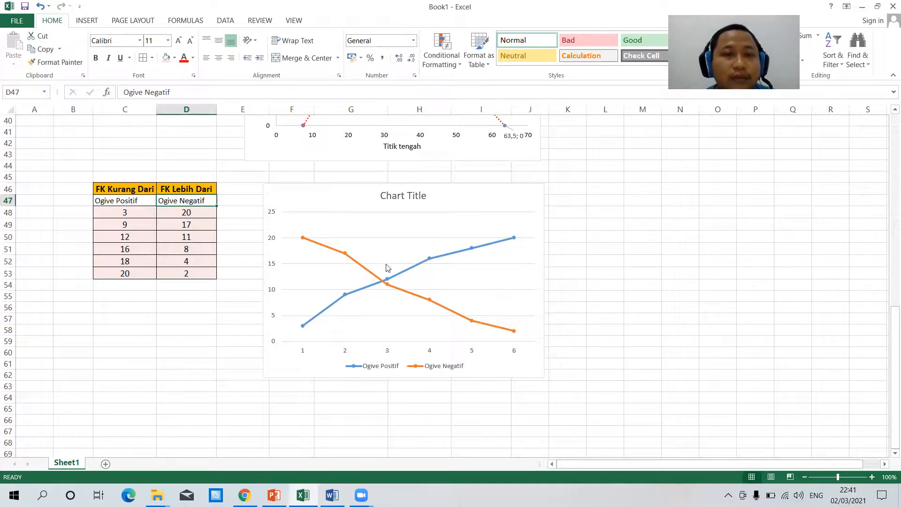
Step: Add data labels to both the Ogive Negatif and Ogive Positif lines
{"action": "left_click", "coordinate": [359, 263]}
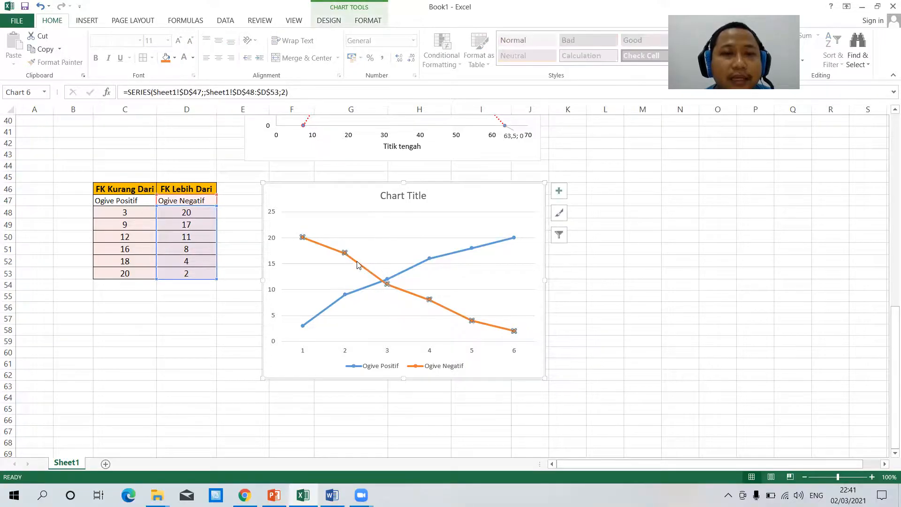
{"action": "right_click", "coordinate": [359, 264]}
{"action": "mouse_move", "coordinate": [446, 342]}
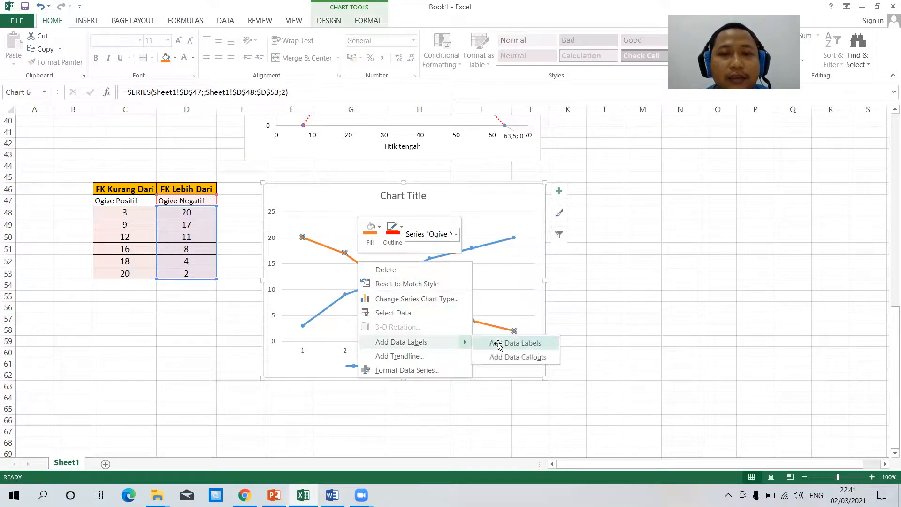
{"action": "left_click", "coordinate": [498, 344]}
{"action": "left_click", "coordinate": [486, 248]}
{"action": "right_click", "coordinate": [487, 248]}
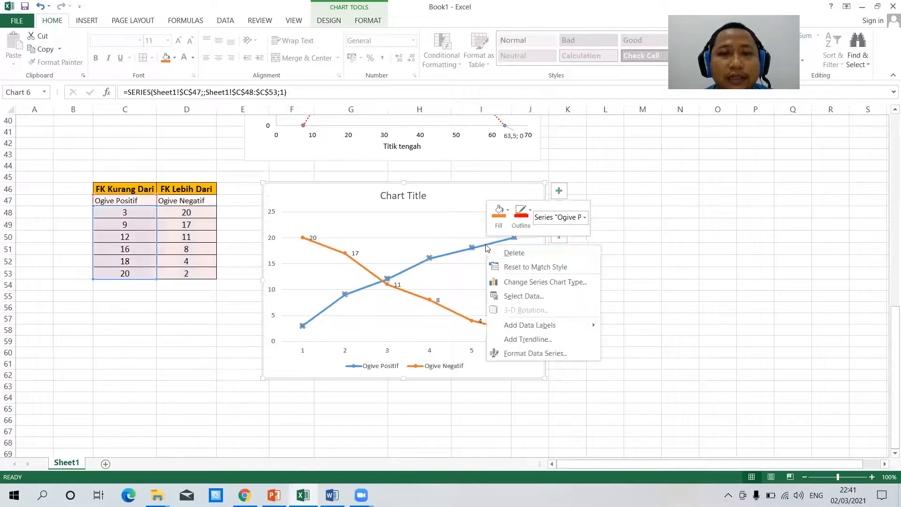
{"action": "mouse_move", "coordinate": [568, 328]}
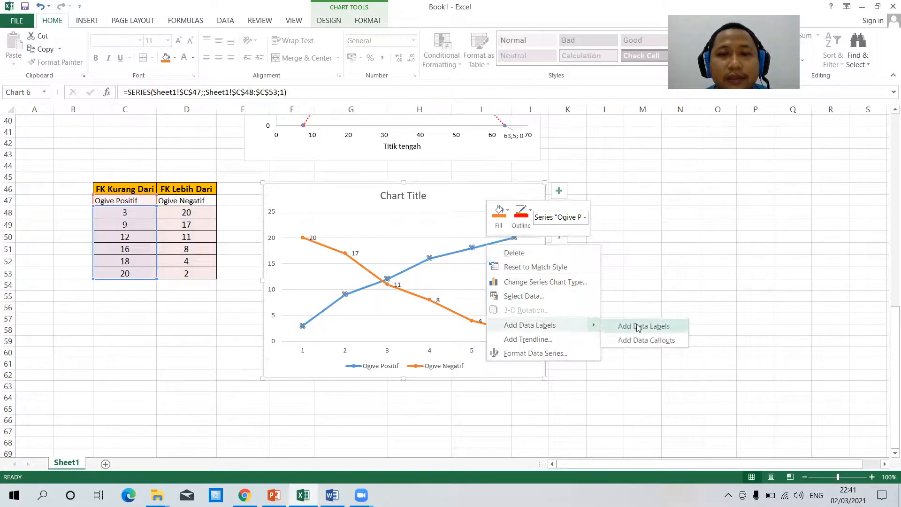
{"action": "left_click", "coordinate": [639, 327]}
{"action": "left_click", "coordinate": [640, 275]}
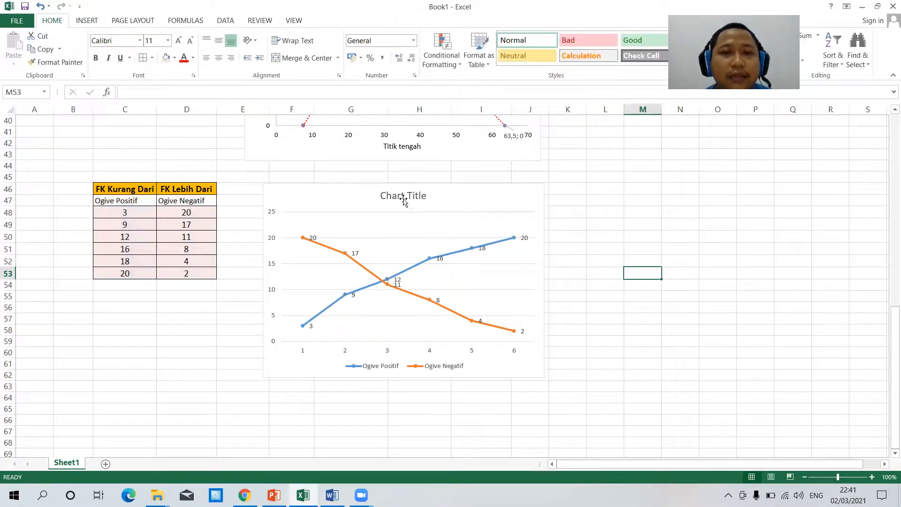
Step: Replace the placeholder title of the ogive chart with "Ogive Positif dan Ogive Negatif"
{"action": "left_click", "coordinate": [404, 198]}
{"action": "left_click", "coordinate": [404, 197]}
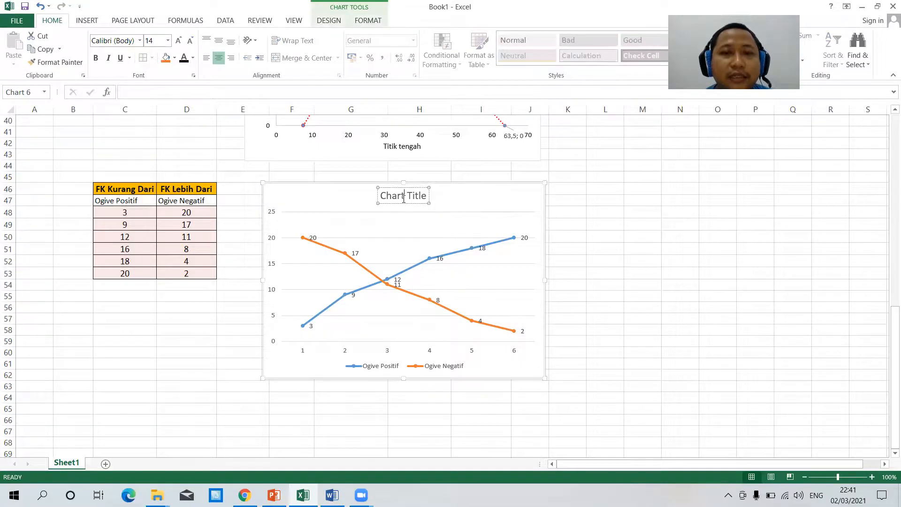
{"action": "type", "text": "o"}
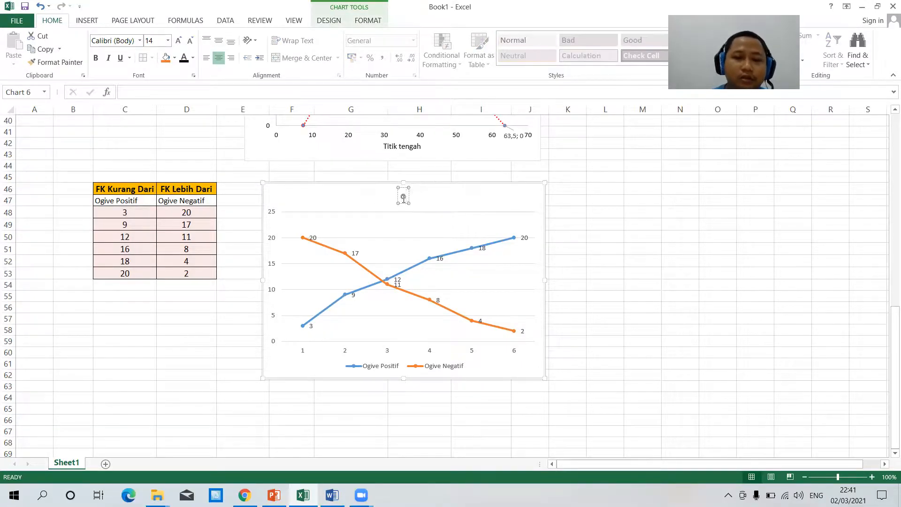
{"action": "type", "text": "give pos"}
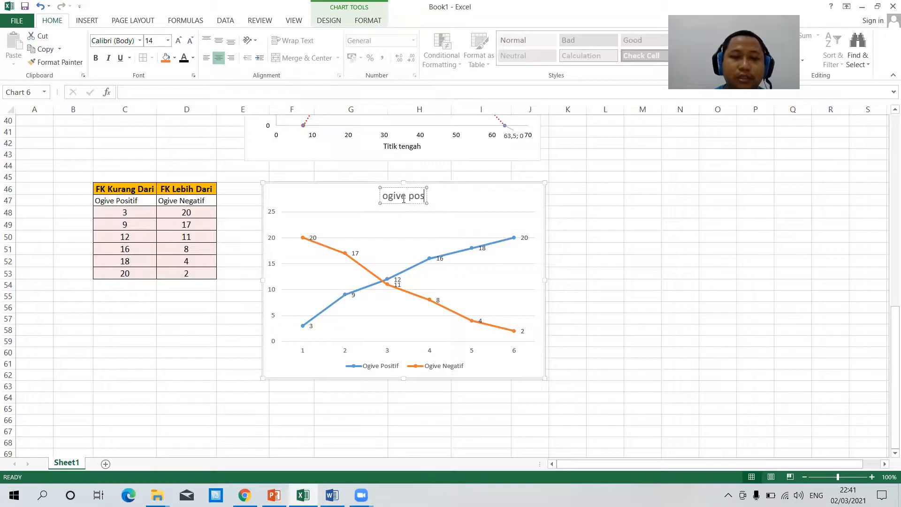
{"action": "type", "text": "itif dan "}
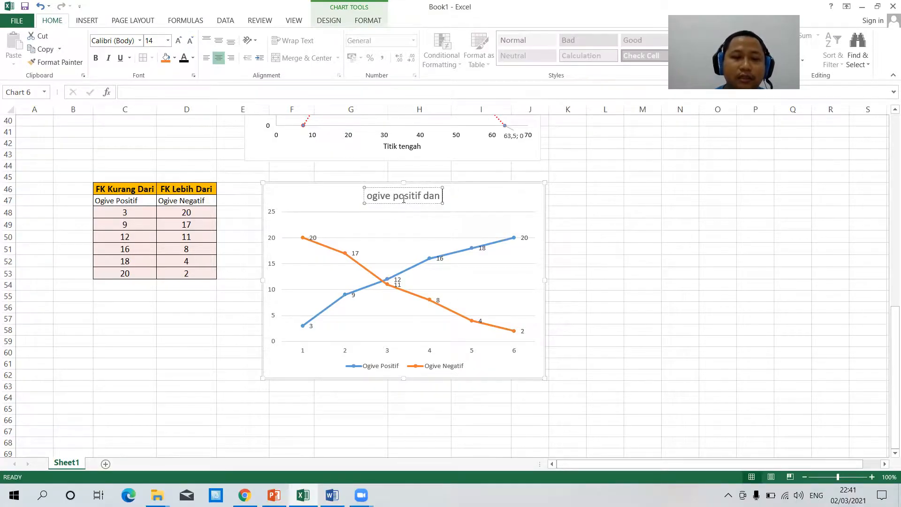
{"action": "type", "text": "Ogive "}
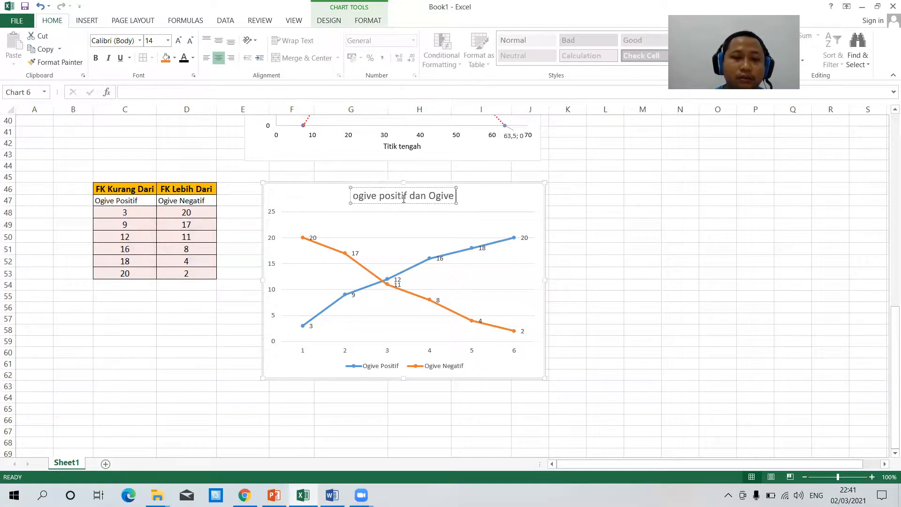
{"action": "type", "text": "negatif"}
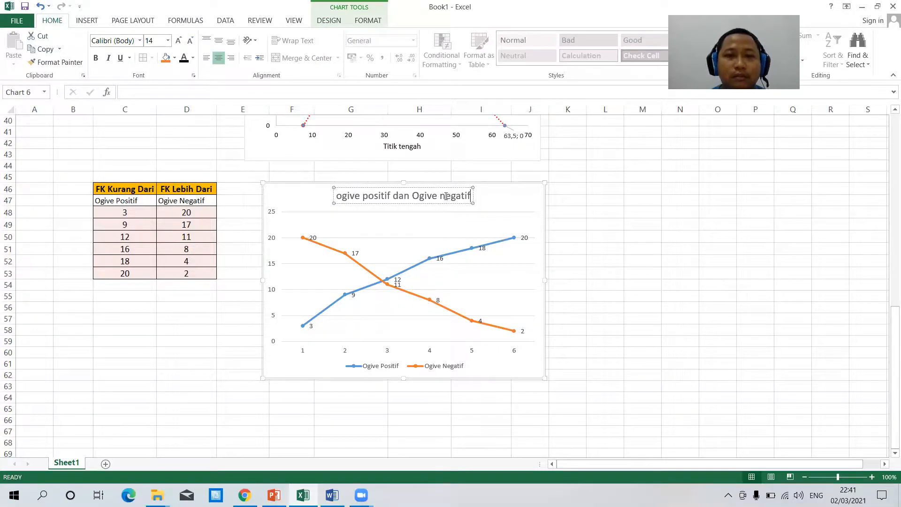
{"action": "key", "text": "BackSpace"}
{"action": "type", "text": "N"}
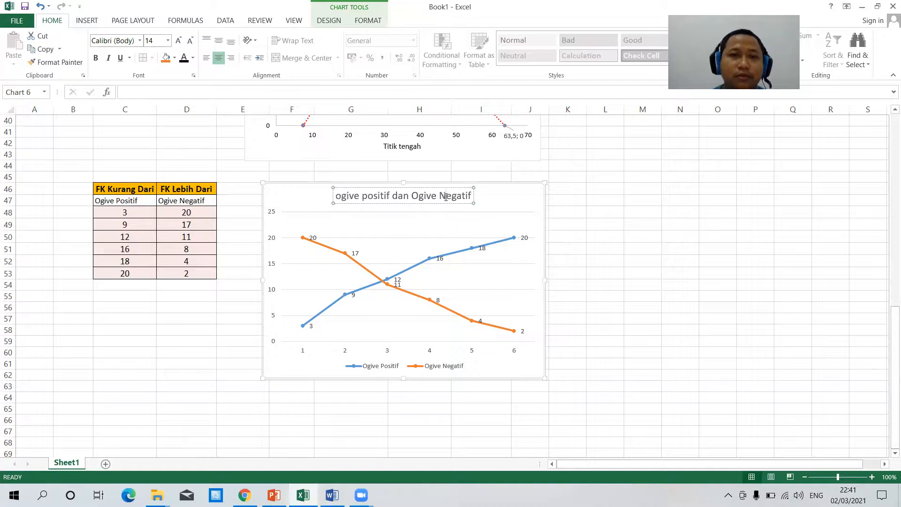
{"action": "key", "text": "BackSpace"}
{"action": "type", "text": "O"}
{"action": "key", "text": "BackSpace"}
{"action": "type", "text": "P"}
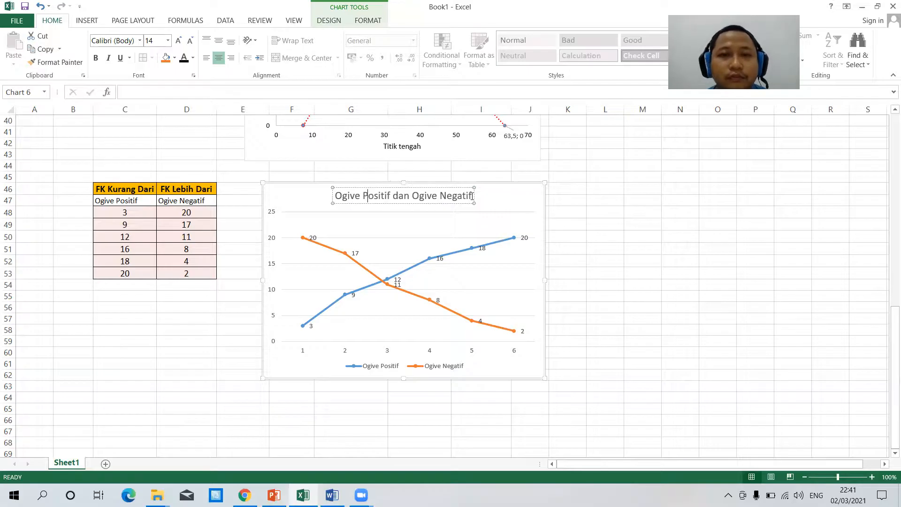
Step: Copy "Jumlah Konsumen yang Membeli Paket Data Internet di Wibawa Cell" from the polygon chart's title and append it to the ogive chart's title
{"action": "scroll", "coordinate": [463, 205], "scroll_direction": "up", "scroll_amount": 6}
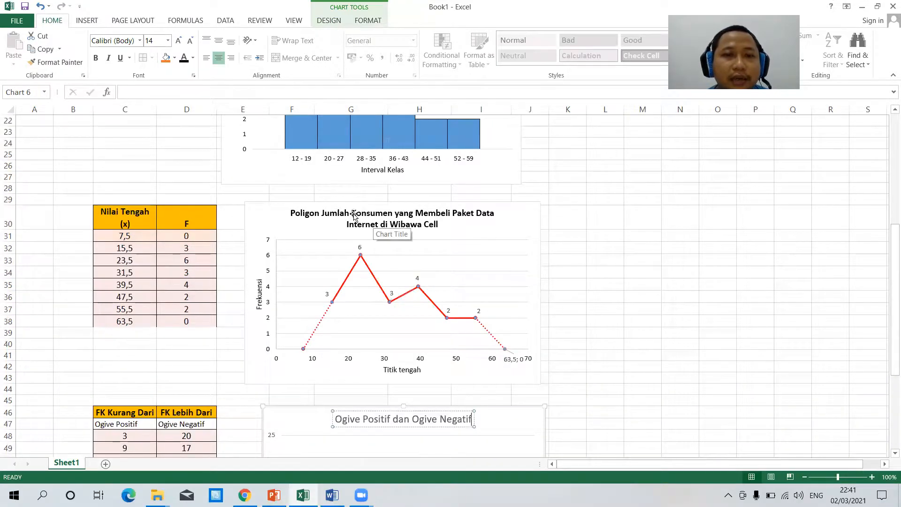
{"action": "left_click", "coordinate": [334, 215]}
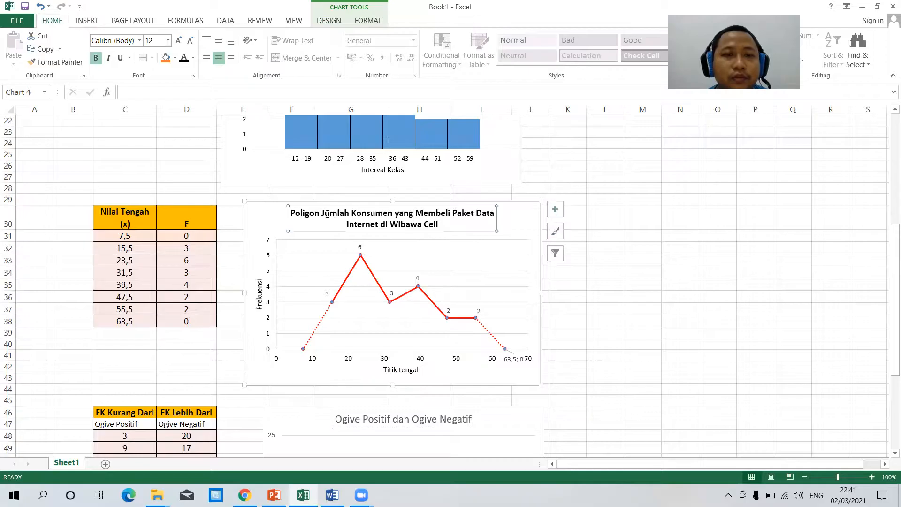
{"action": "left_click_drag", "start_coordinate": [322, 212], "coordinate": [452, 224]}
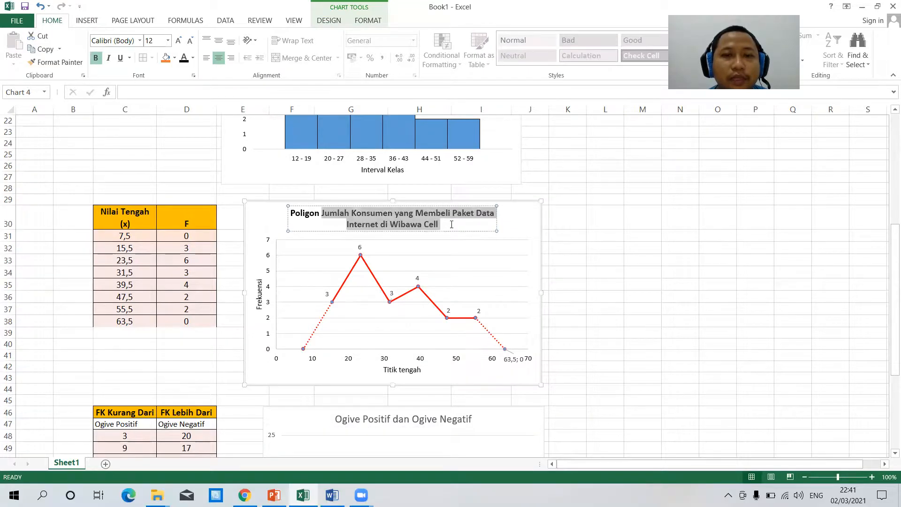
{"action": "right_click", "coordinate": [425, 222]}
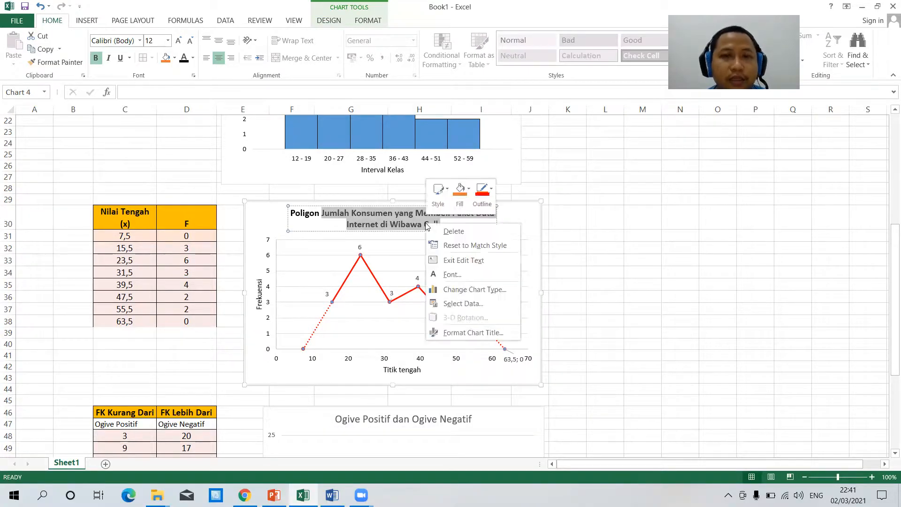
{"action": "right_click", "coordinate": [394, 224]}
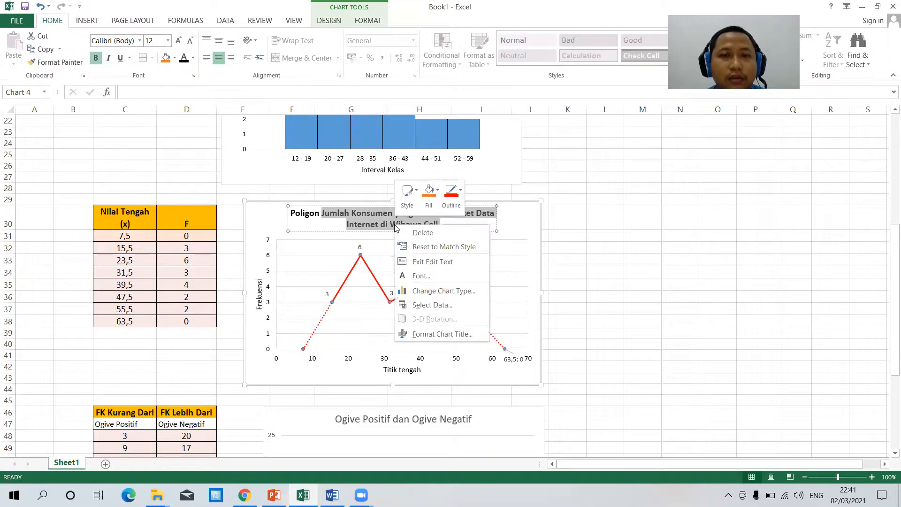
{"action": "key", "text": "Escape"}
{"action": "key", "text": "ctrl+c"}
{"action": "scroll", "coordinate": [433, 330], "scroll_direction": "down", "scroll_amount": 7}
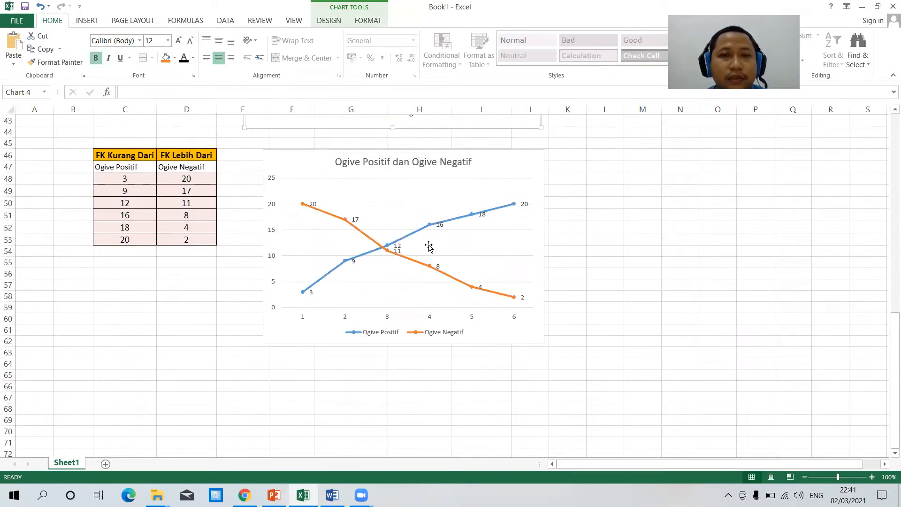
{"action": "left_click", "coordinate": [474, 160]}
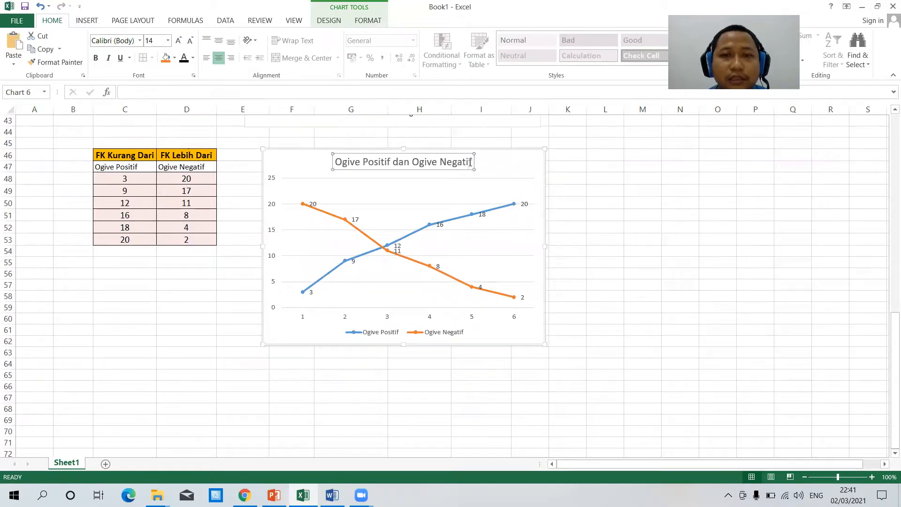
{"action": "left_click", "coordinate": [479, 165]}
{"action": "key", "text": "ctrl+v"}
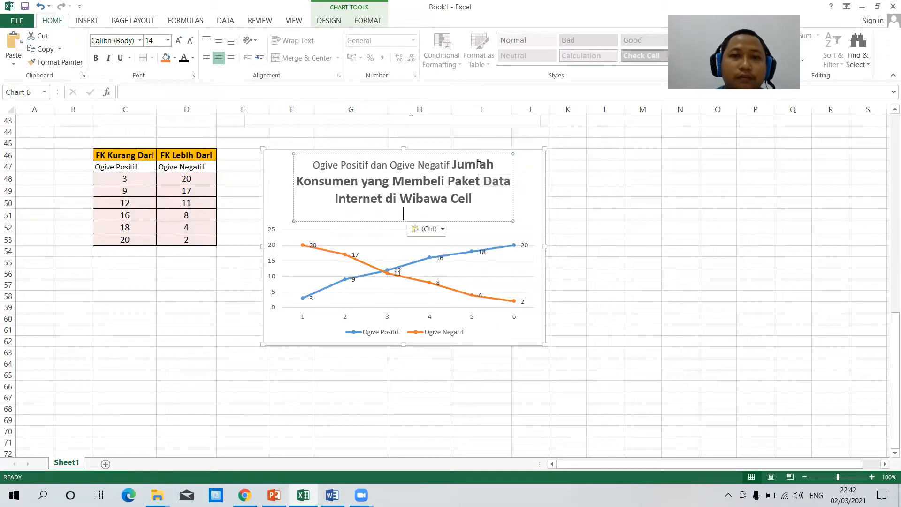
Step: Format the whole ogive chart title as 12 pt bold black text
{"action": "key", "text": "ctrl+a"}
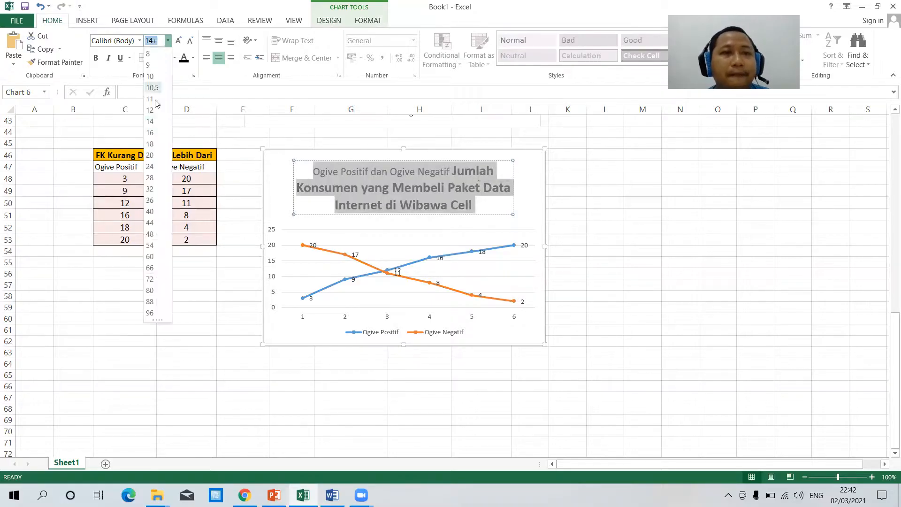
{"action": "left_click", "coordinate": [150, 104]}
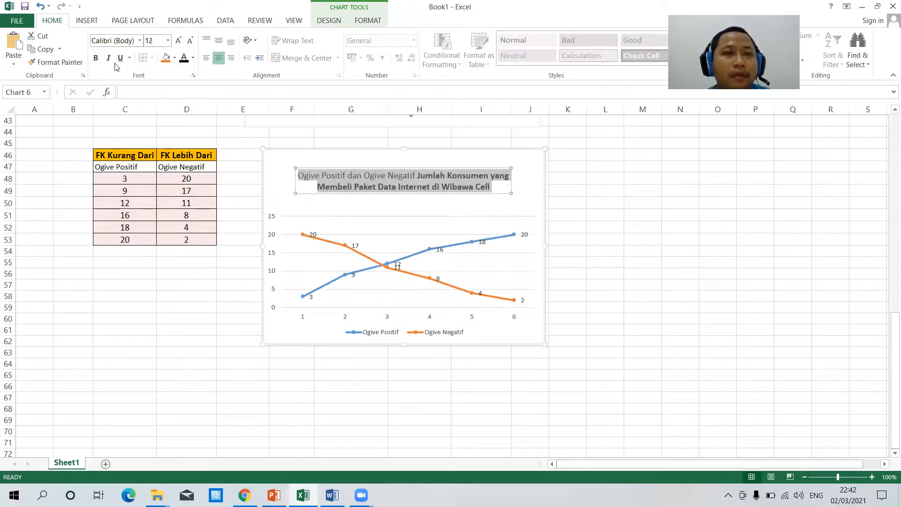
{"action": "left_click", "coordinate": [95, 58]}
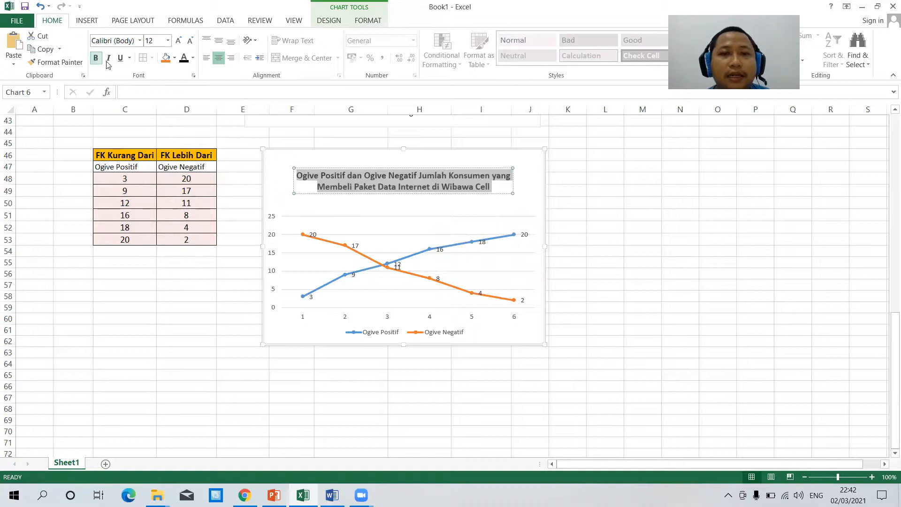
{"action": "left_click", "coordinate": [603, 203]}
{"action": "left_click", "coordinate": [491, 344]}
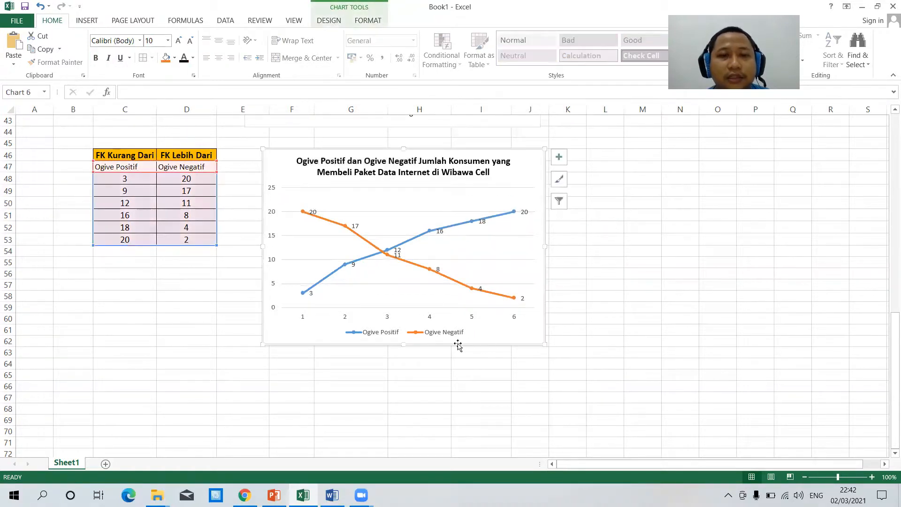
Step: Resize the ogive chart so it extends down to about the end of row 64 and is slightly narrower, ending within column J
{"action": "left_click_drag", "start_coordinate": [403, 352], "coordinate": [404, 369]}
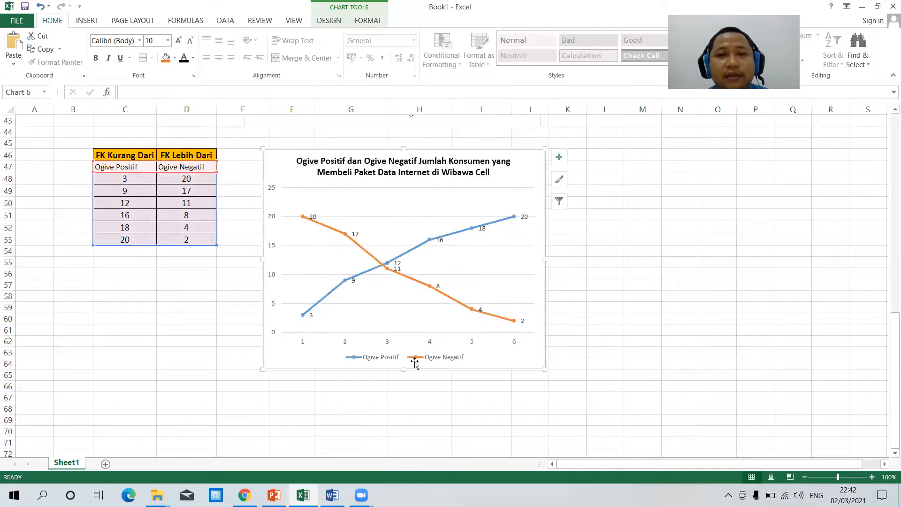
{"action": "left_click_drag", "start_coordinate": [545, 260], "coordinate": [534, 260]}
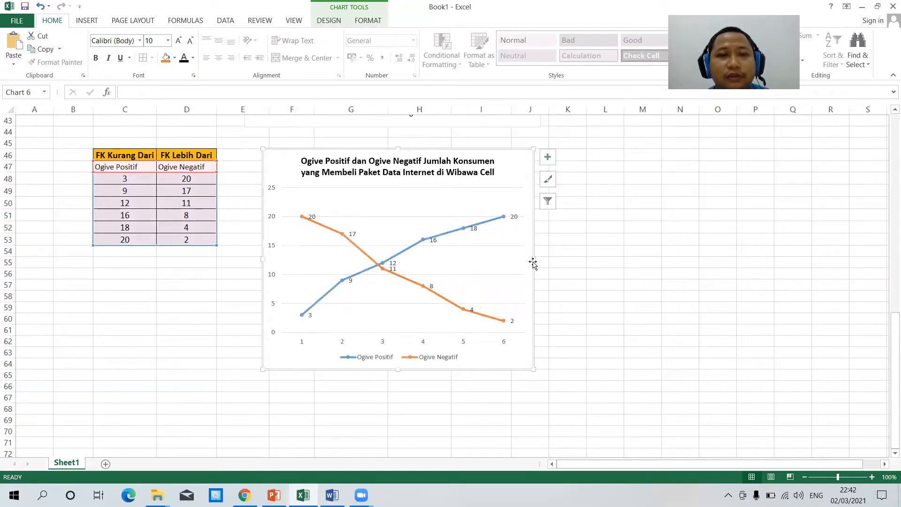
{"action": "left_click", "coordinate": [612, 280]}
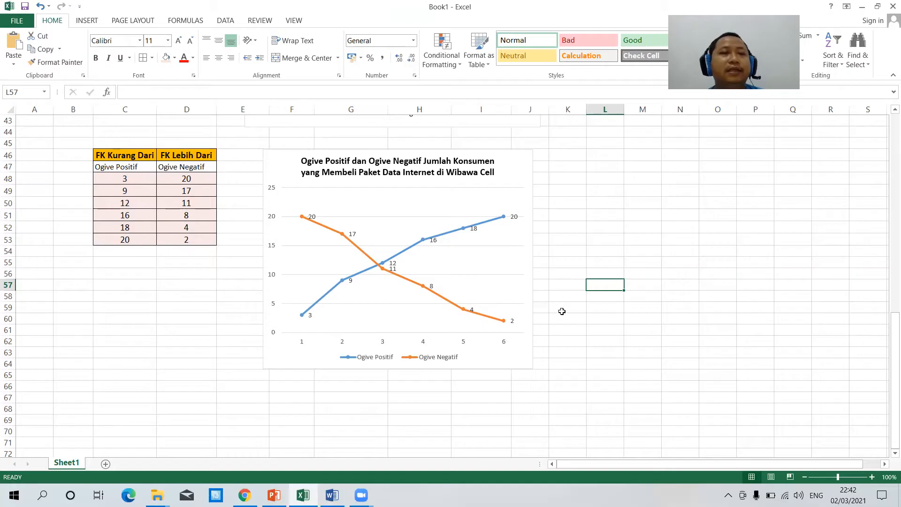
Step: Review the histogram, polygon and ogive charts alongside their source tables on the sheet
{"action": "scroll", "coordinate": [578, 348], "scroll_direction": "up", "scroll_amount": 2}
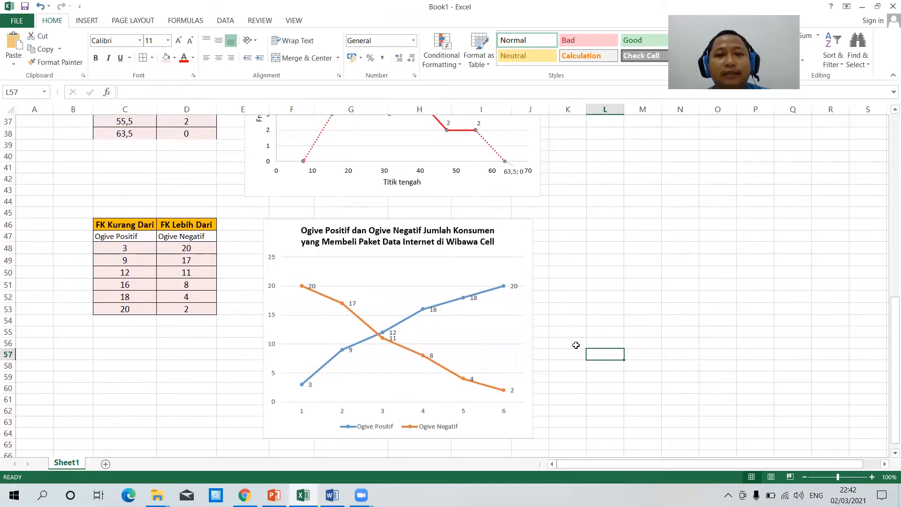
{"action": "scroll", "coordinate": [576, 345], "scroll_direction": "down", "scroll_amount": 2}
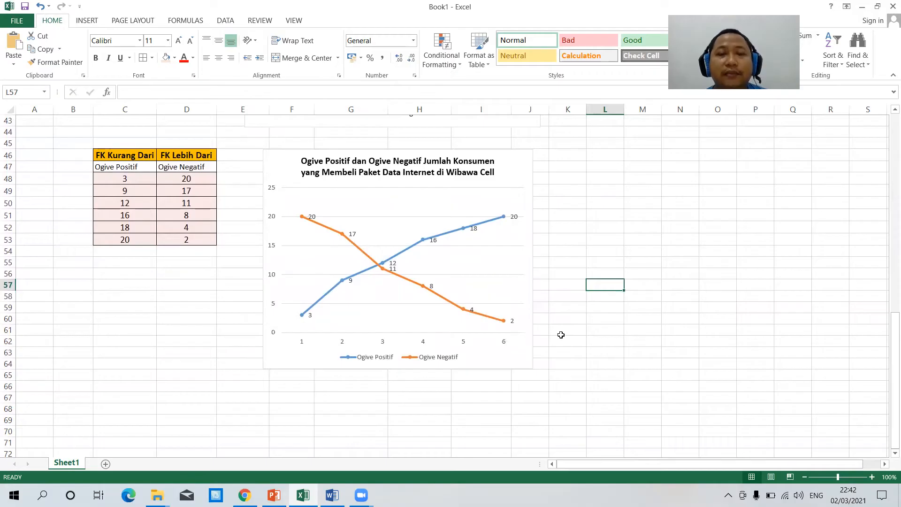
{"action": "scroll", "coordinate": [564, 335], "scroll_direction": "up", "scroll_amount": 6}
{"action": "scroll", "coordinate": [561, 335], "scroll_direction": "up", "scroll_amount": 5}
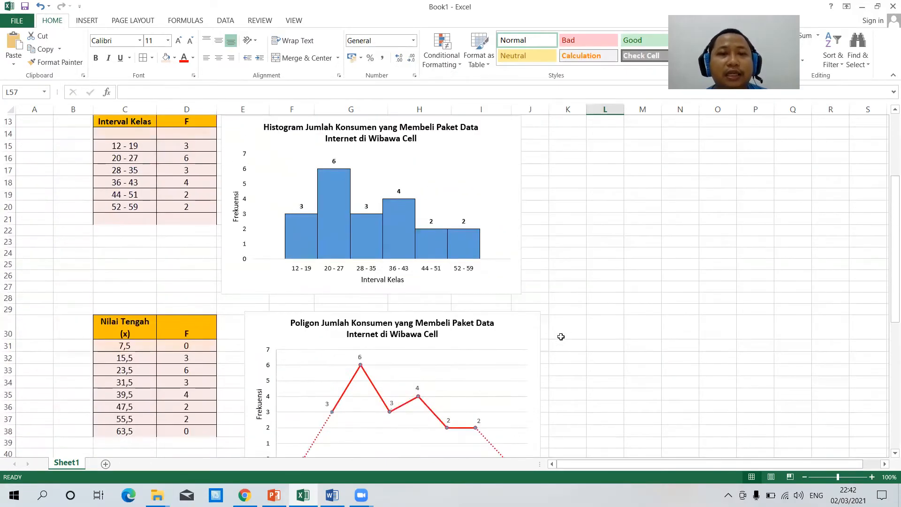
{"action": "scroll", "coordinate": [559, 336], "scroll_direction": "up", "scroll_amount": 1}
{"action": "scroll", "coordinate": [391, 287], "scroll_direction": "down", "scroll_amount": 5}
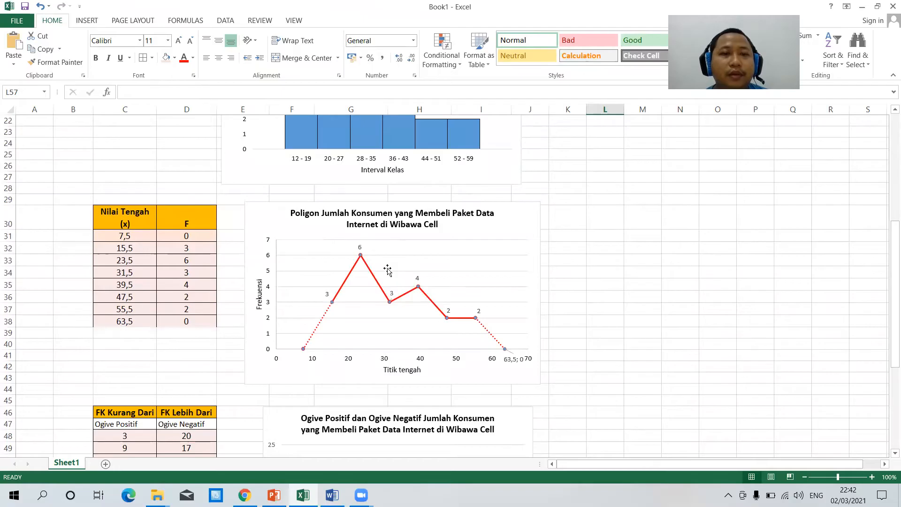
{"action": "scroll", "coordinate": [390, 277], "scroll_direction": "down", "scroll_amount": 5}
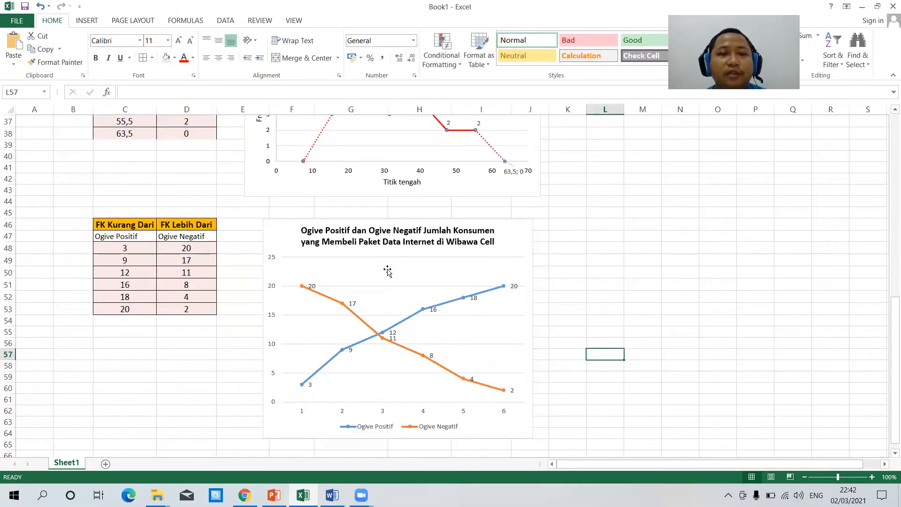